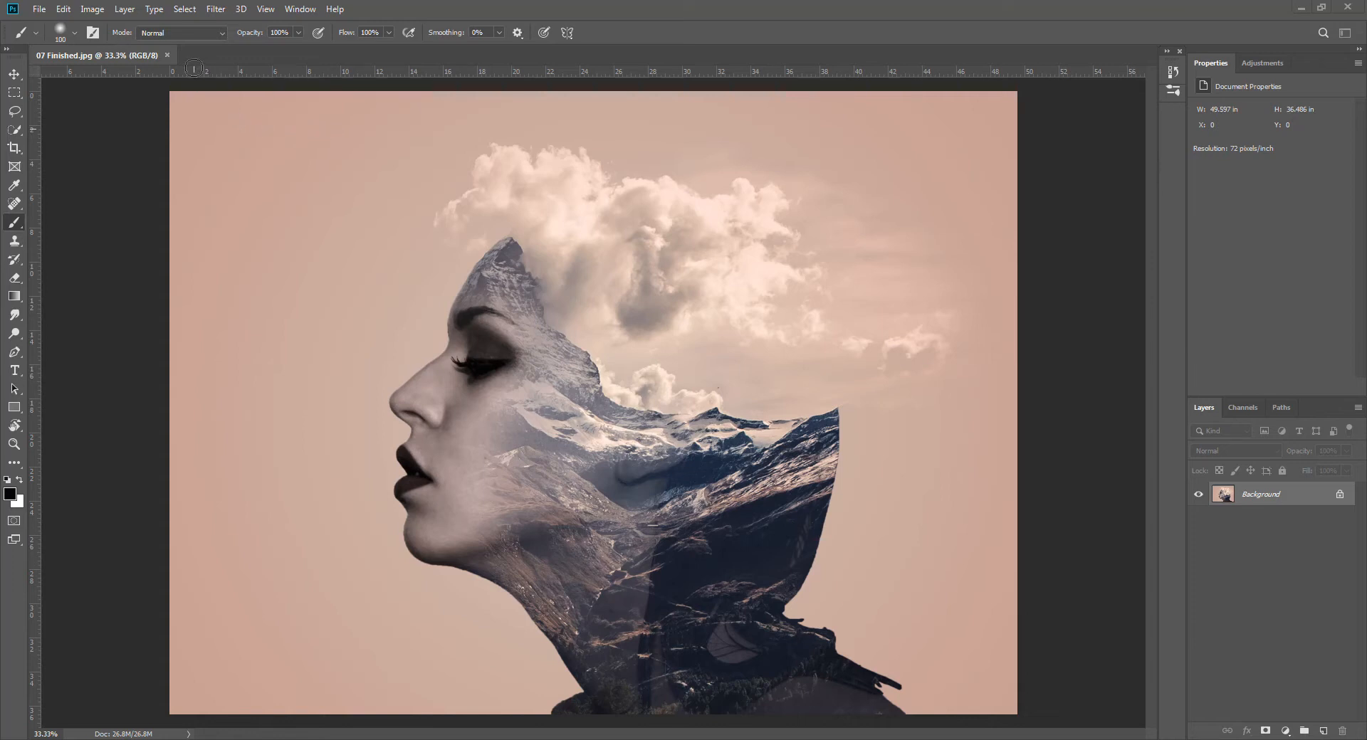
# Close 07 Finished.jpg and open the image 05 model.jpg
pyautogui.press('space')
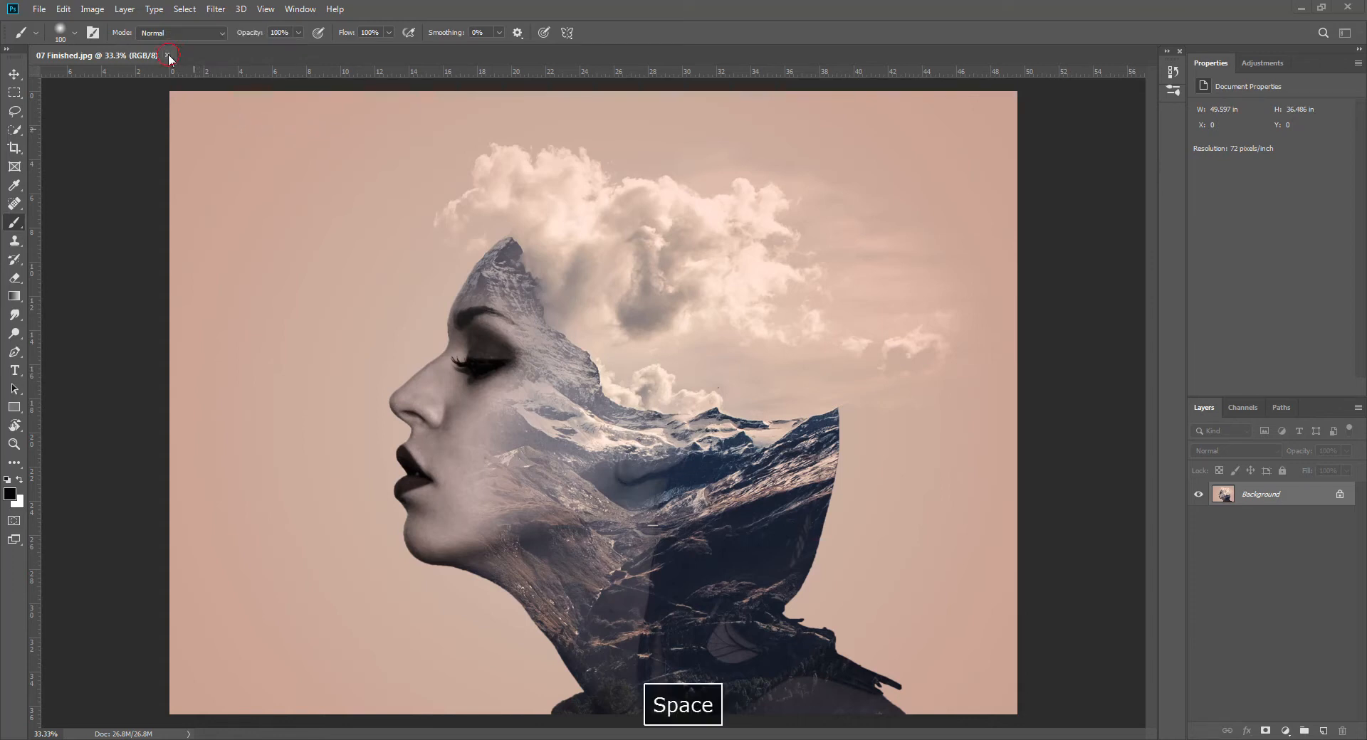
pyautogui.click(167, 55)
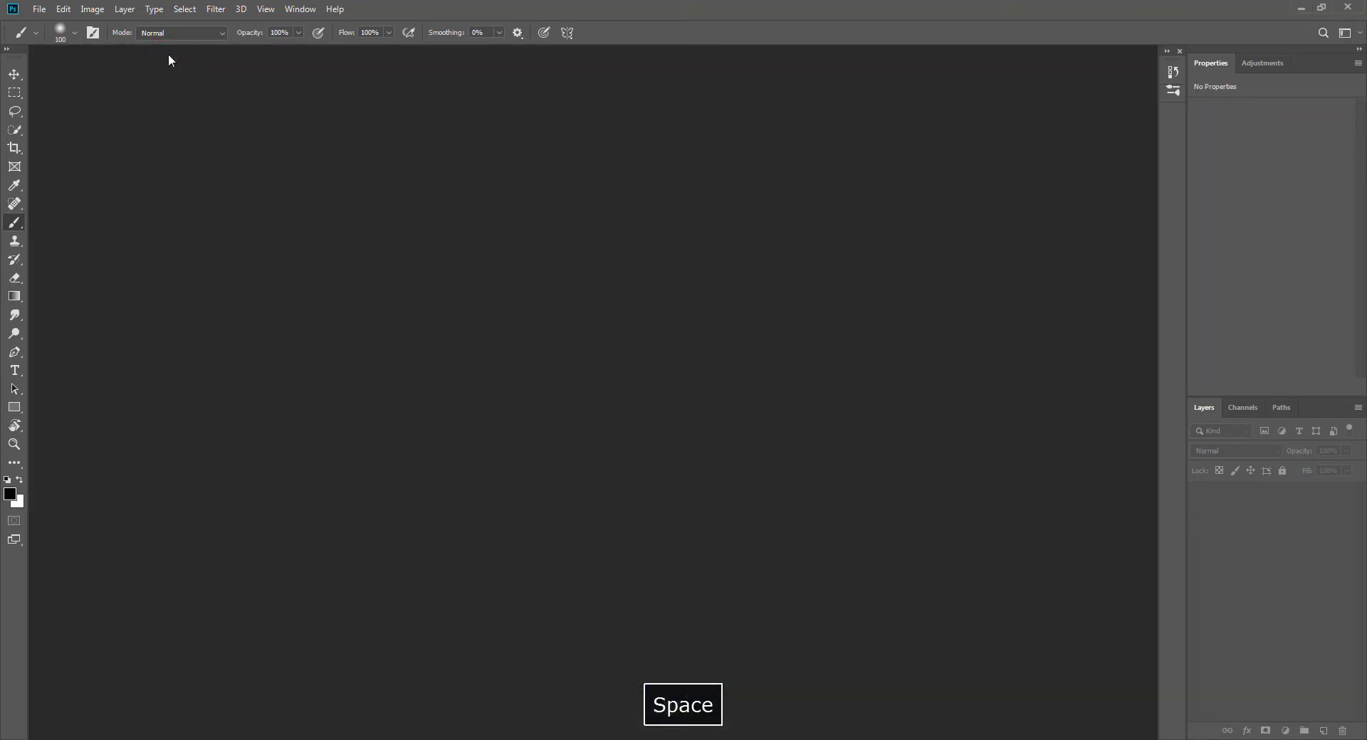
pyautogui.click(40, 9)
pyautogui.click(54, 38)
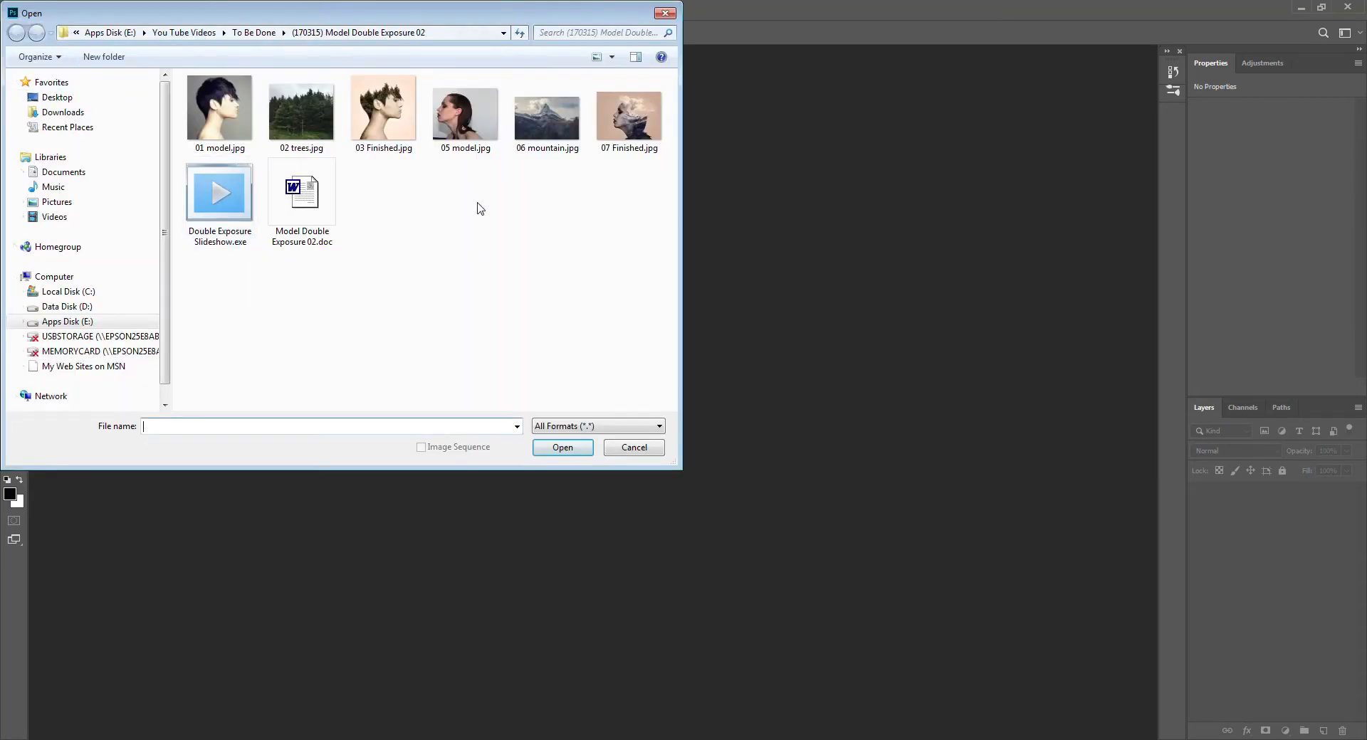
pyautogui.click(466, 129)
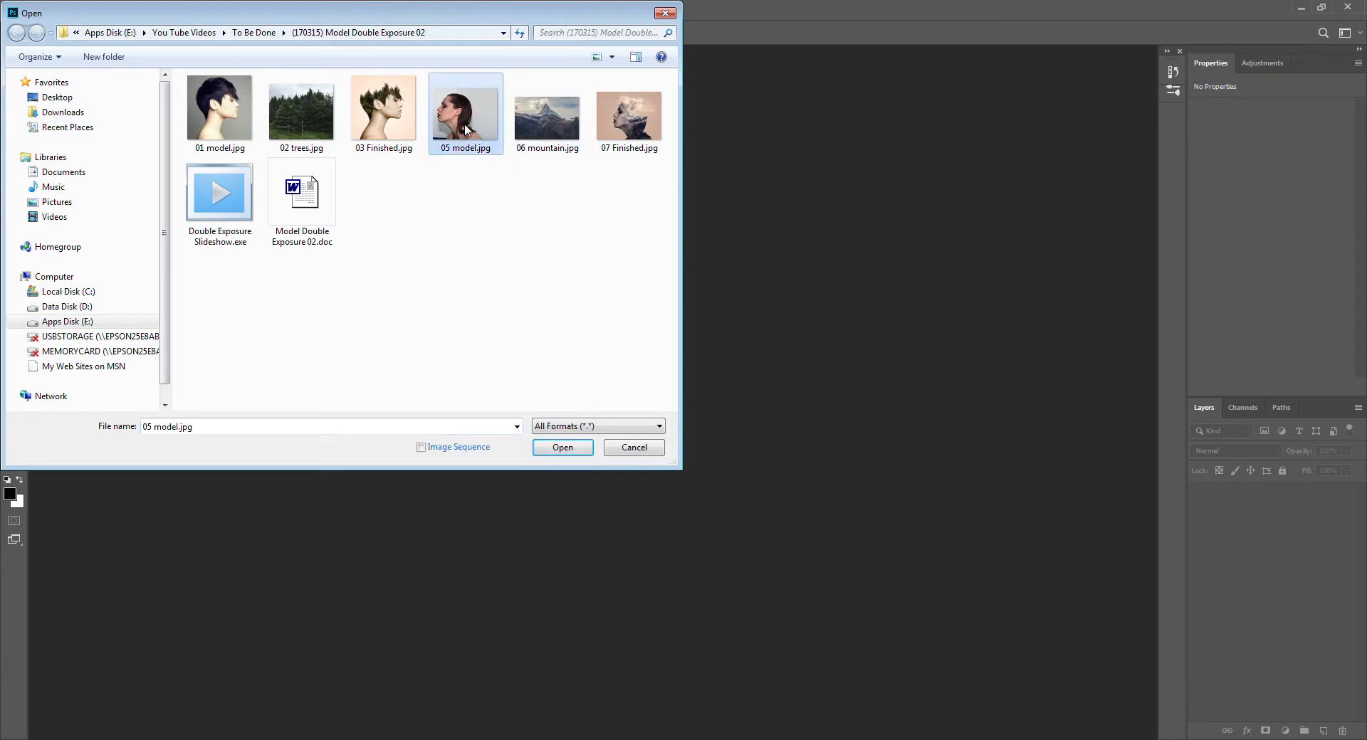
pyautogui.doubleClick(466, 129)
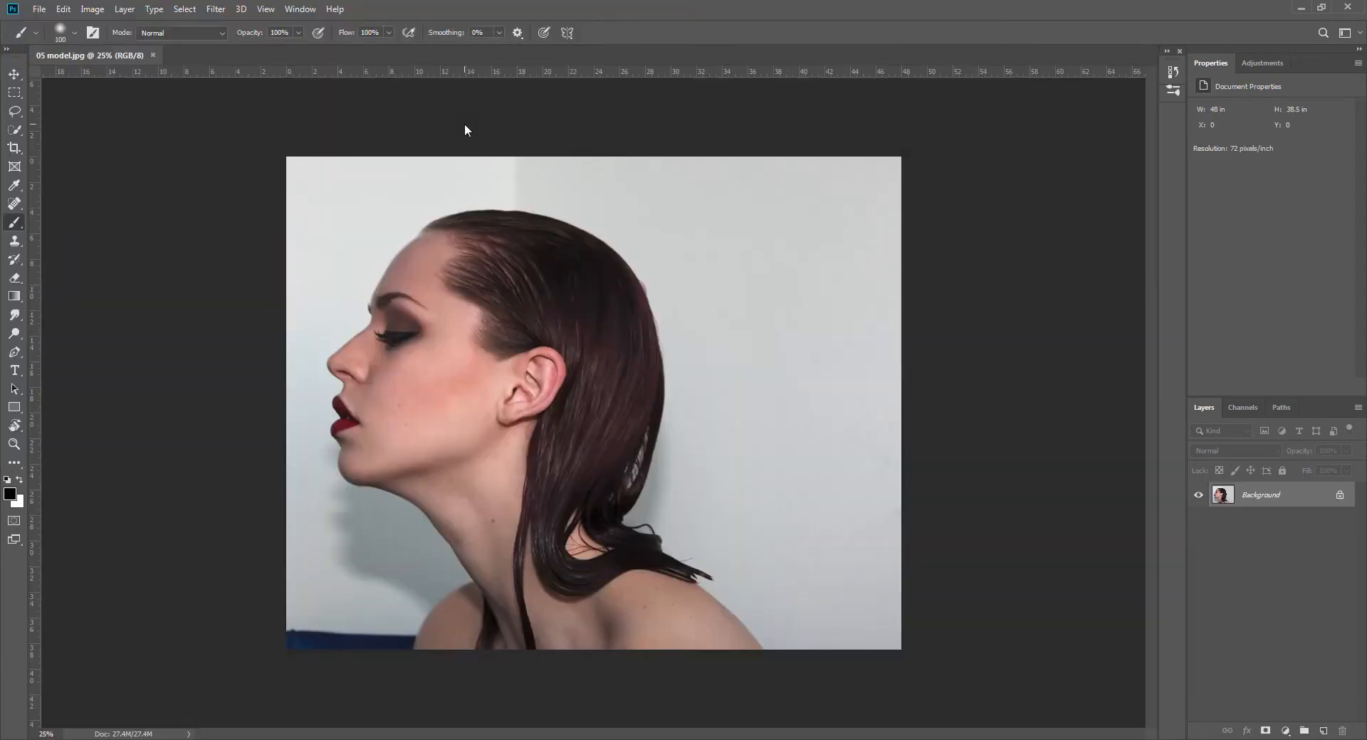
pyautogui.hotkey('ctrl', '+')
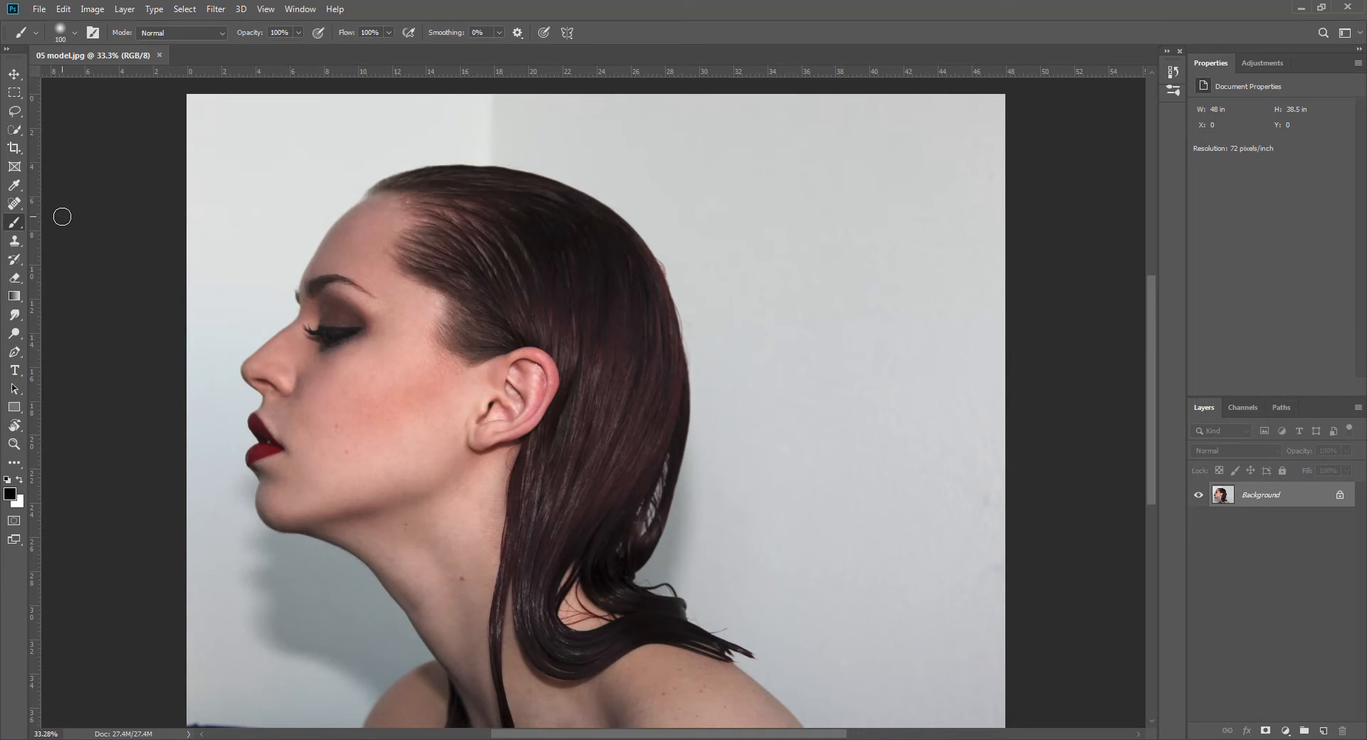
# Select the woman automatically with Select Subject and feather the selection by 1 pixel
pyautogui.click(16, 132)
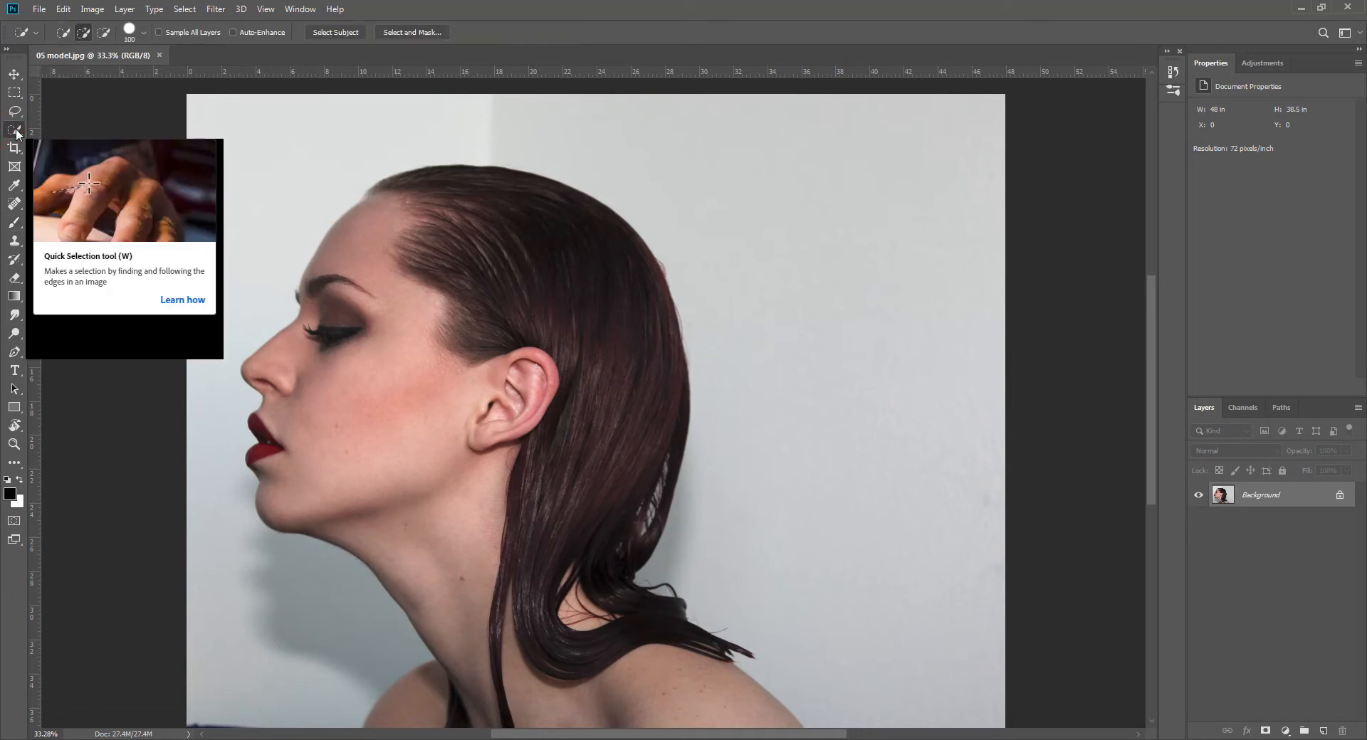
pyautogui.click(338, 33)
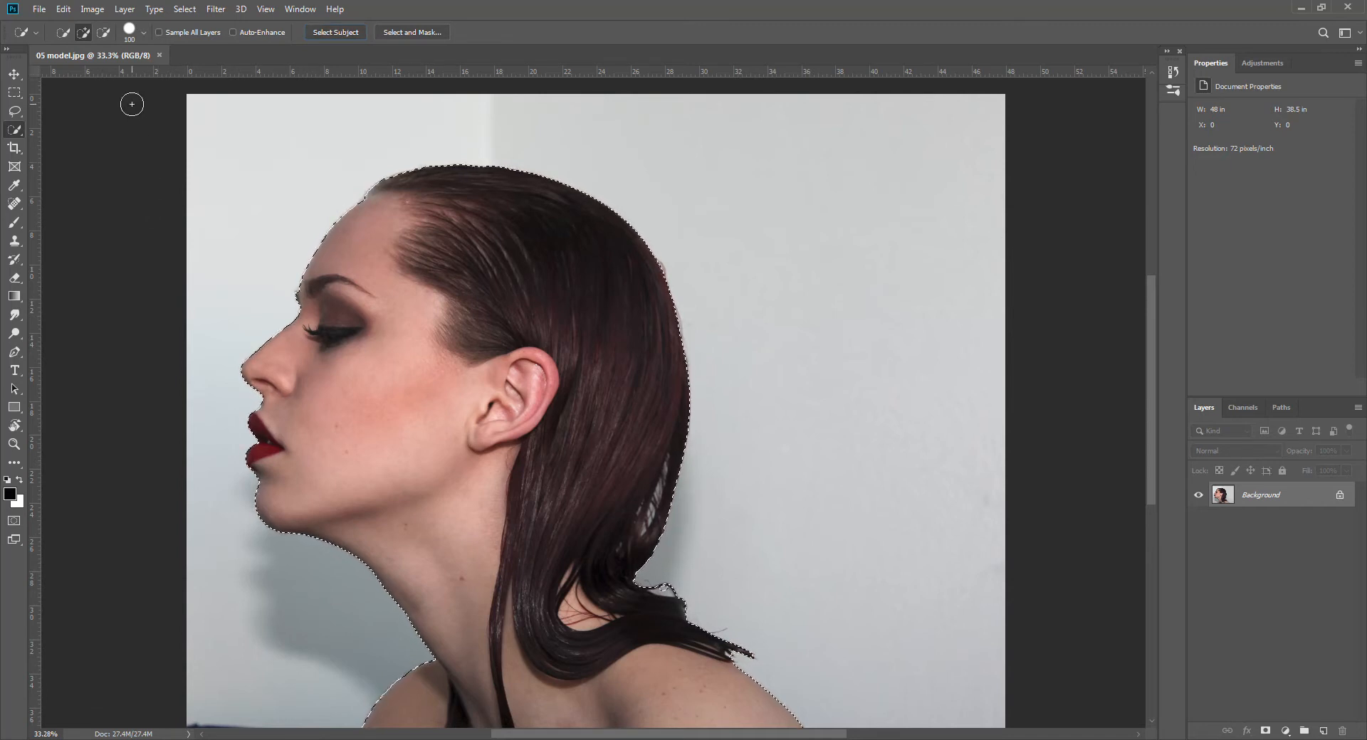
pyautogui.click(190, 11)
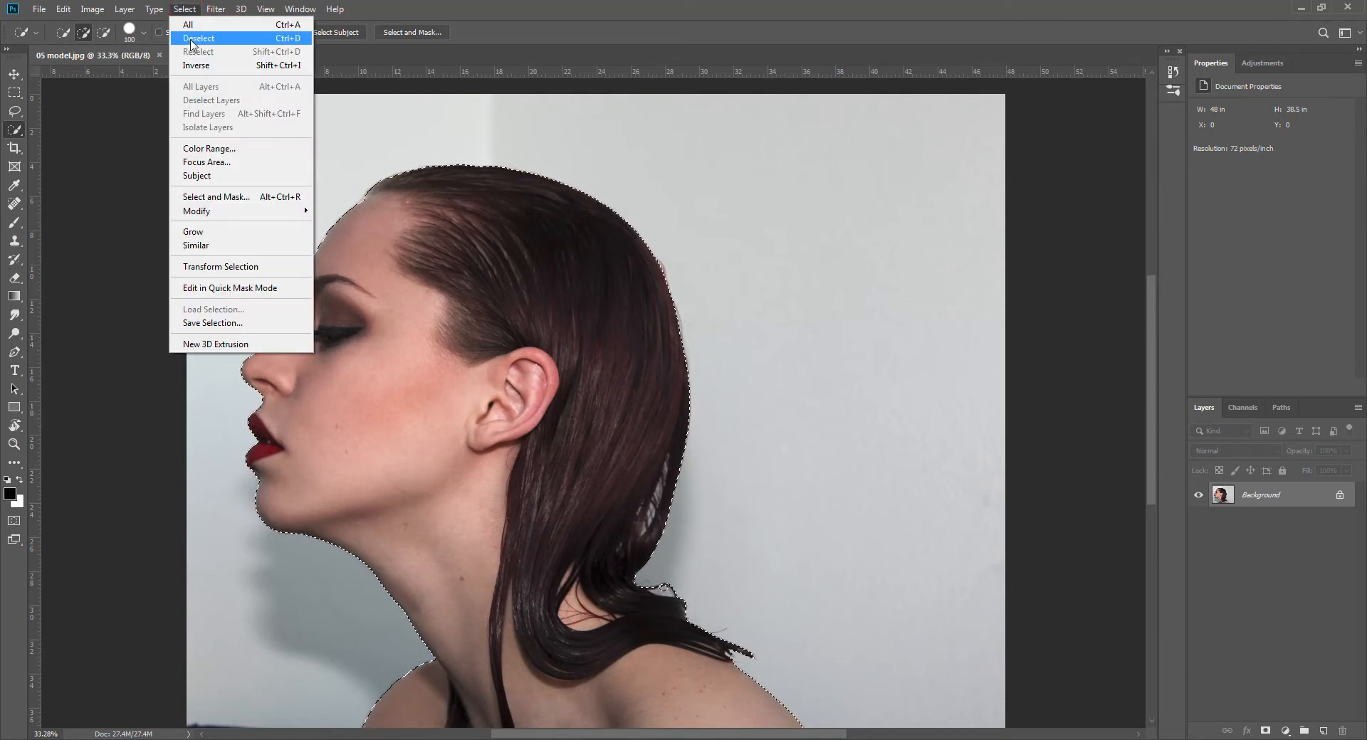
pyautogui.moveTo(207, 216)
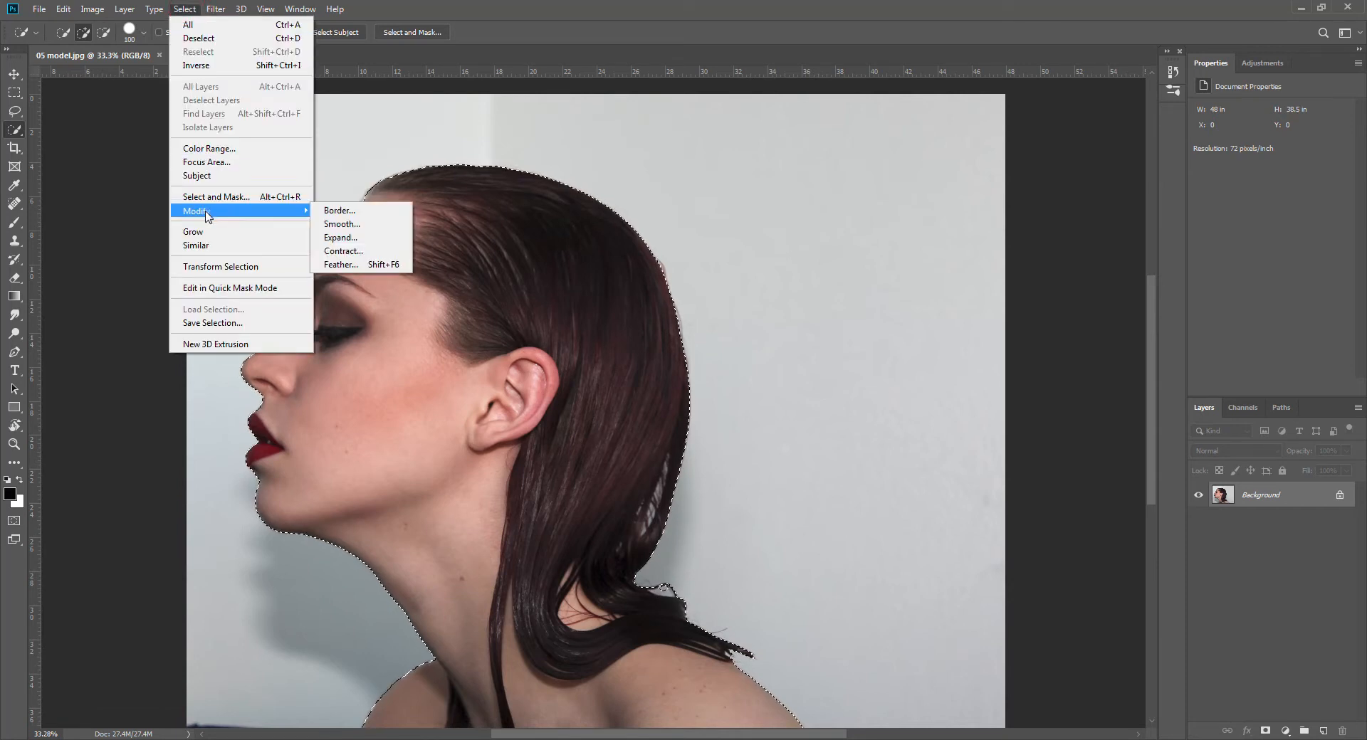
pyautogui.click(350, 265)
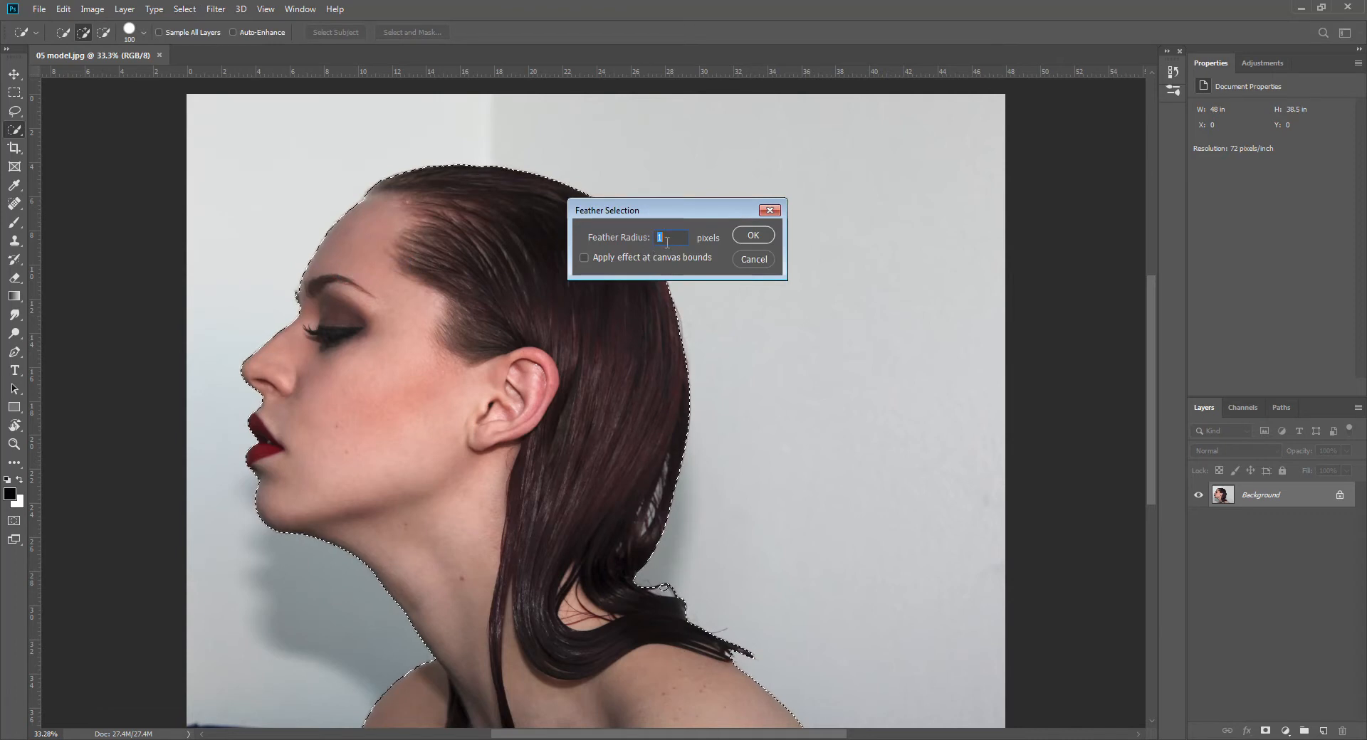
pyautogui.click(754, 237)
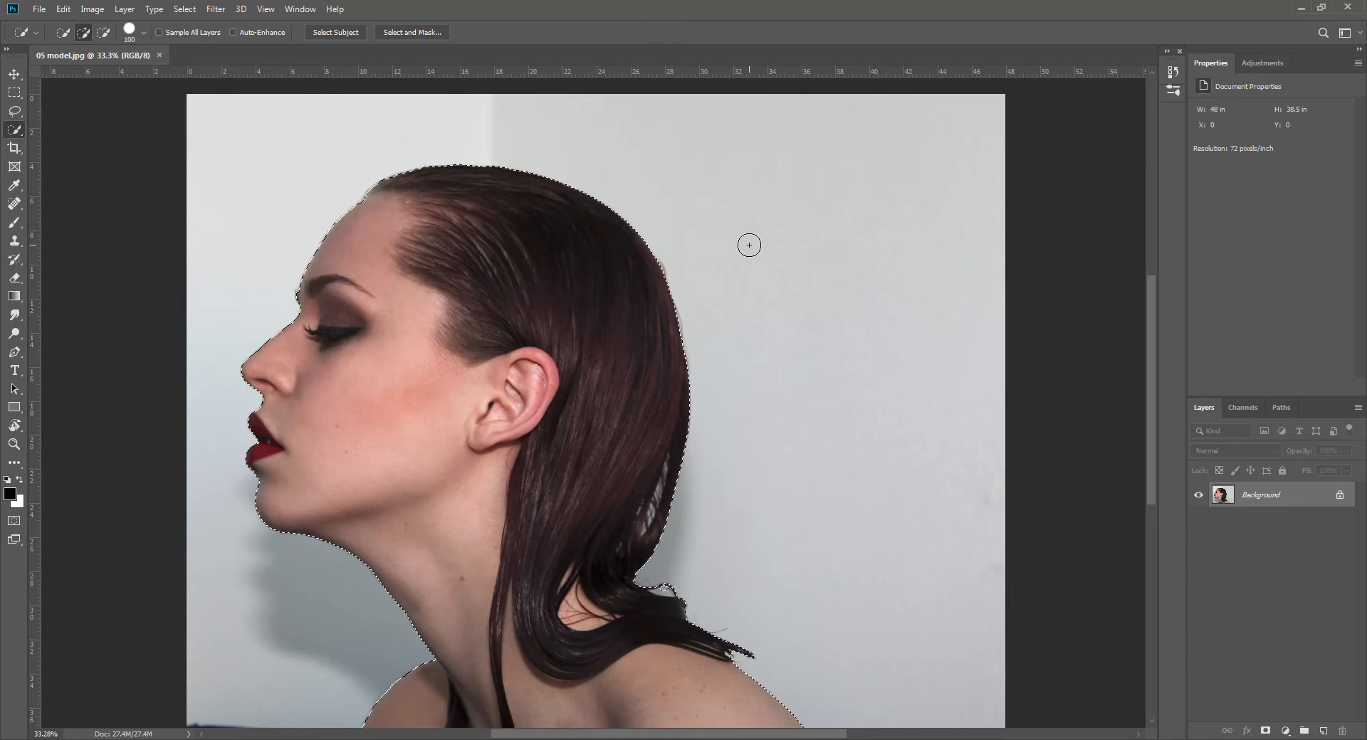
# Copy the selected woman to a new layer and hide the Background layer
pyautogui.hotkey('ctrl', 'j')
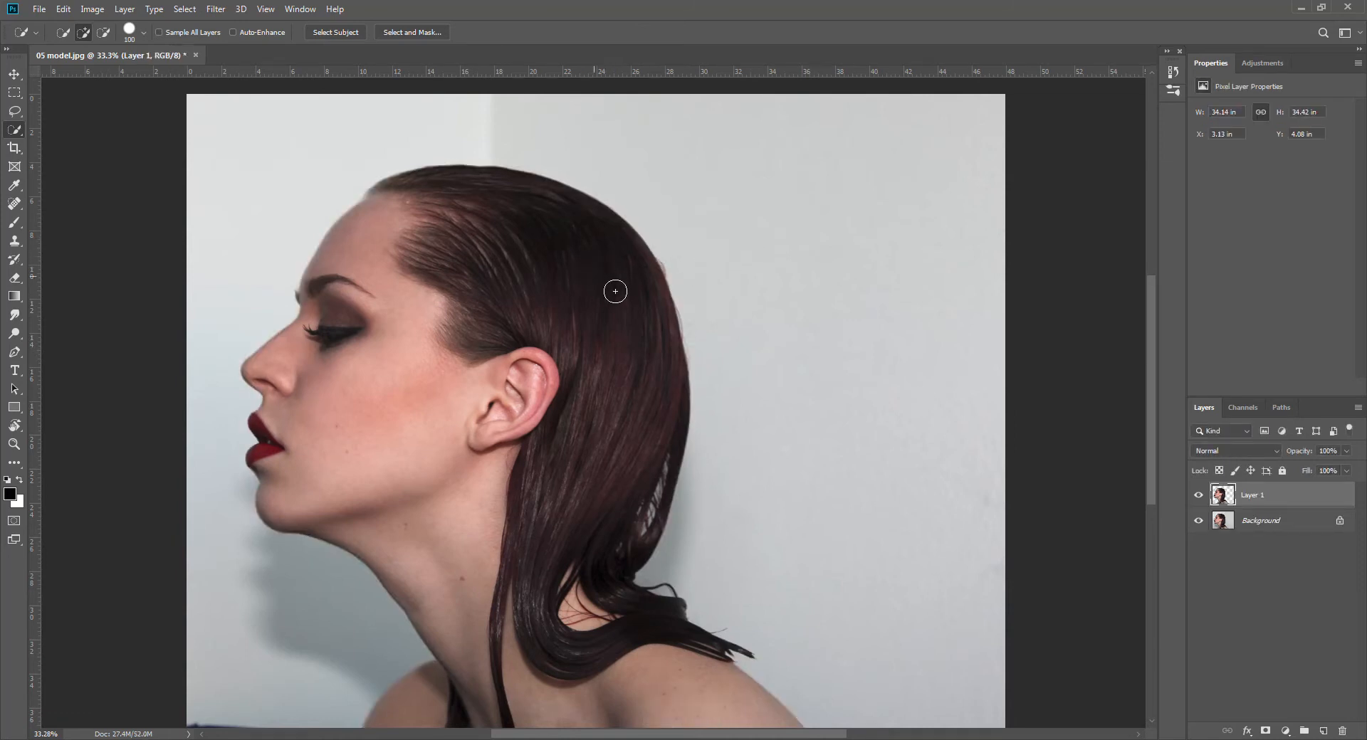
pyautogui.click(1199, 522)
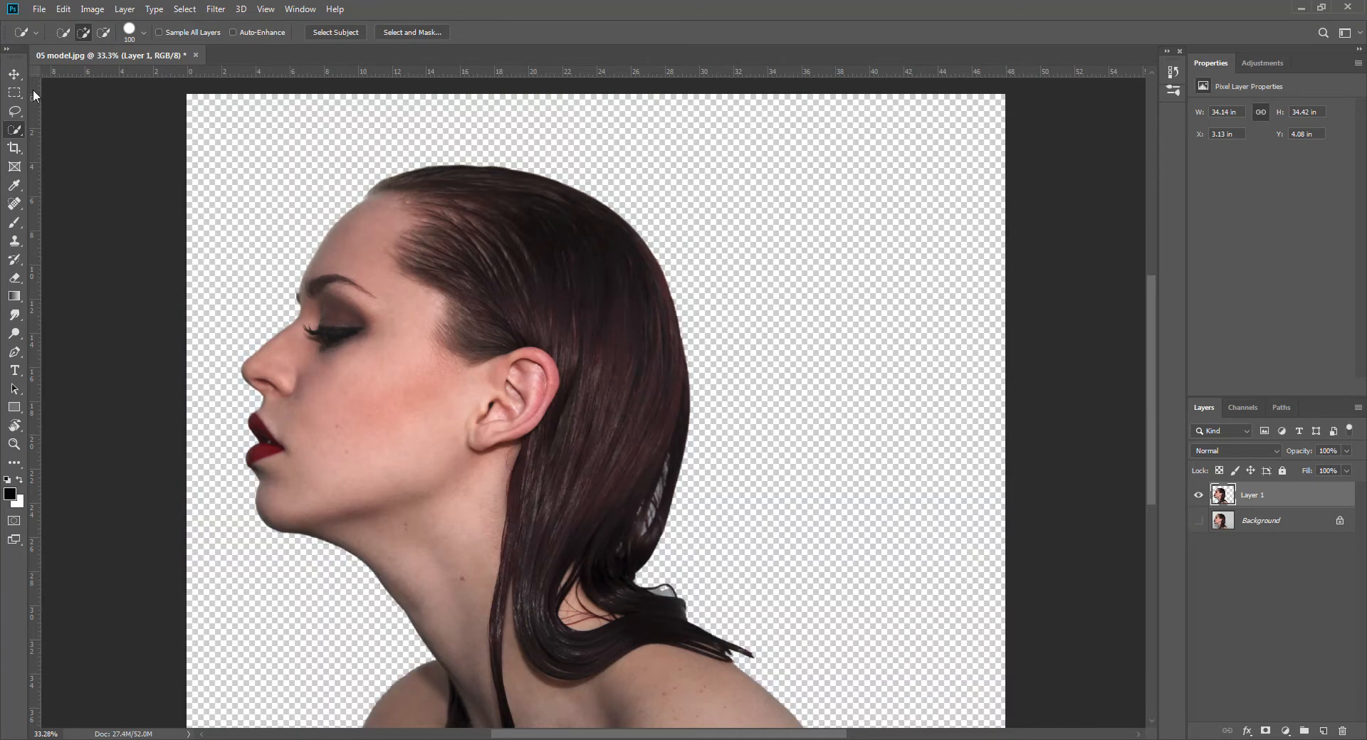
# Move the woman's cutout about 10.7 in horizontally to the right until its bounds meet the canvas edge
pyautogui.click(14, 75)
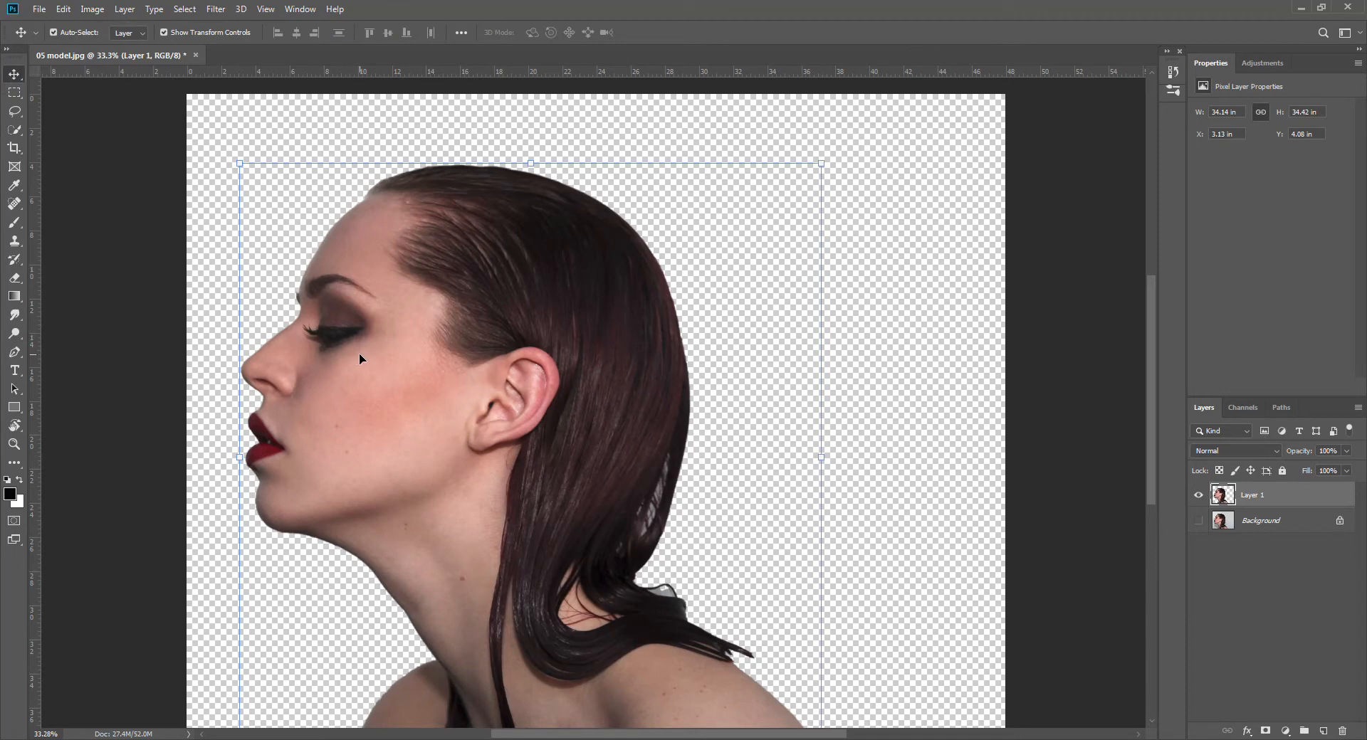
pyautogui.click(466, 276)
pyautogui.moveTo(467, 273); pyautogui.dragTo(643, 279)
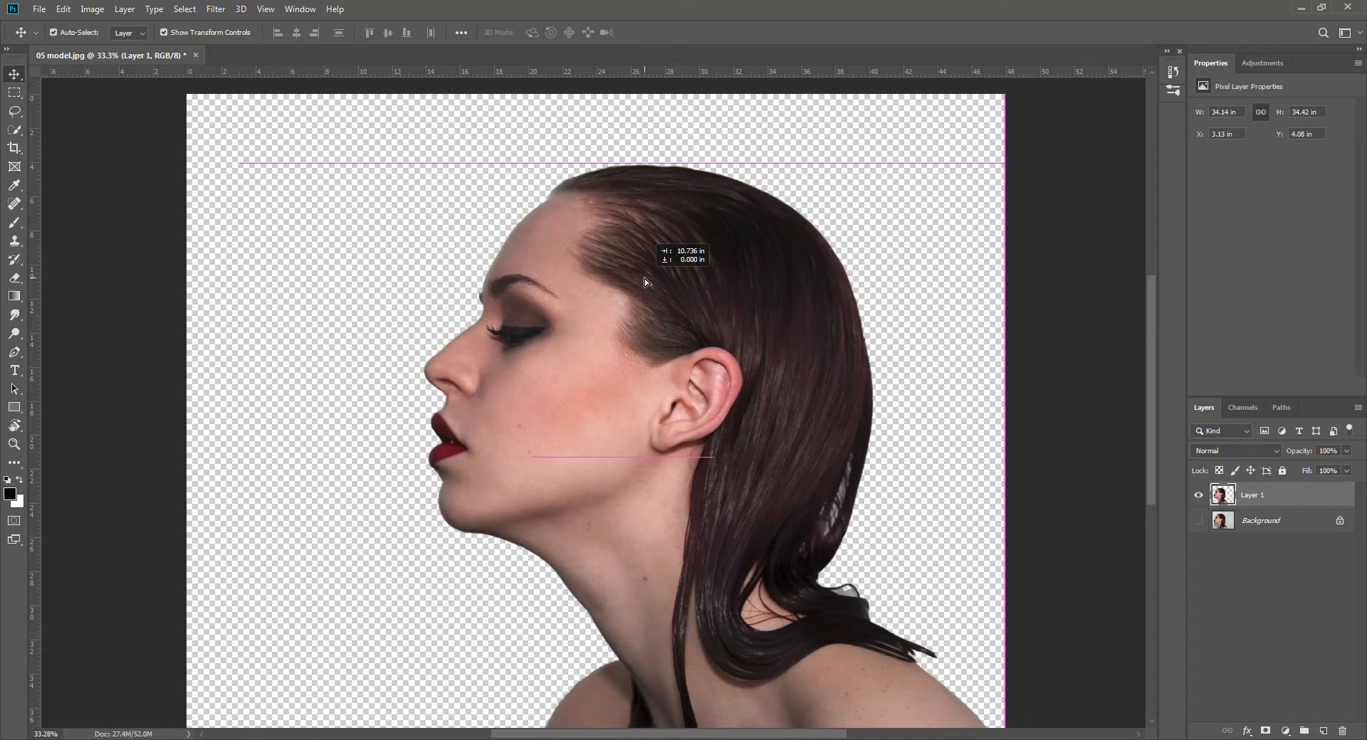
pyautogui.moveTo(644, 280); pyautogui.dragTo(643, 280)
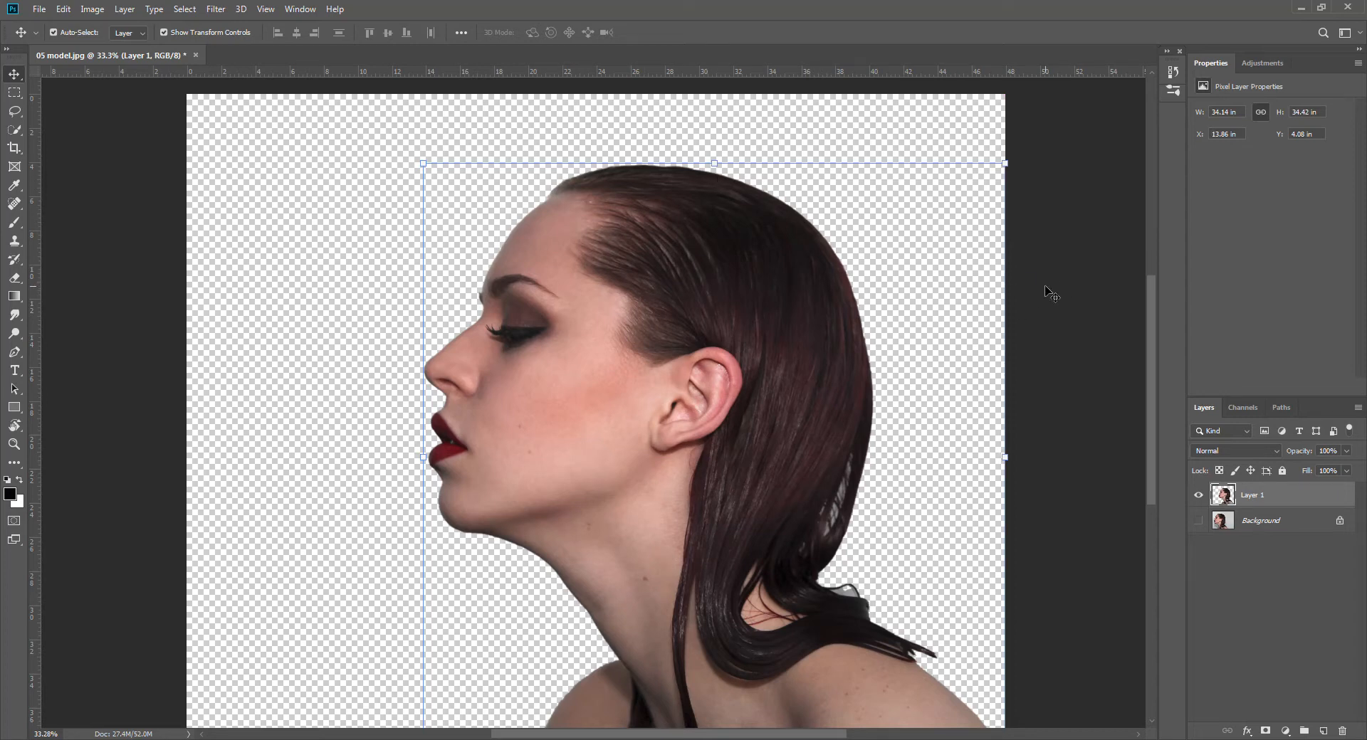
# Extend the canvas beyond its right edge to about 53 in wide with the Crop tool
pyautogui.scroll(-1, 1051, 293)
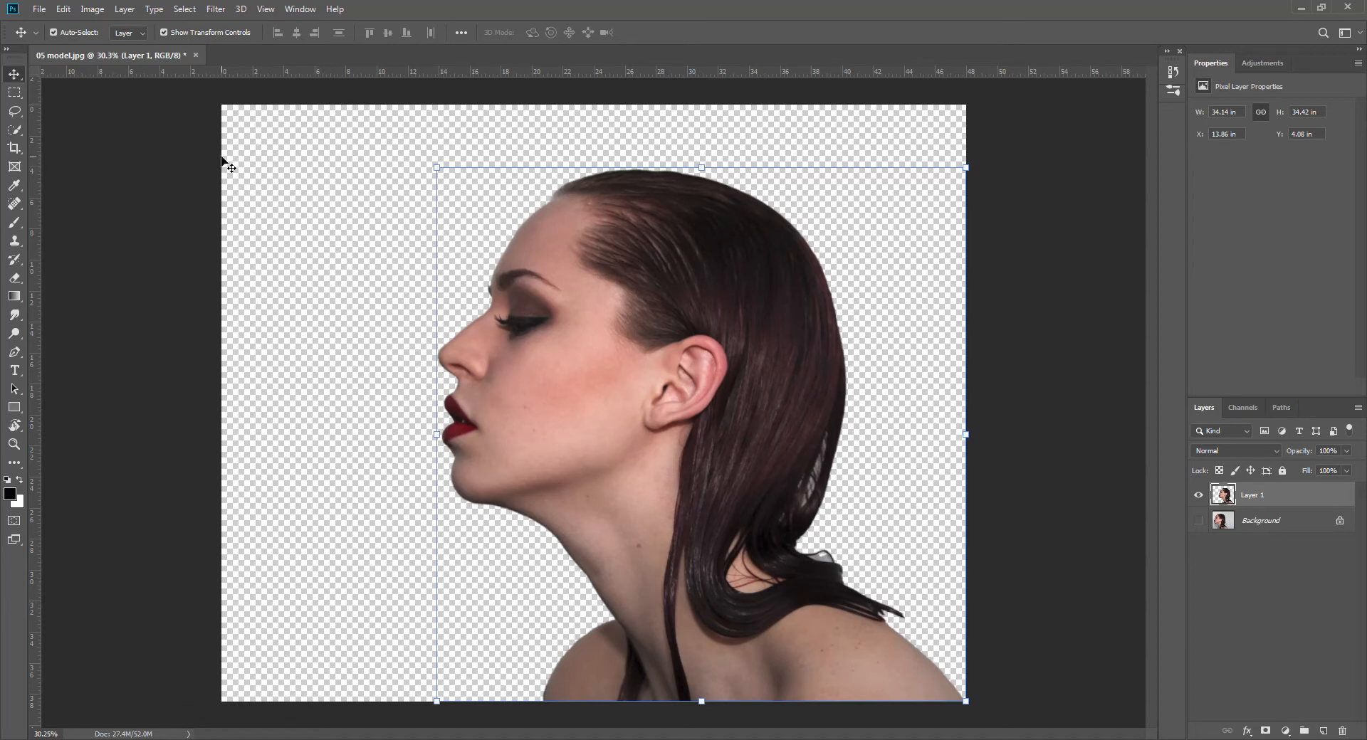
pyautogui.click(15, 149)
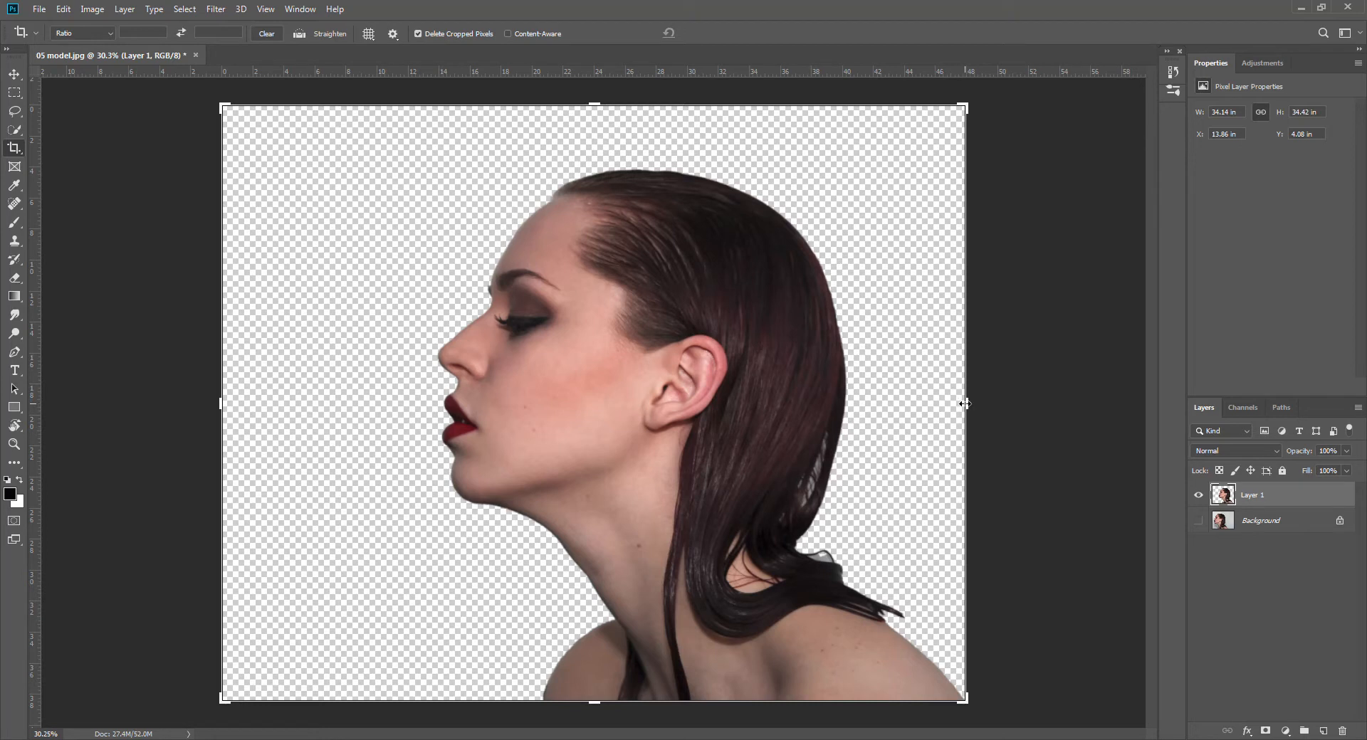
pyautogui.moveTo(964, 403); pyautogui.dragTo(1005, 404)
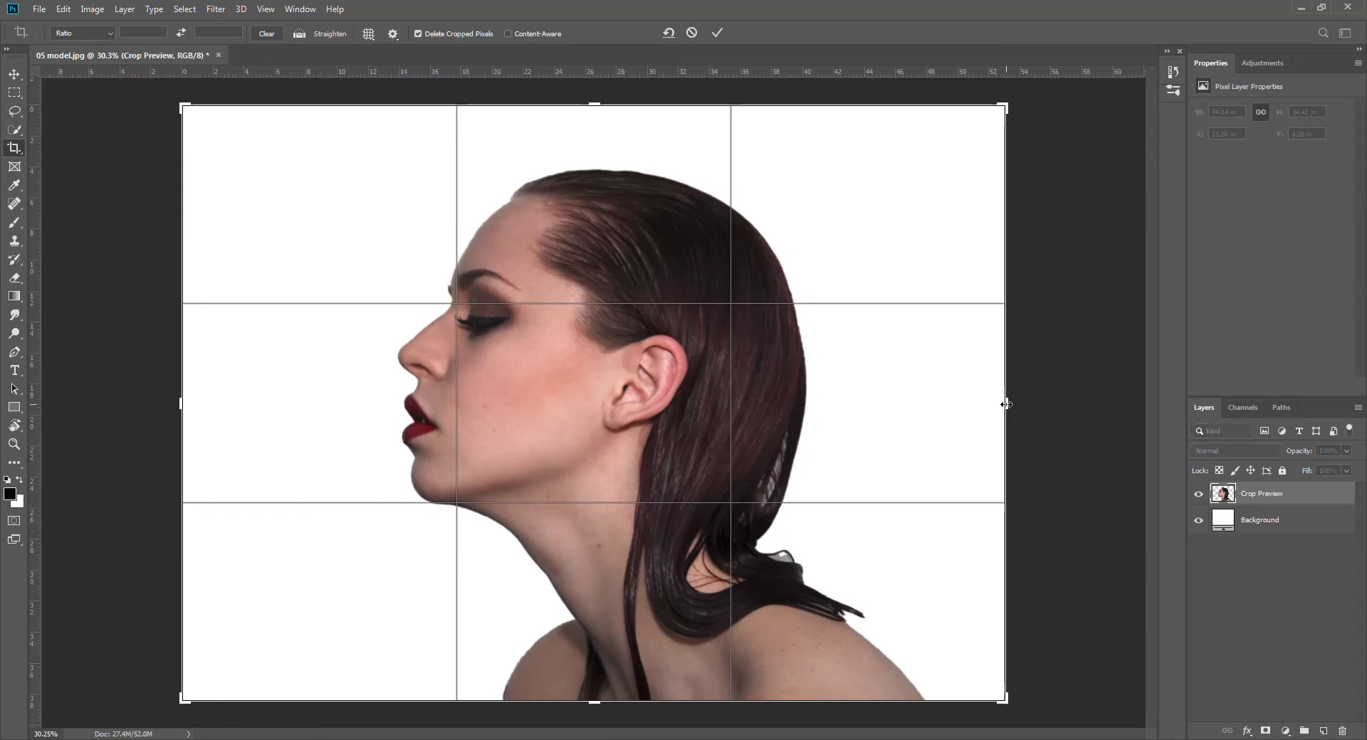
pyautogui.click(716, 33)
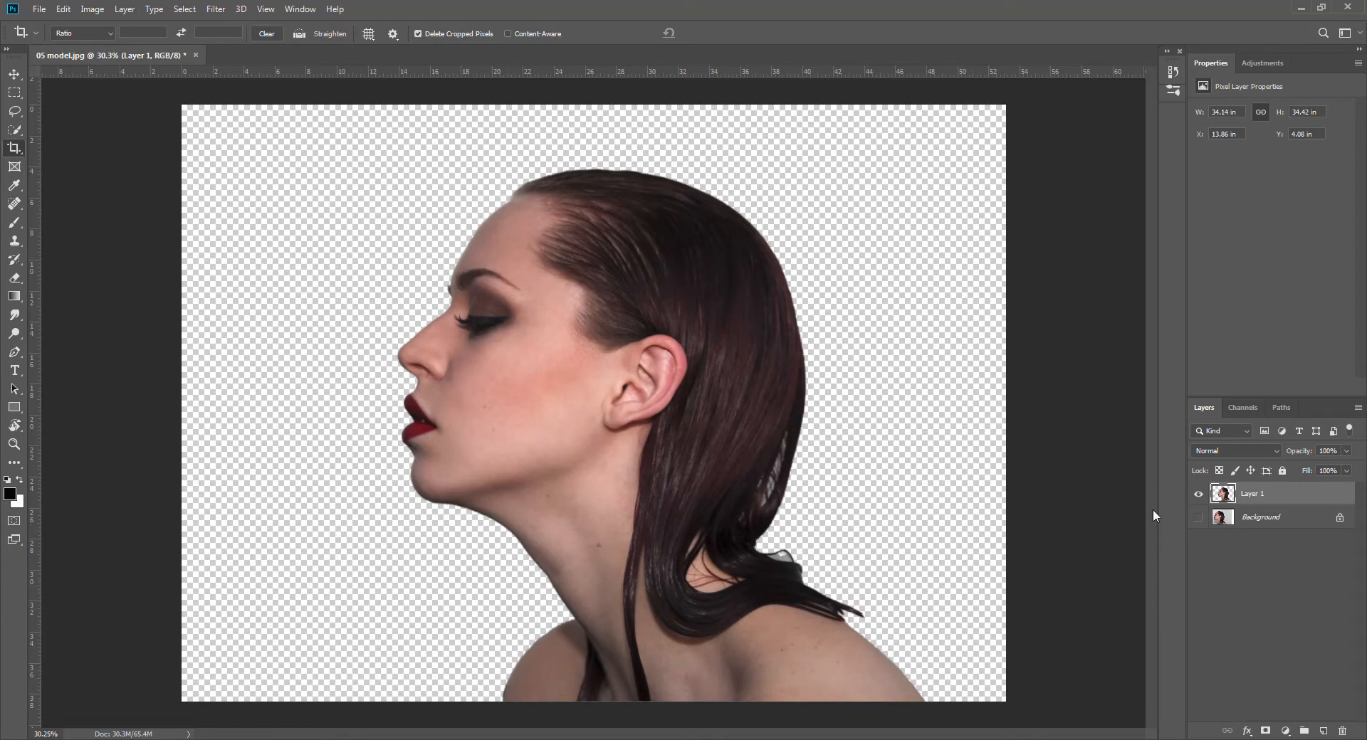
# Add an empty layer directly above Background and set the foreground colour to light orange f2cf92
pyautogui.click(1263, 519)
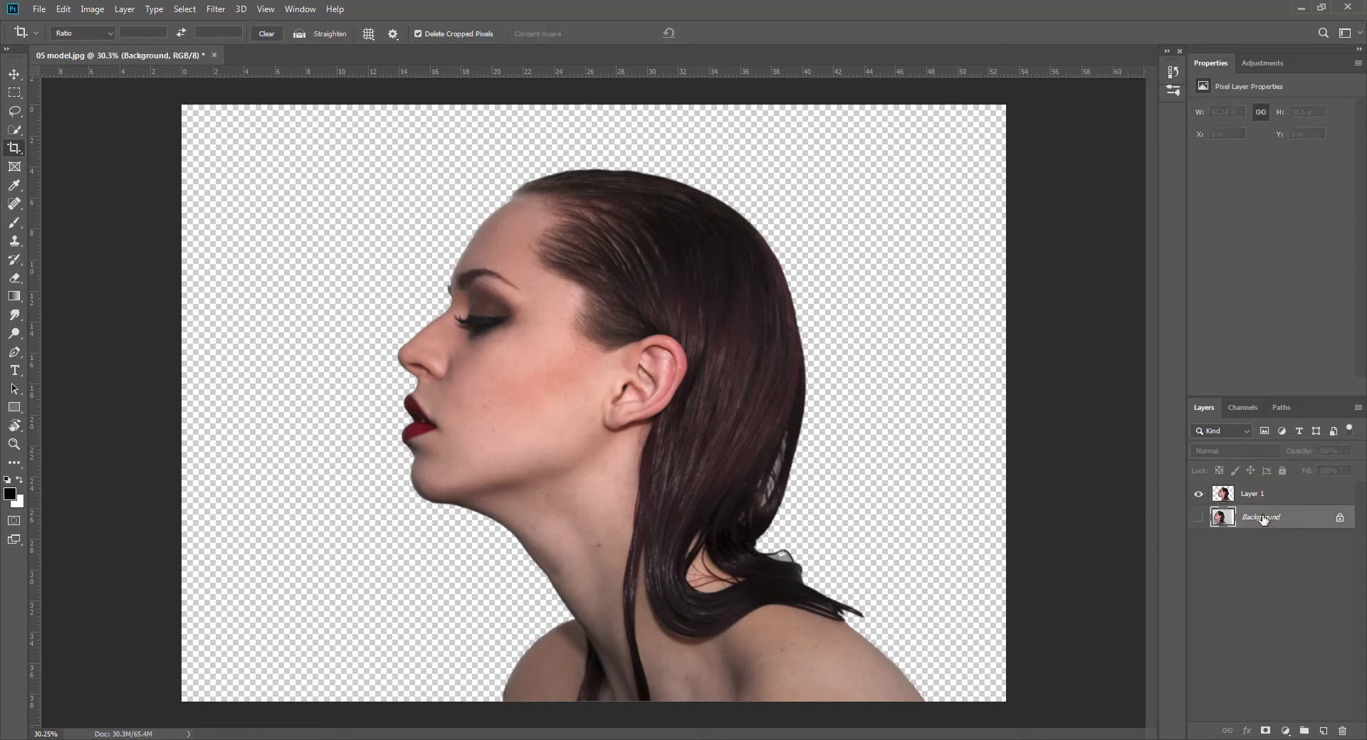
pyautogui.click(1324, 731)
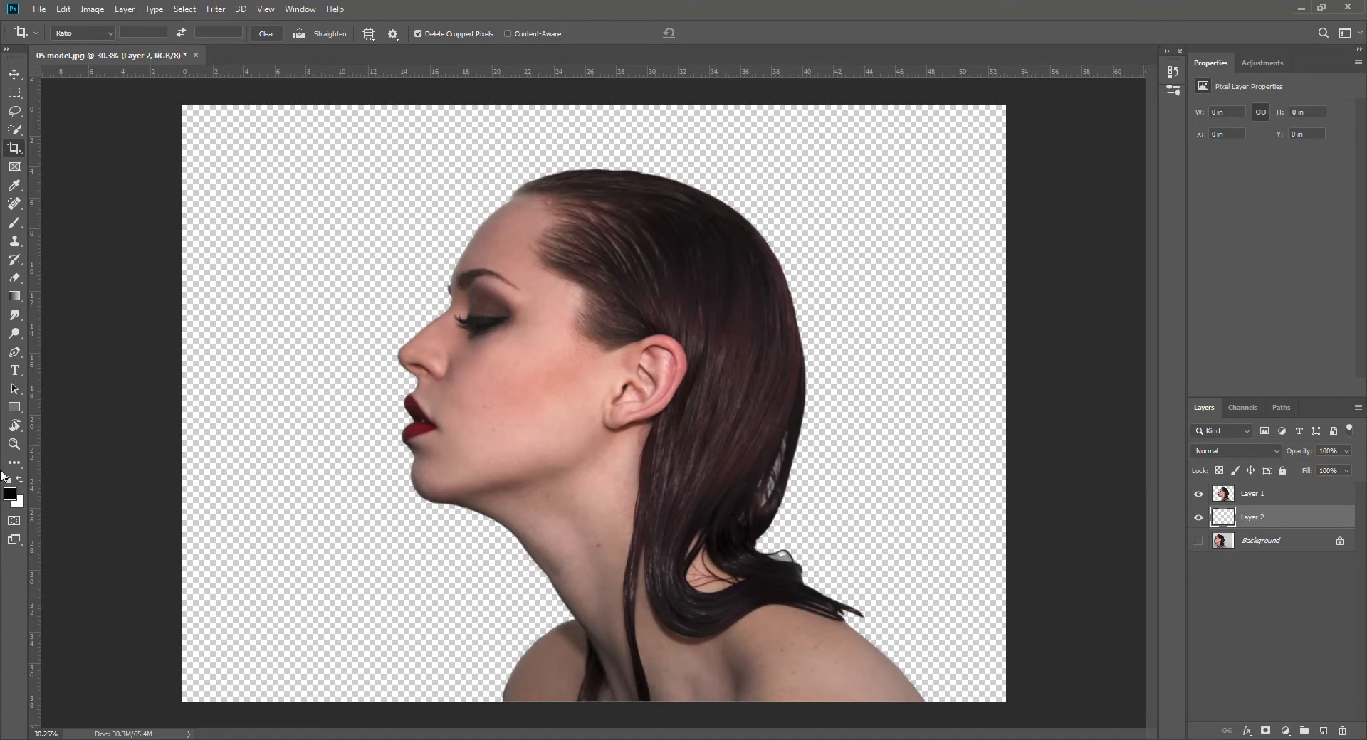
pyautogui.click(10, 495)
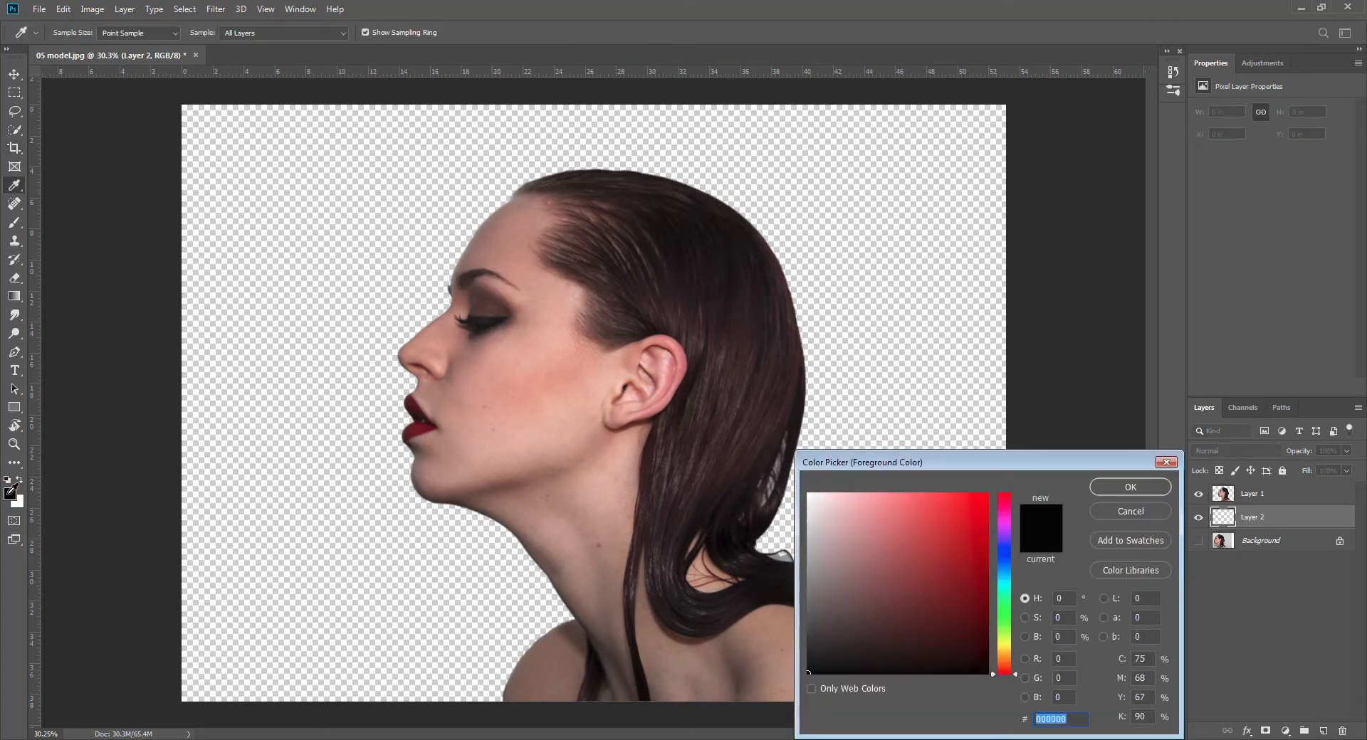
pyautogui.click(1005, 655)
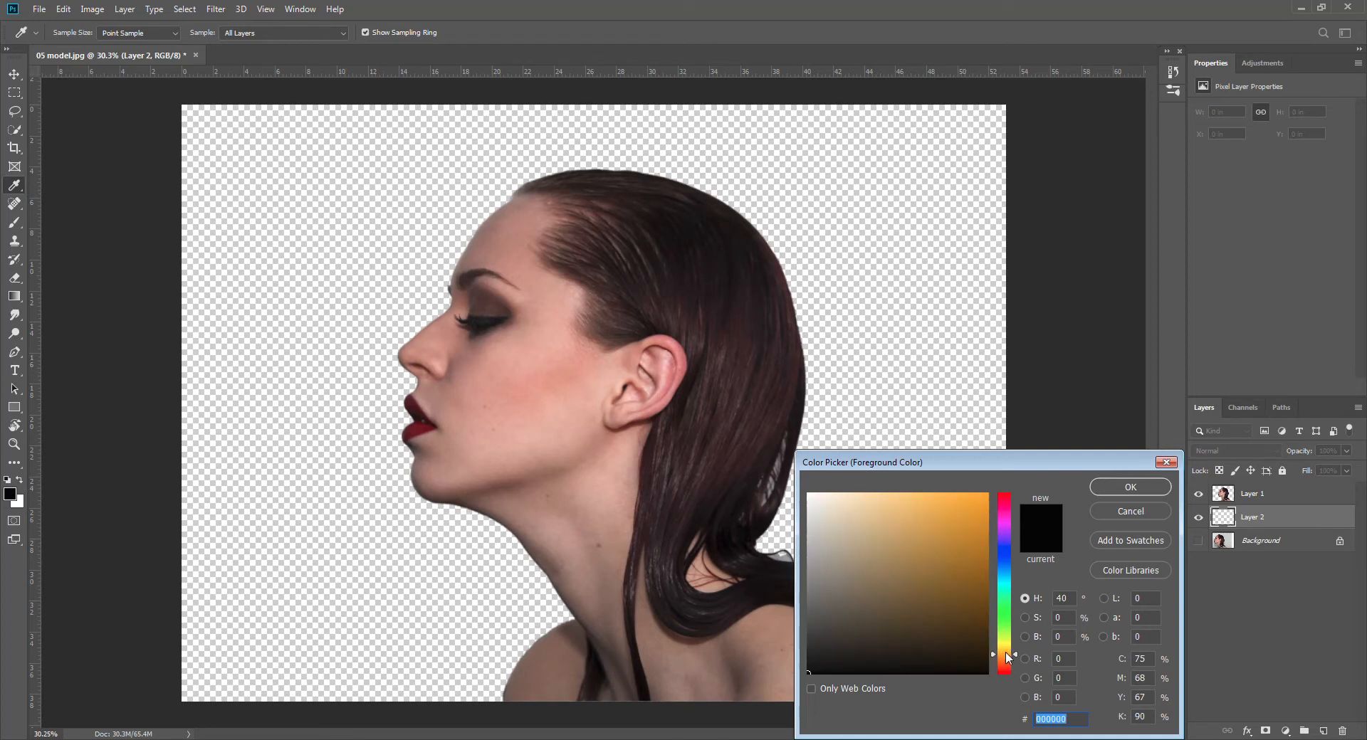
pyautogui.moveTo(1007, 657); pyautogui.dragTo(1007, 656)
pyautogui.click(879, 502)
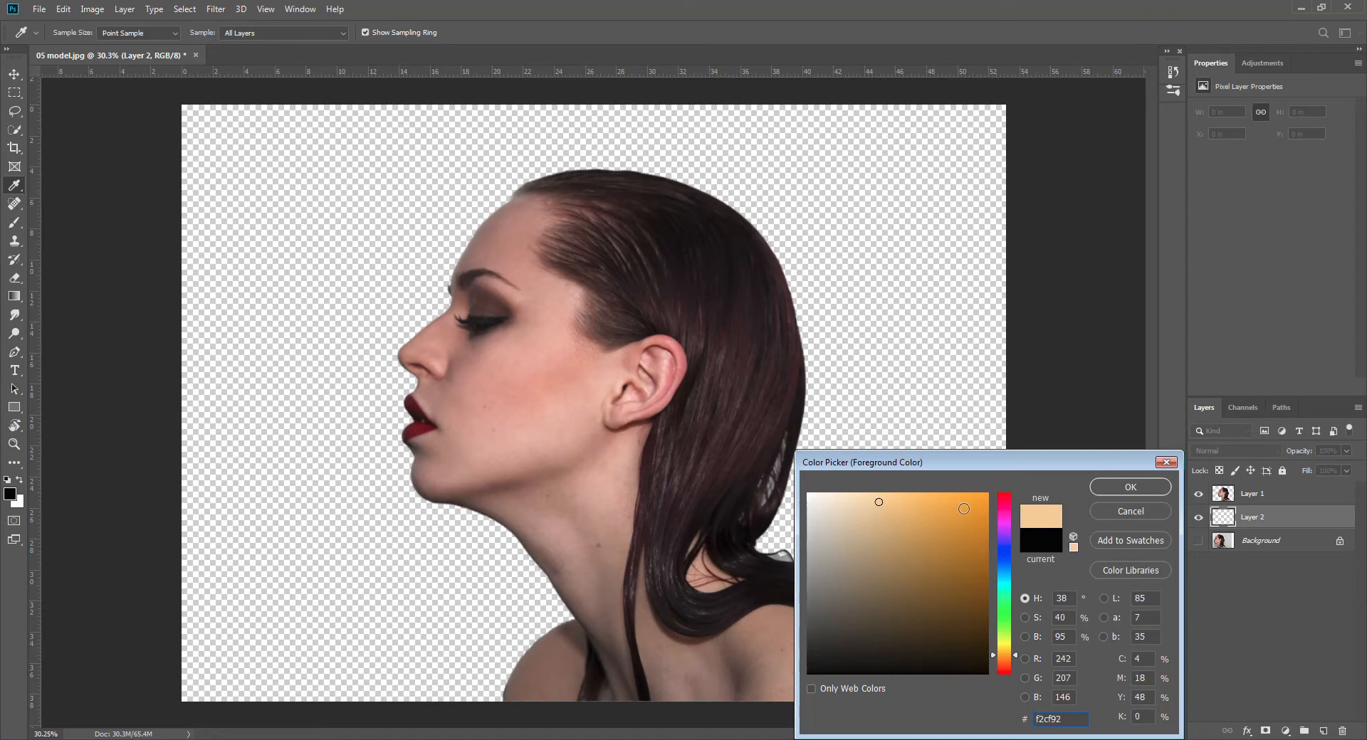
pyautogui.click(1133, 487)
pyautogui.press('c')
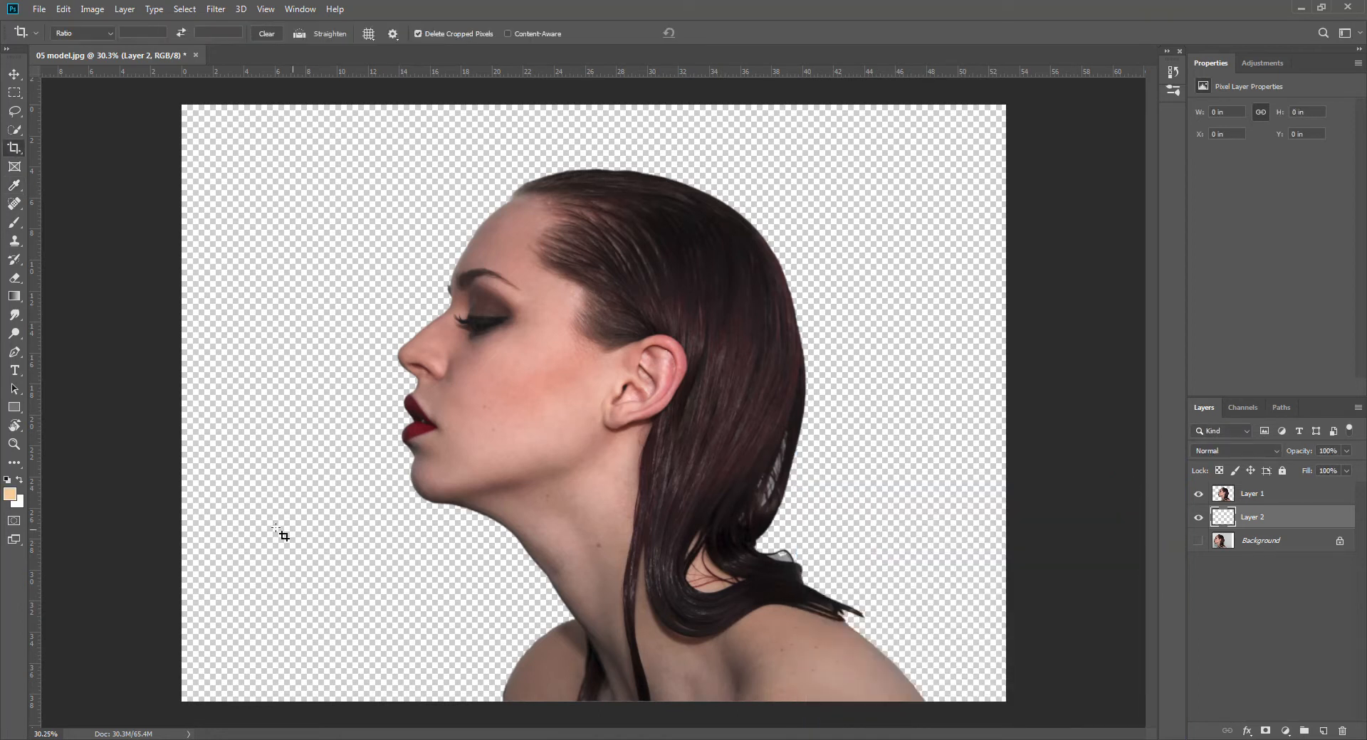
# Set the background colour to dark golden b18a13
pyautogui.click(21, 506)
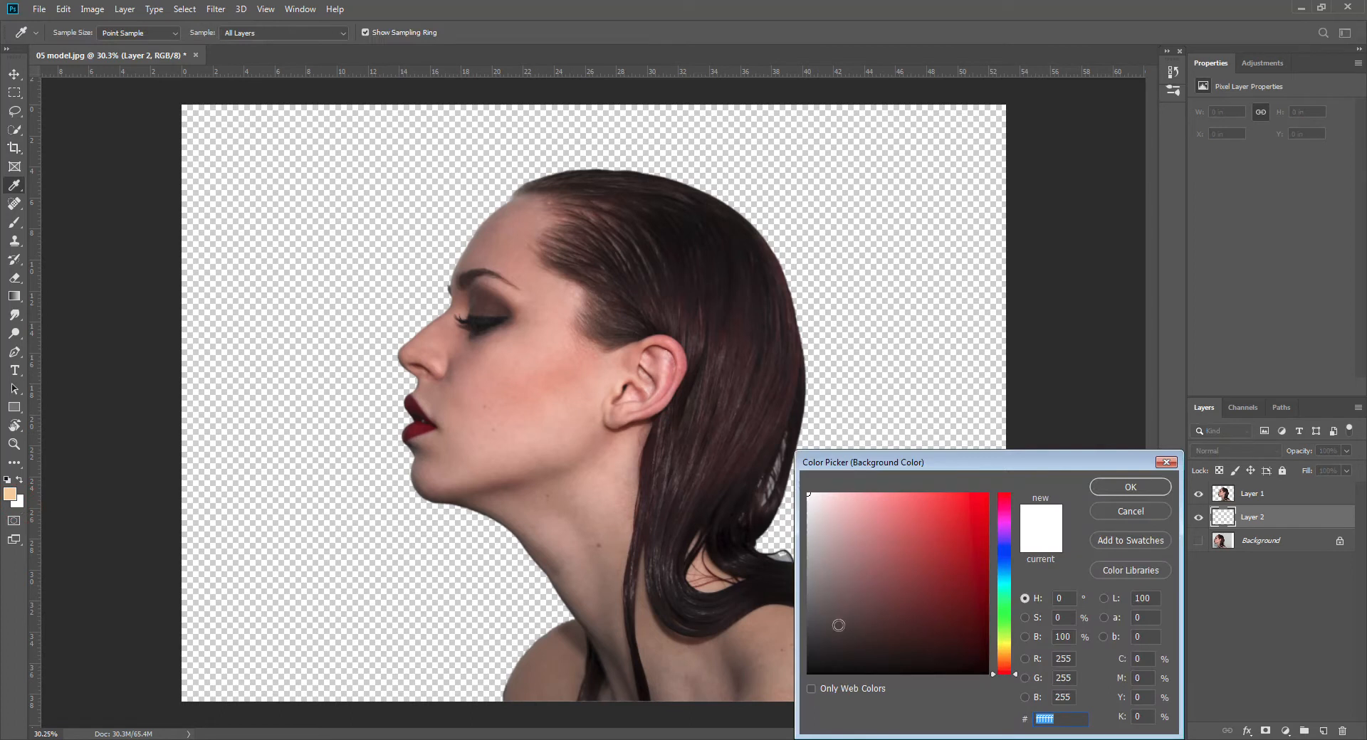
pyautogui.click(1006, 652)
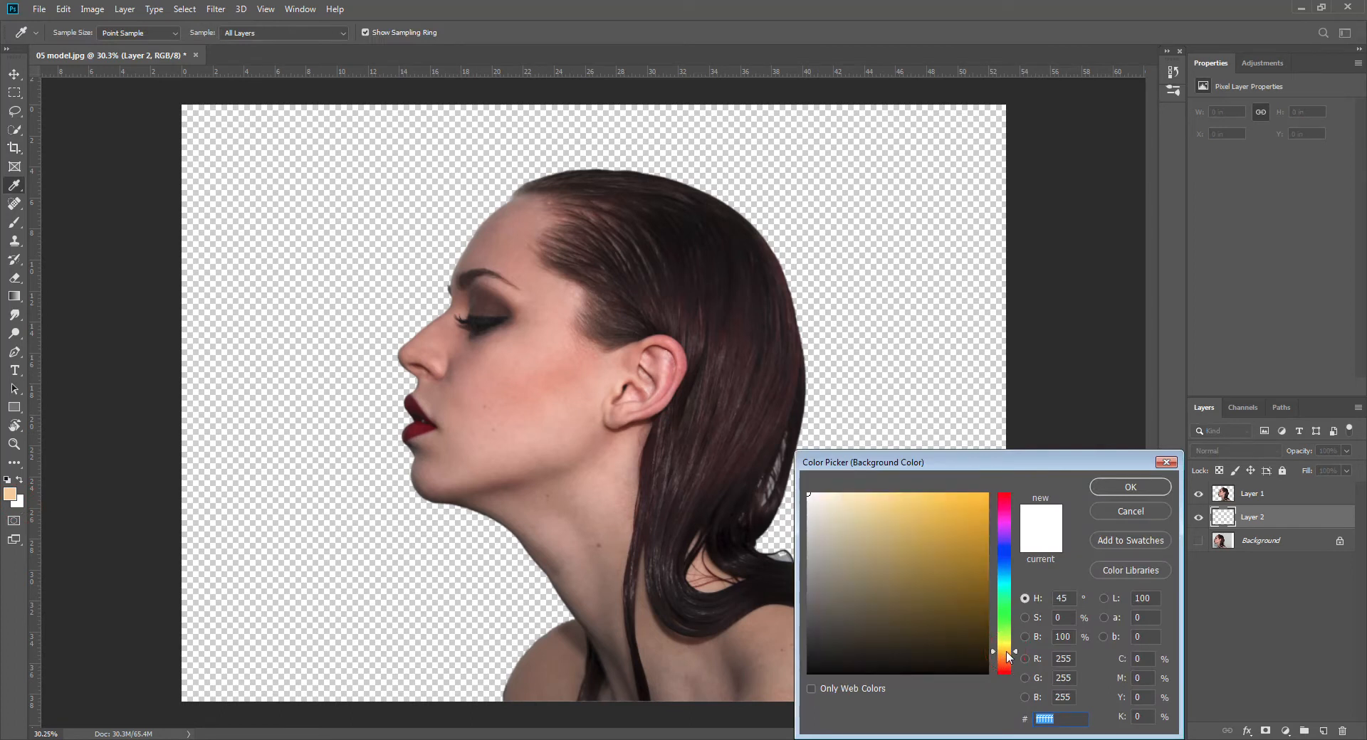
pyautogui.click(970, 548)
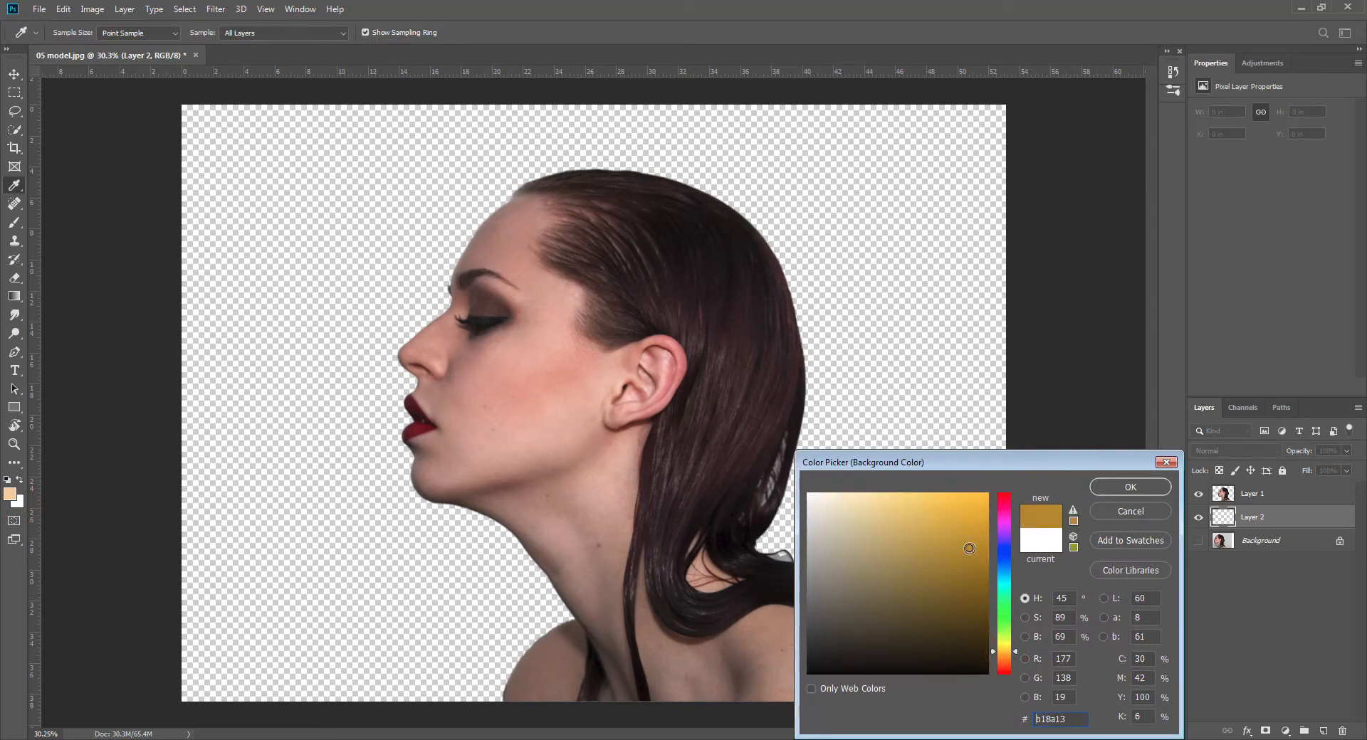
pyautogui.click(1131, 487)
pyautogui.press('c')
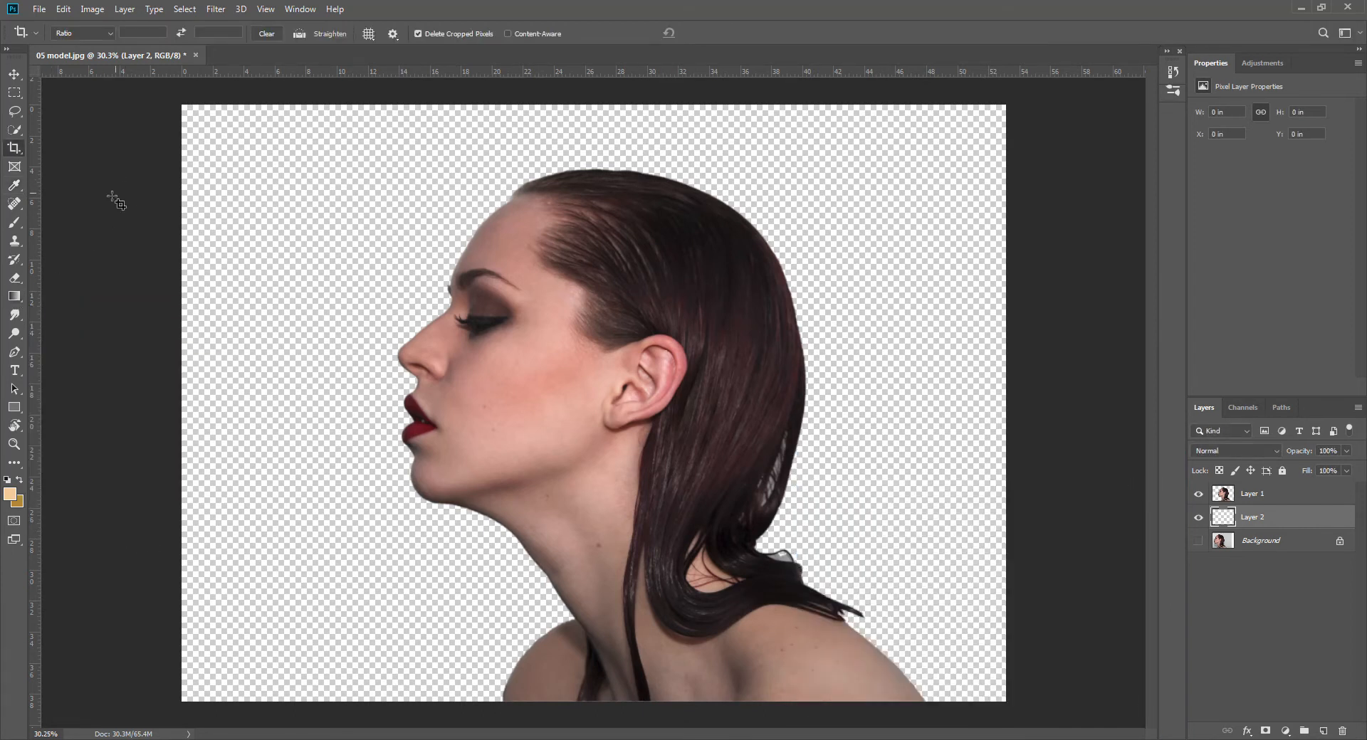
# Fill Layer 2 with a radial foreground-to-background gradient from the canvas centre out to the lower-left corner
pyautogui.click(14, 299)
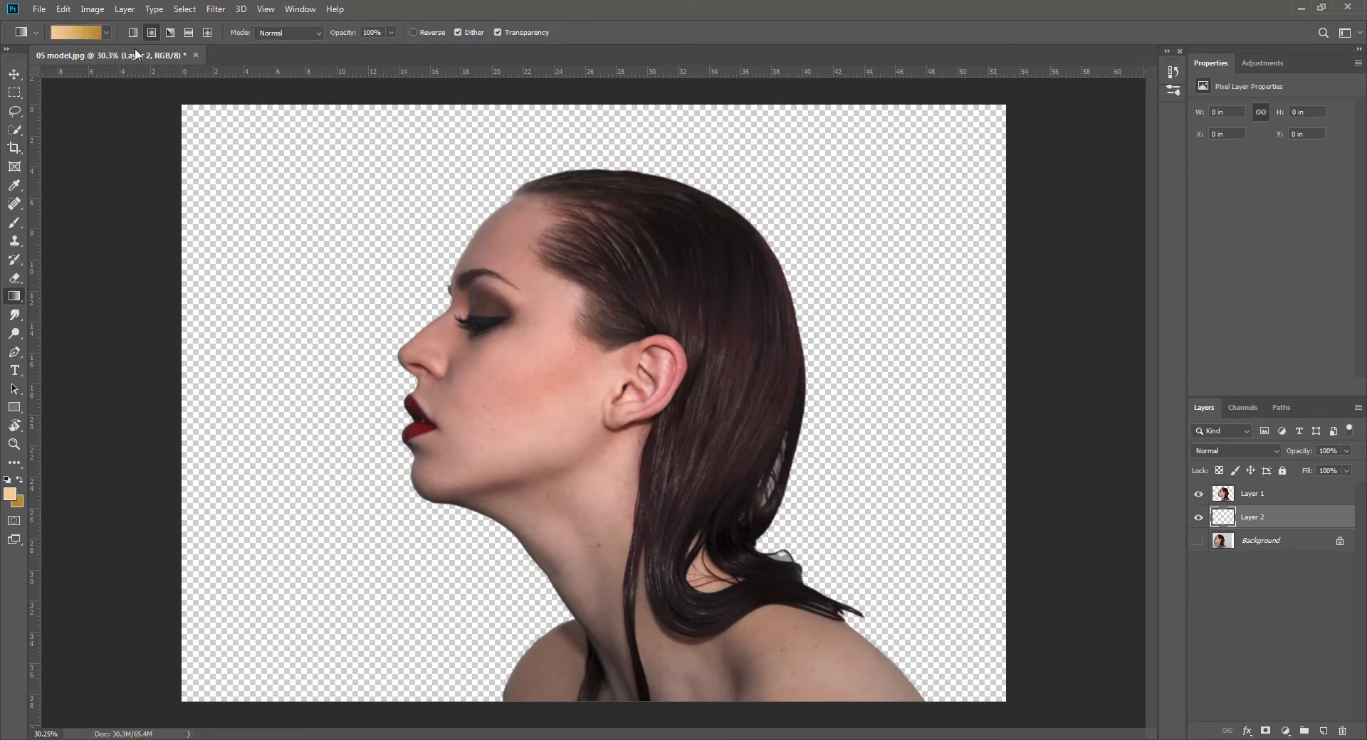
pyautogui.click(152, 32)
pyautogui.moveTo(578, 369); pyautogui.dragTo(174, 709)
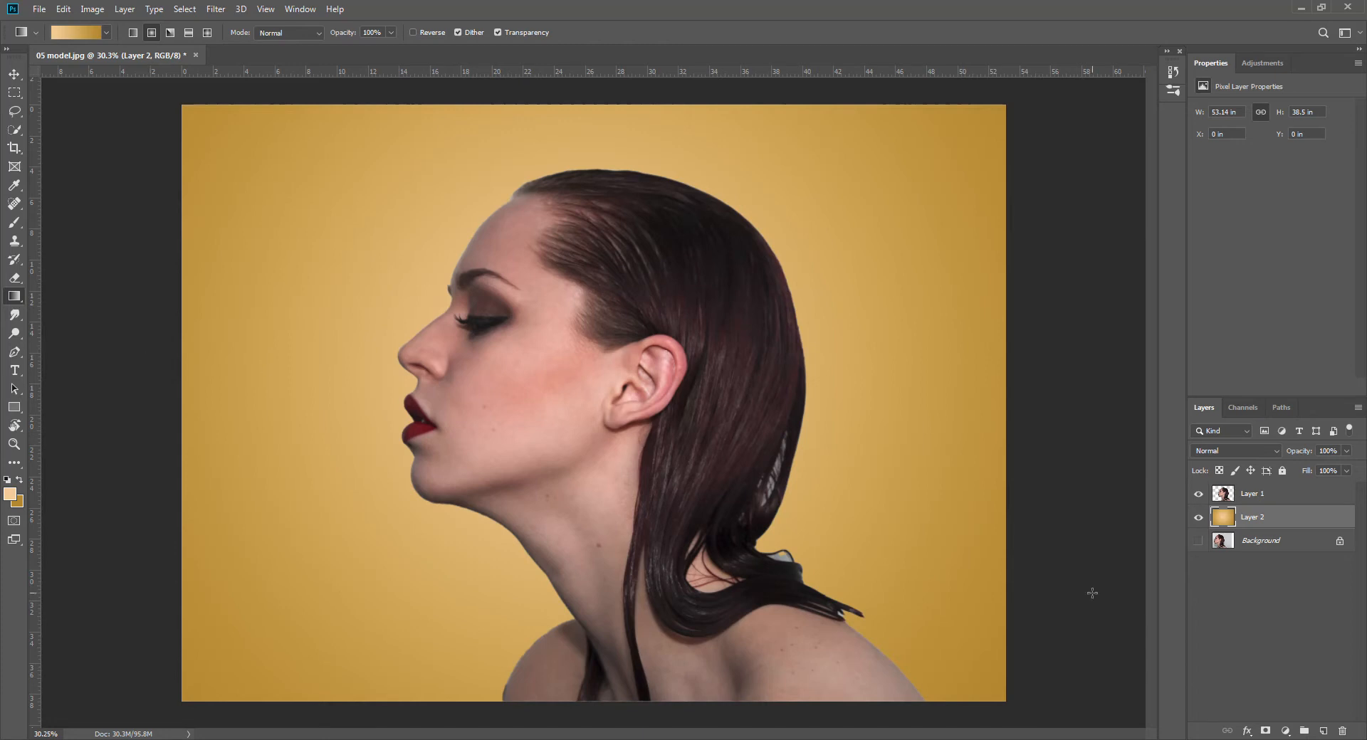
# Open 06 mountain.jpg, copy its image into the model document as a layer above Layer 1, and close the mountain file
pyautogui.click(1246, 497)
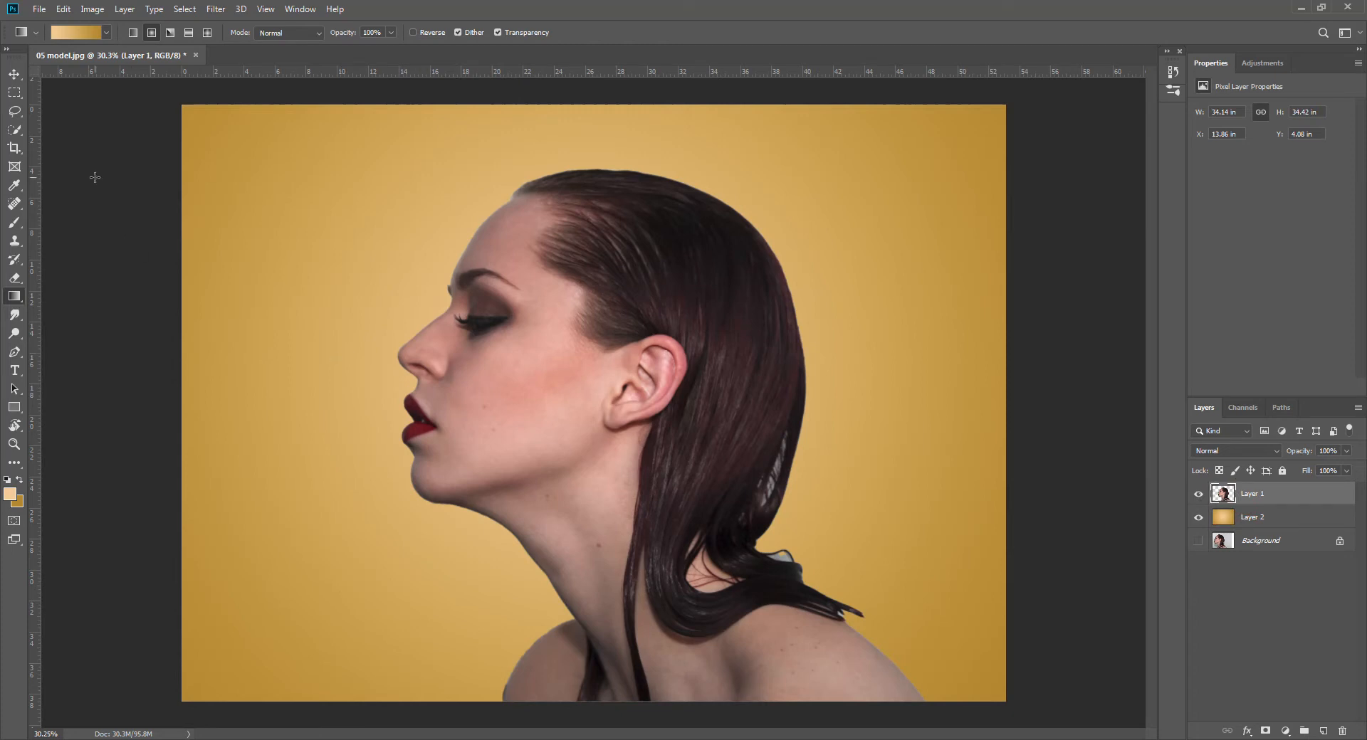
pyautogui.click(39, 9)
pyautogui.click(44, 39)
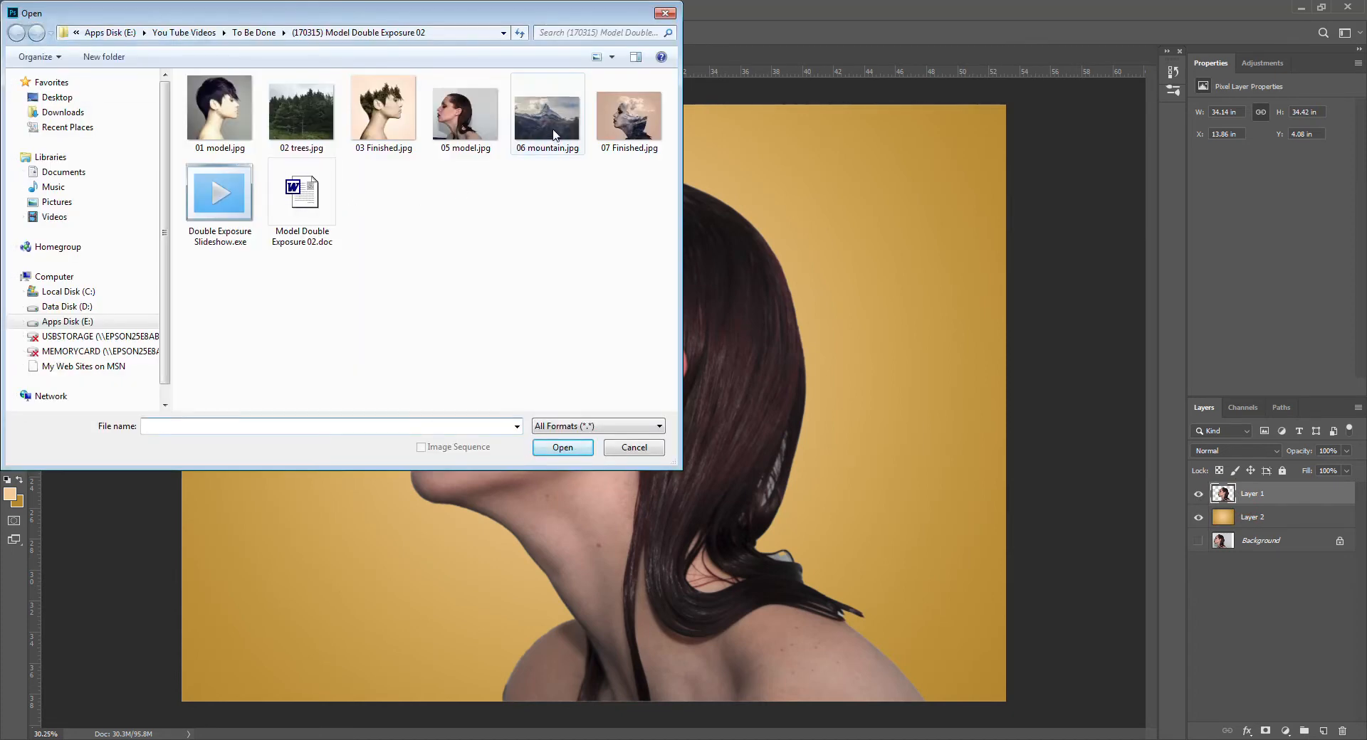
pyautogui.doubleClick(553, 134)
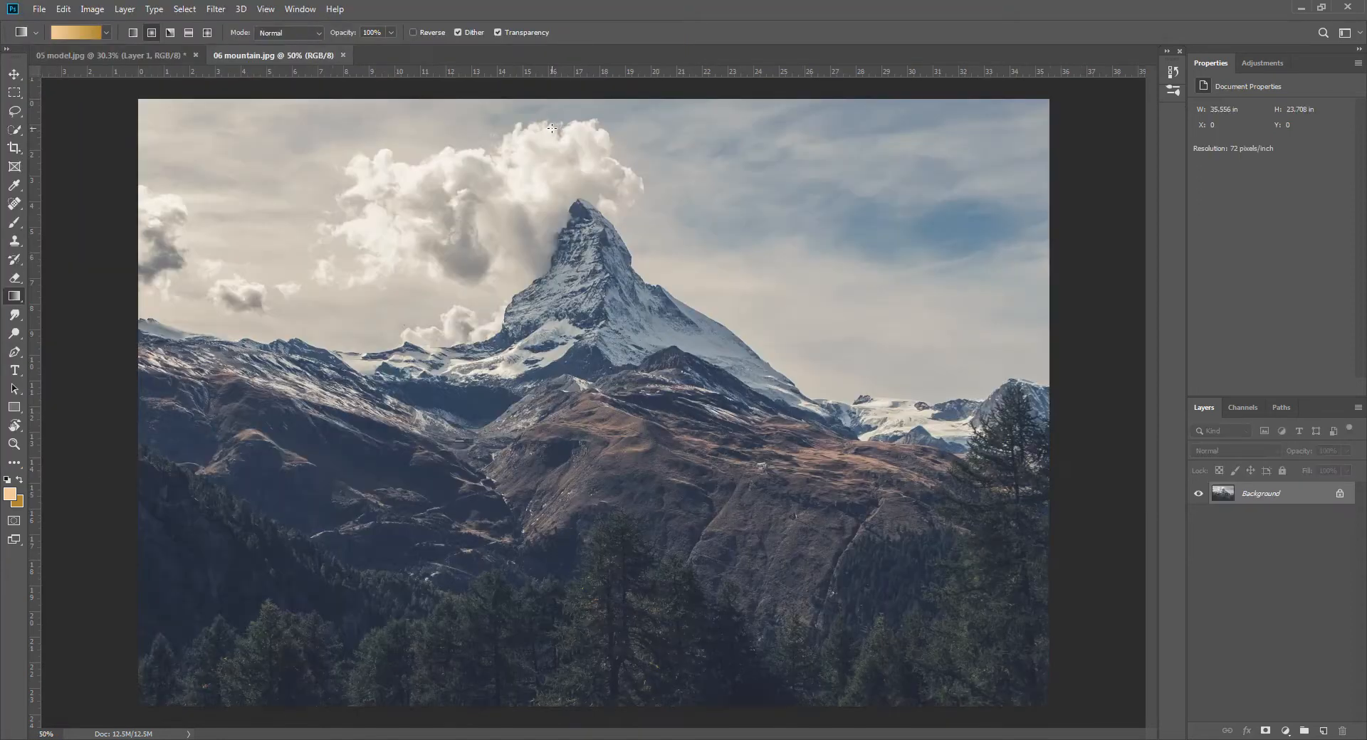
pyautogui.moveTo(258, 55); pyautogui.dragTo(206, 633)
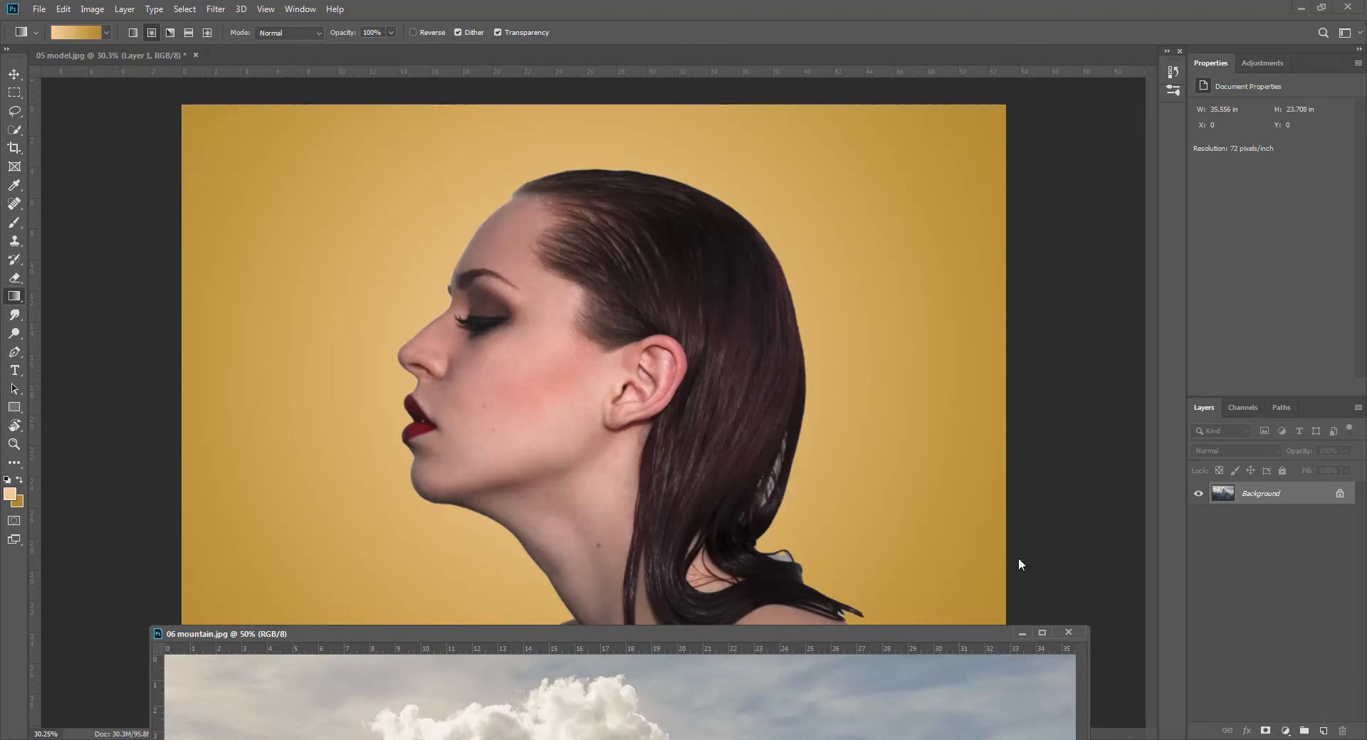
pyautogui.moveTo(1270, 492); pyautogui.dragTo(580, 382)
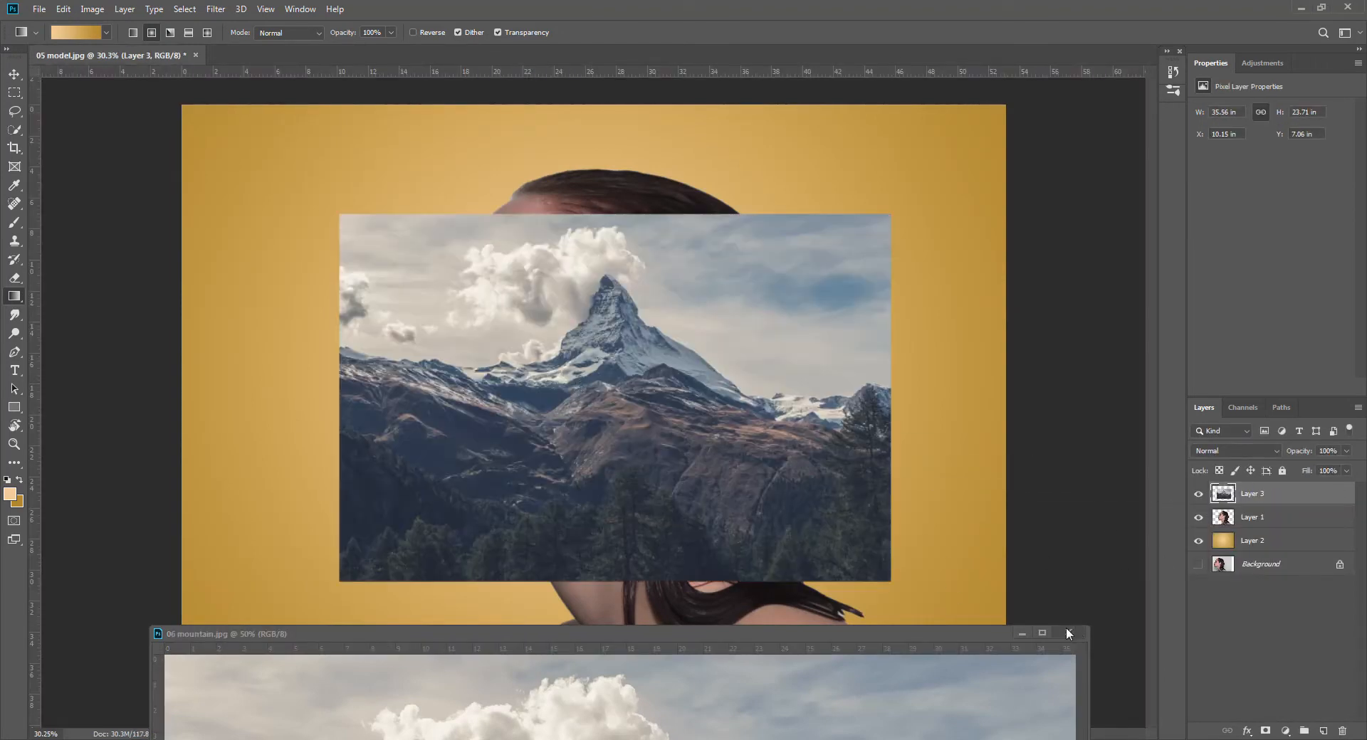
pyautogui.click(1067, 632)
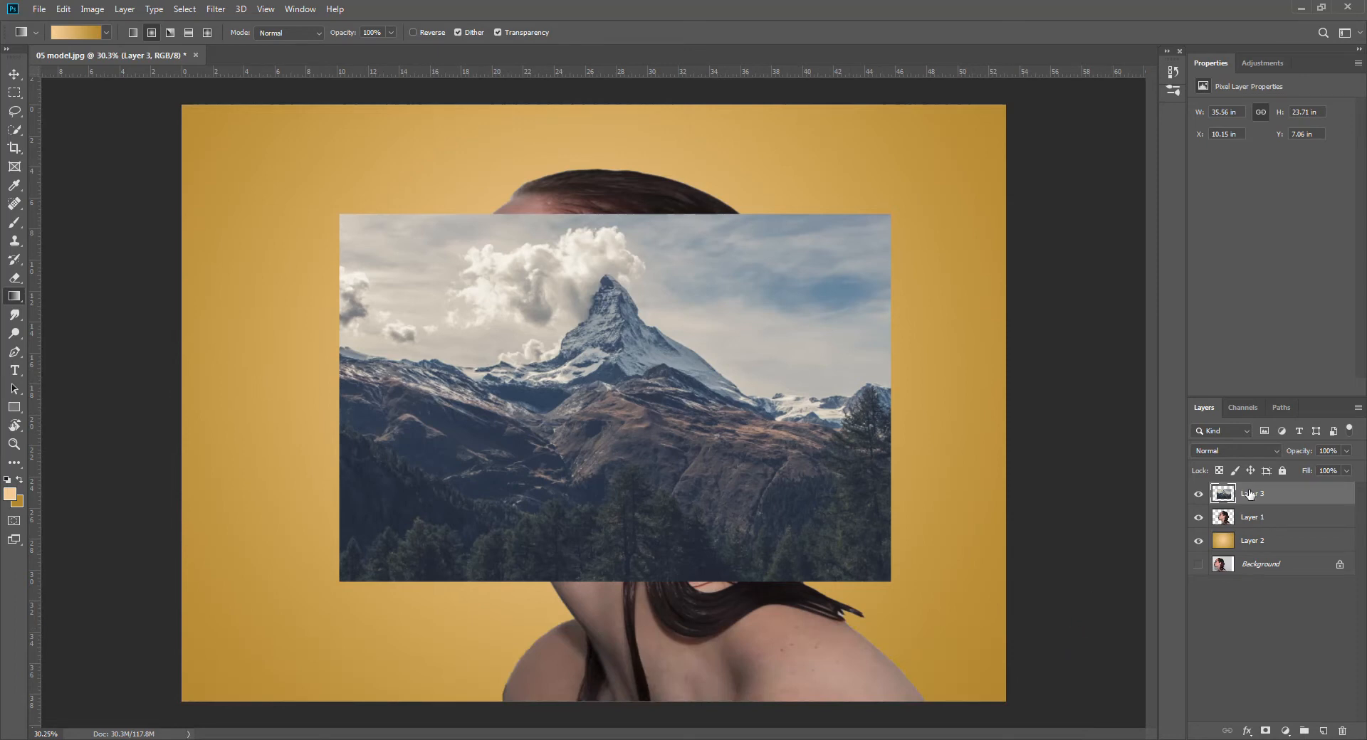
# Lower Layer 3's opacity to 49% and scale the mountain image proportionally to about 168% so it covers the canvas
pyautogui.click(1346, 451)
pyautogui.moveTo(1348, 471); pyautogui.dragTo(1329, 474)
pyautogui.moveTo(1319, 476); pyautogui.dragTo(1314, 475)
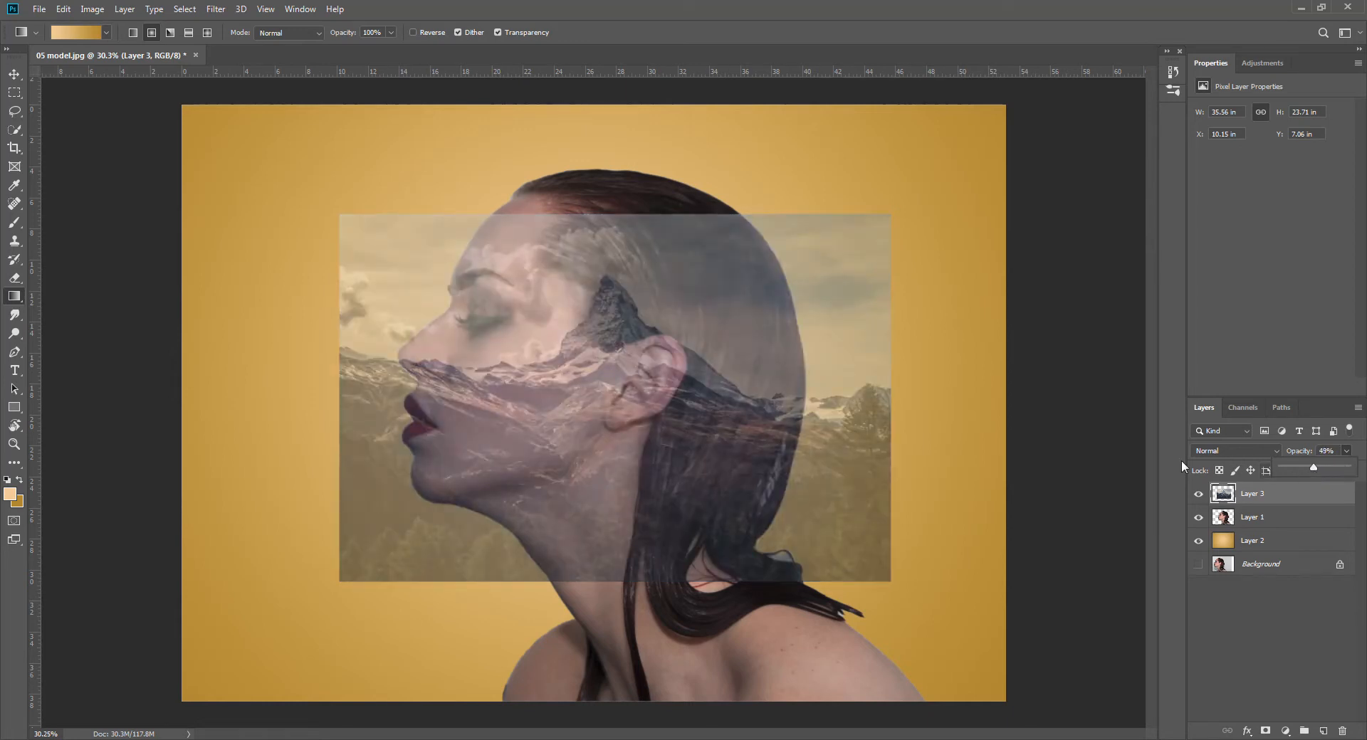
pyautogui.click(14, 74)
pyautogui.moveTo(339, 215); pyautogui.dragTo(159, 93)
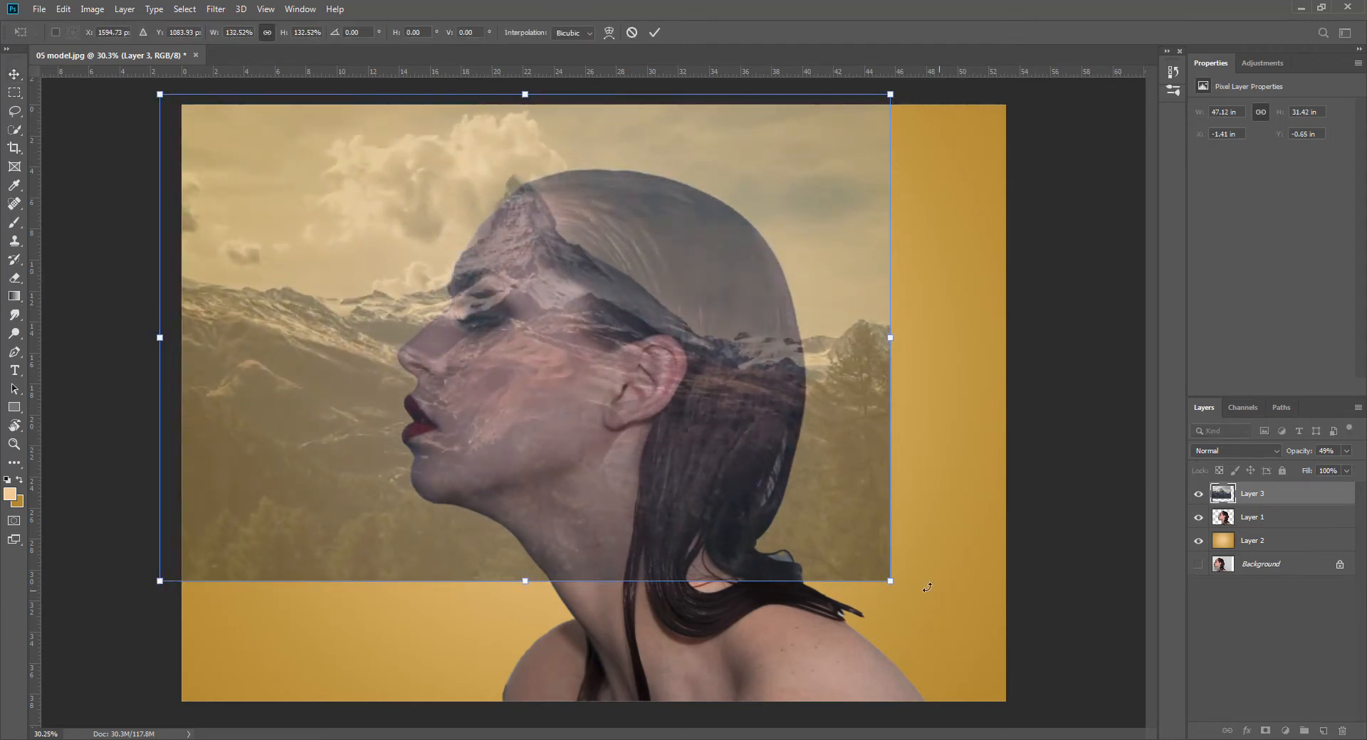
pyautogui.moveTo(889, 580); pyautogui.dragTo(1053, 739)
pyautogui.moveTo(650, 329); pyautogui.dragTo(568, 323)
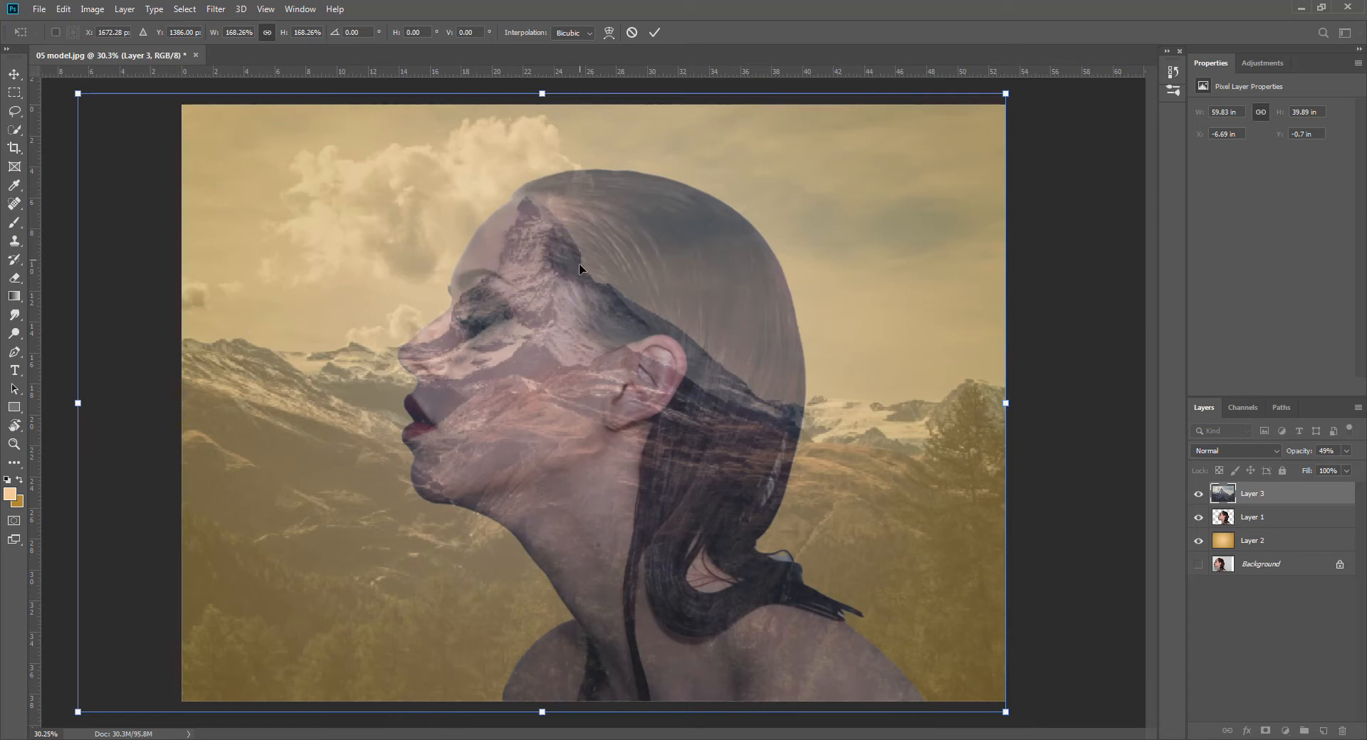
# Flip the mountain image horizontally and shift it about 2.9 in left so its peak lines up with the model's forehead
pyautogui.rightClick(598, 313)
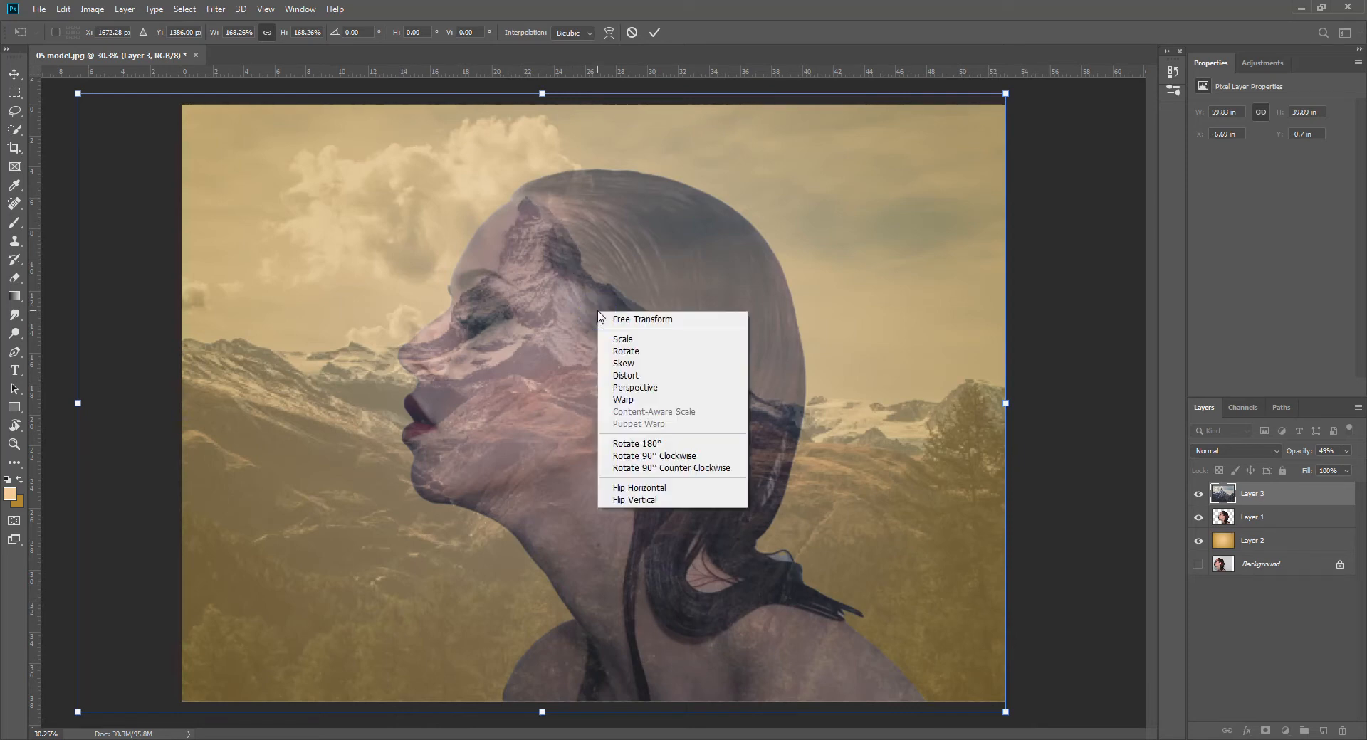
pyautogui.click(633, 489)
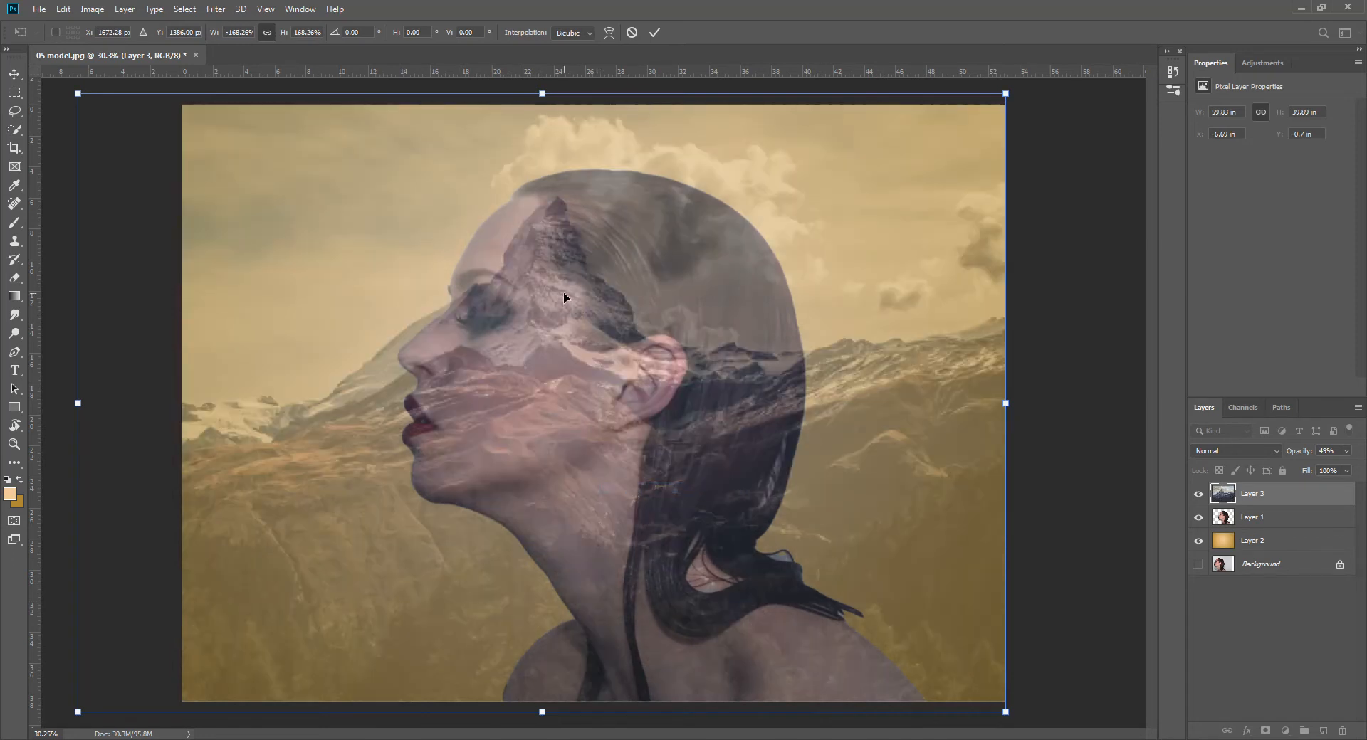
pyautogui.moveTo(564, 294); pyautogui.dragTo(518, 295)
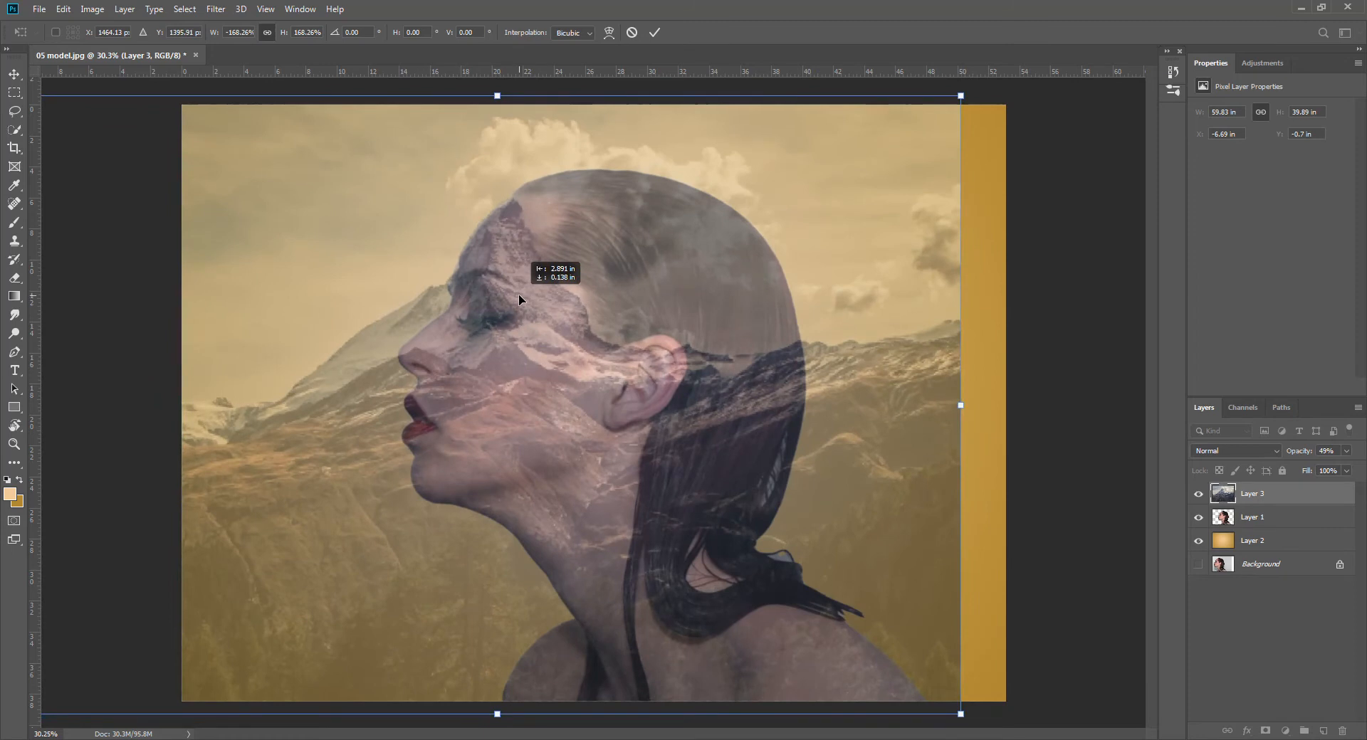
pyautogui.moveTo(519, 294); pyautogui.dragTo(519, 293)
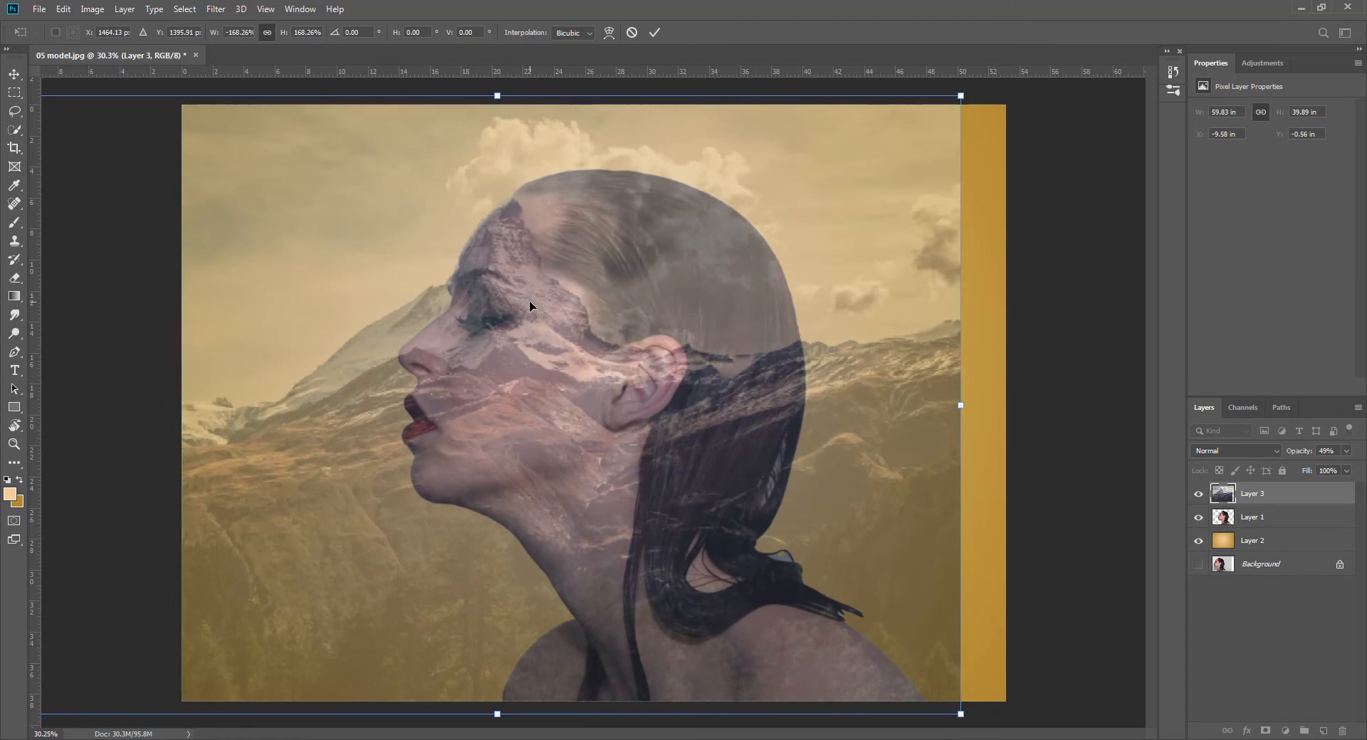
pyautogui.click(655, 32)
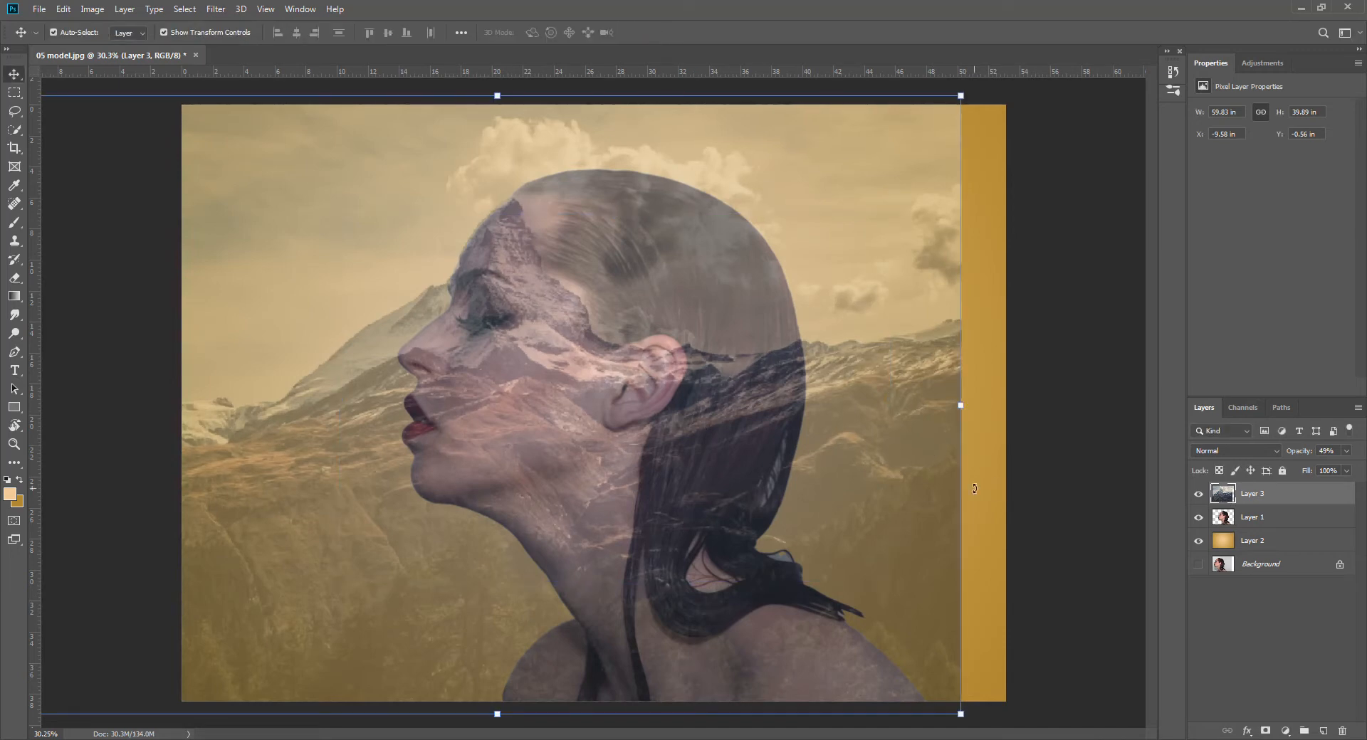
# Restore Layer 3's opacity to 100% and mask it with the model's outline loaded from Layer 1
pyautogui.click(1346, 452)
pyautogui.moveTo(1322, 470); pyautogui.dragTo(1358, 474)
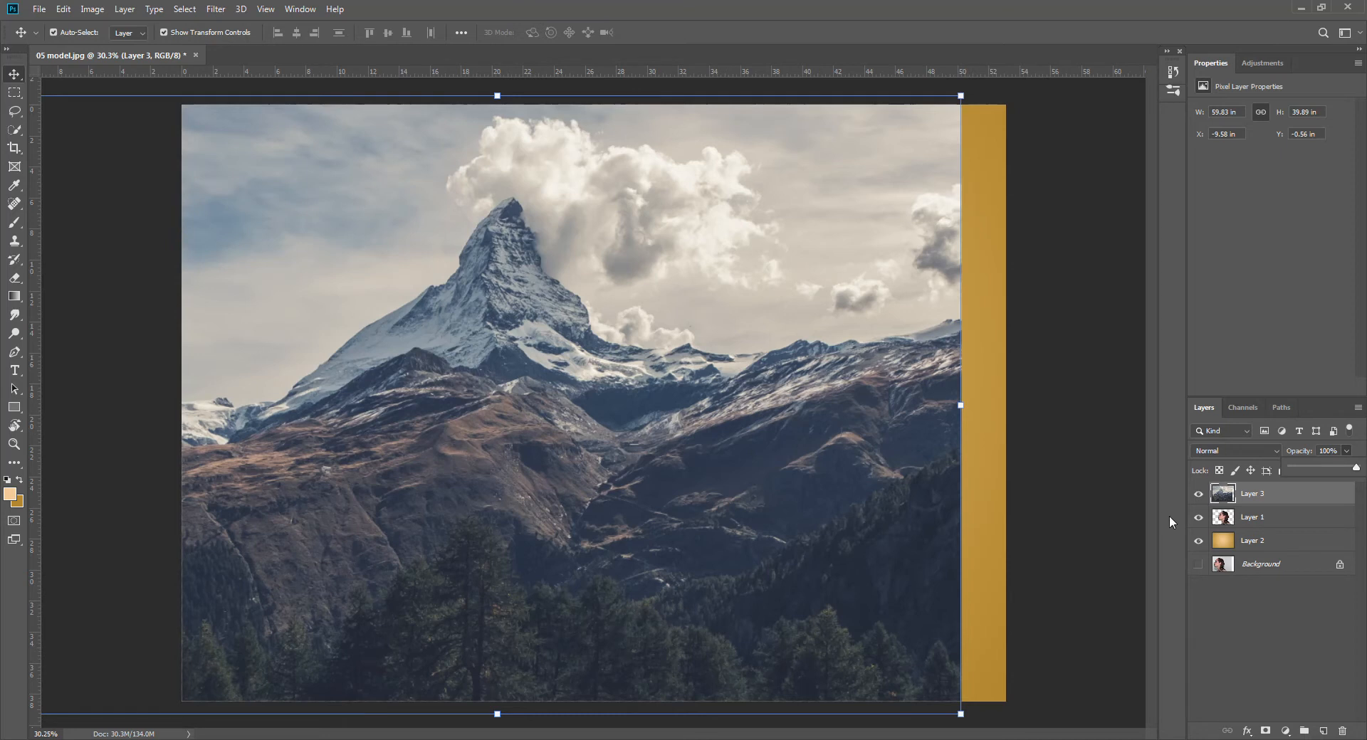
pyautogui.press('ctrl')
pyautogui.keyDown('ctrl'); pyautogui.click(1225, 525); pyautogui.keyUp('ctrl')
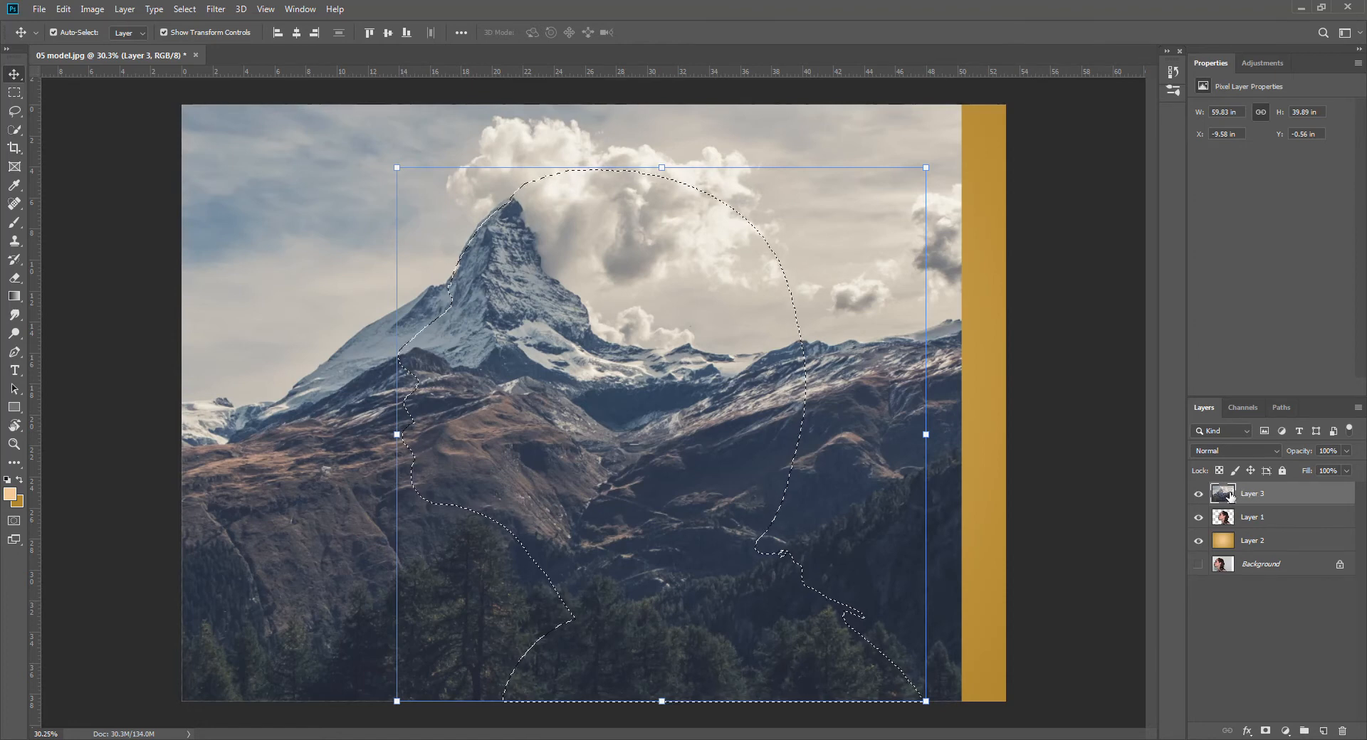
pyautogui.click(1267, 732)
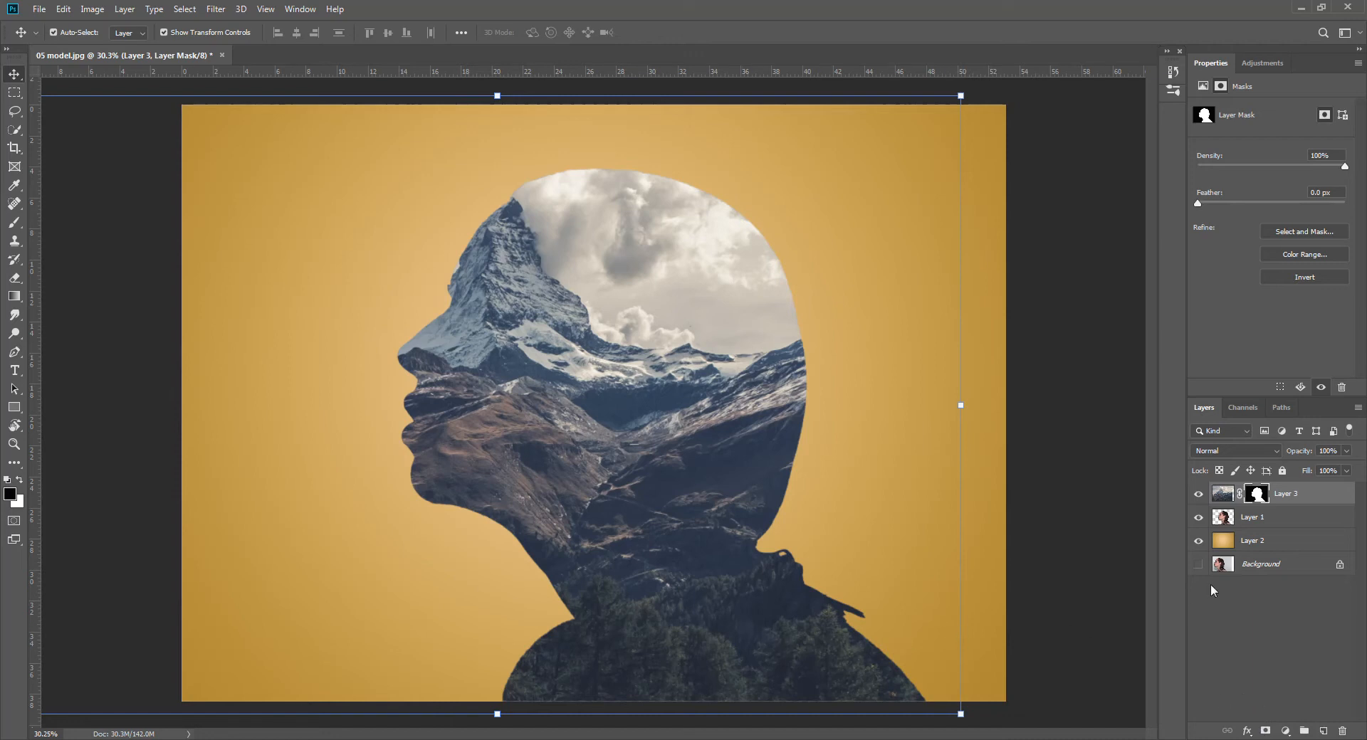
# Duplicate Layer 1 and move the copy above Layer 3
pyautogui.click(1223, 519)
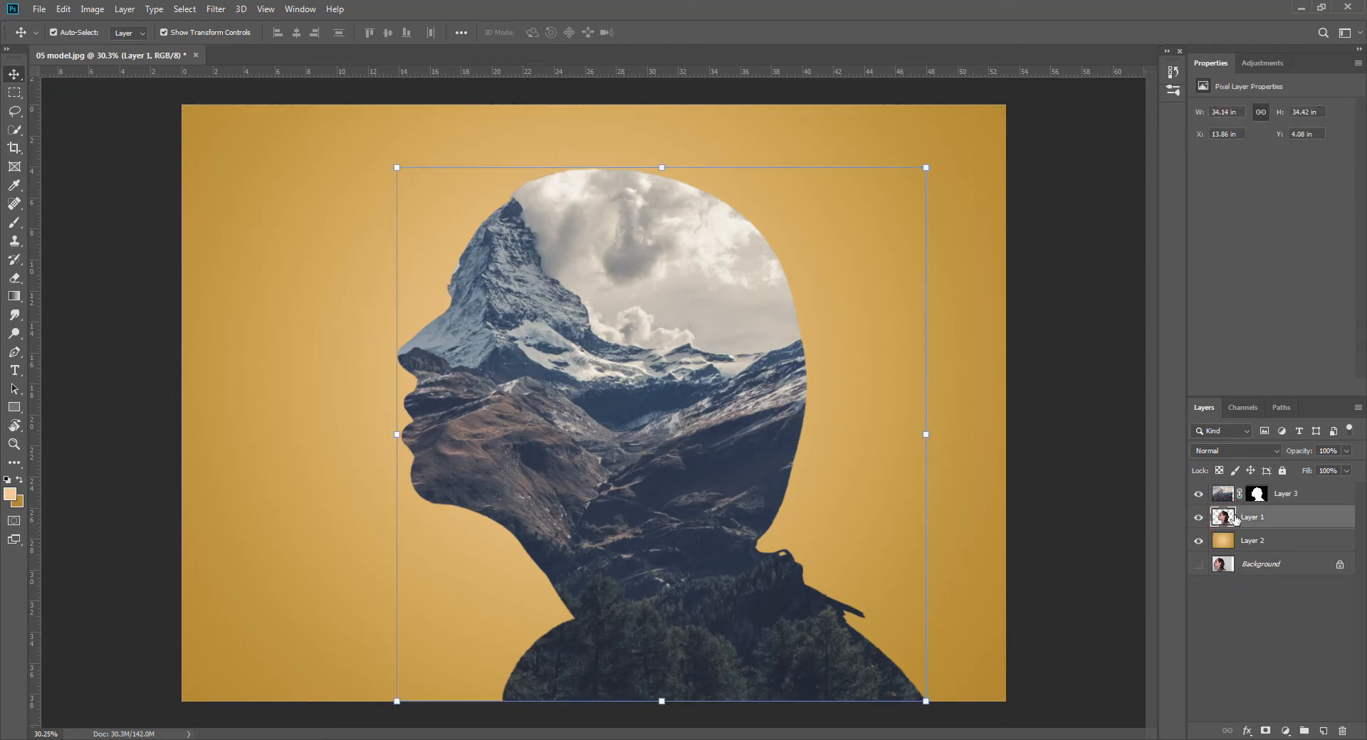
pyautogui.moveTo(1228, 518); pyautogui.dragTo(1324, 731)
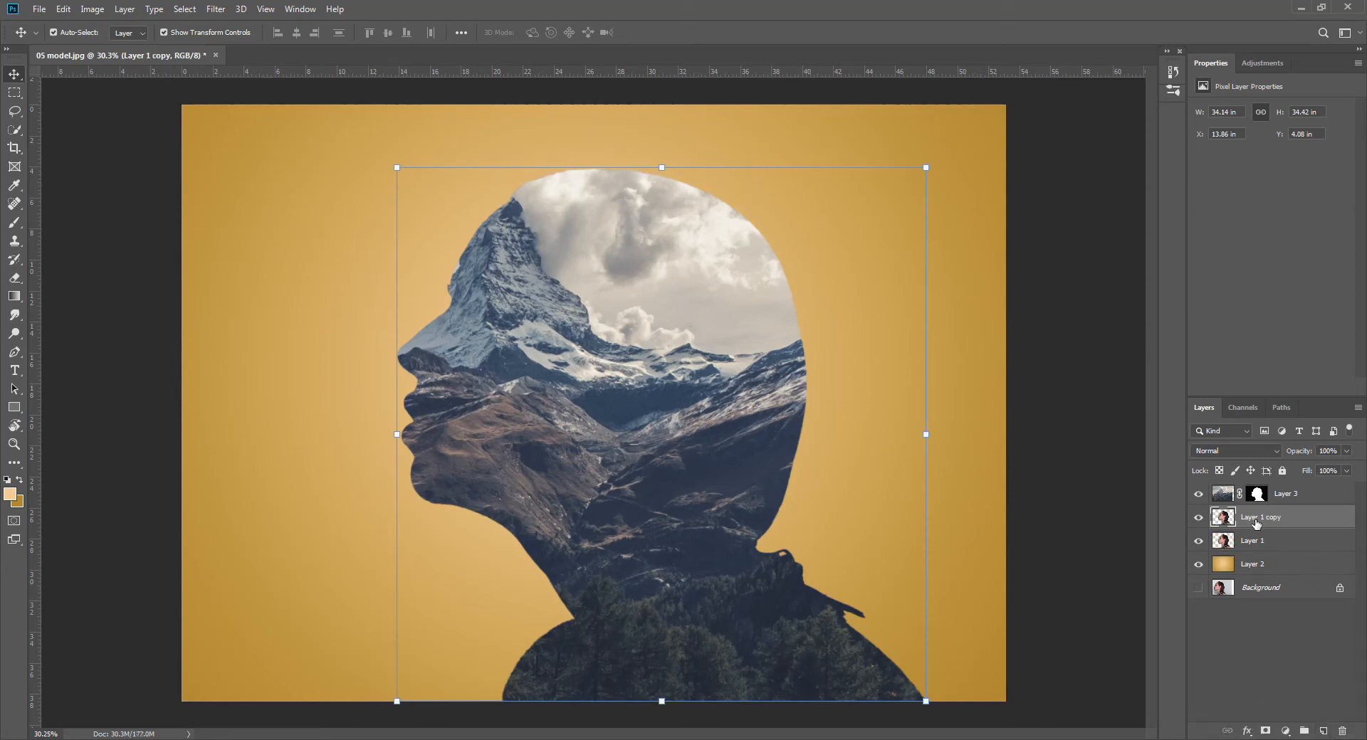
pyautogui.moveTo(1256, 523); pyautogui.dragTo(1251, 488)
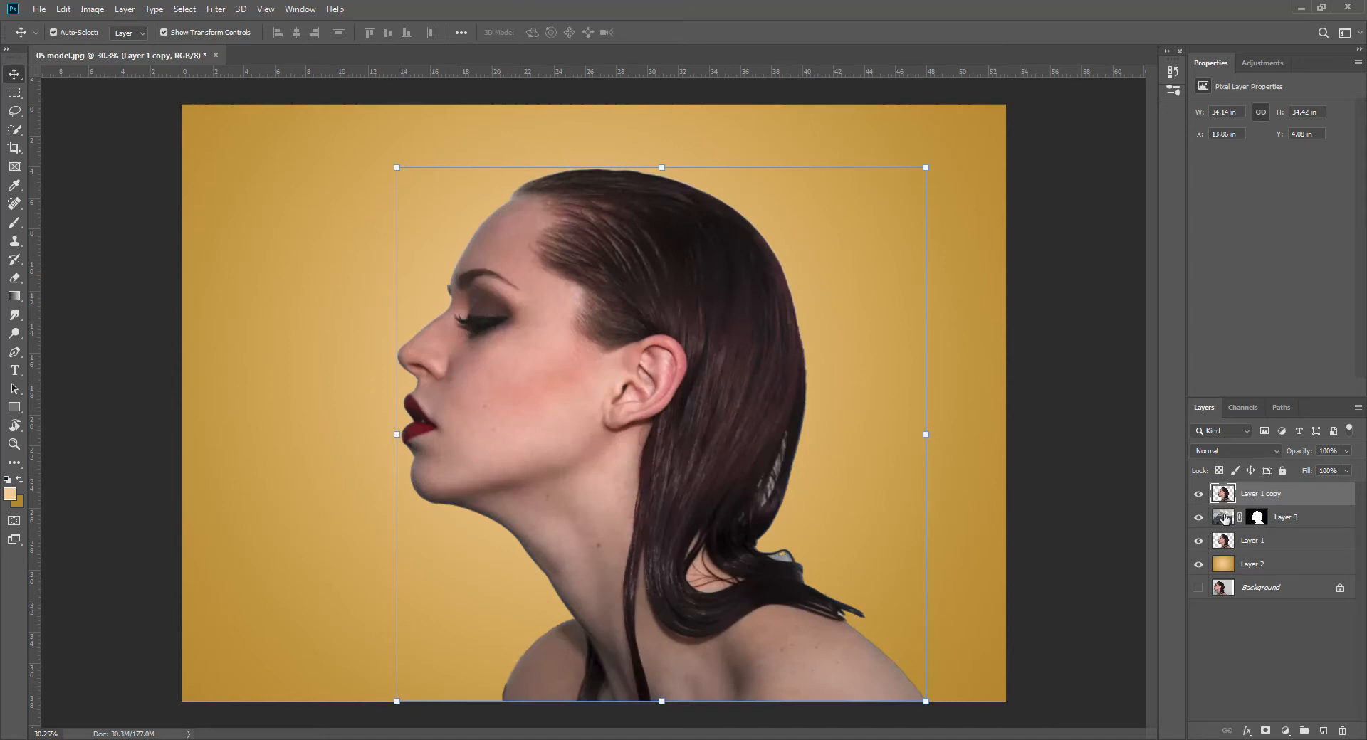
# Set Layer 1 copy to the Lighten blend mode at 50% opacity
pyautogui.click(1277, 451)
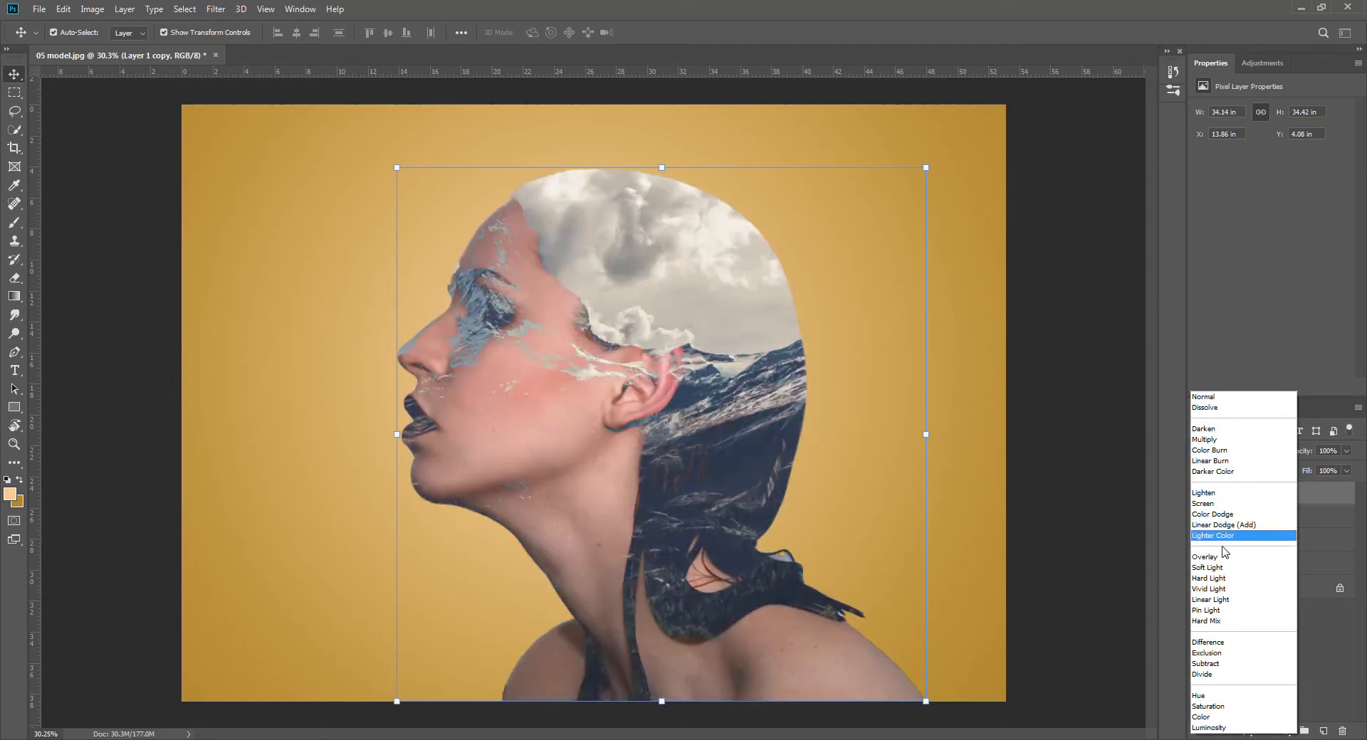
pyautogui.click(1224, 493)
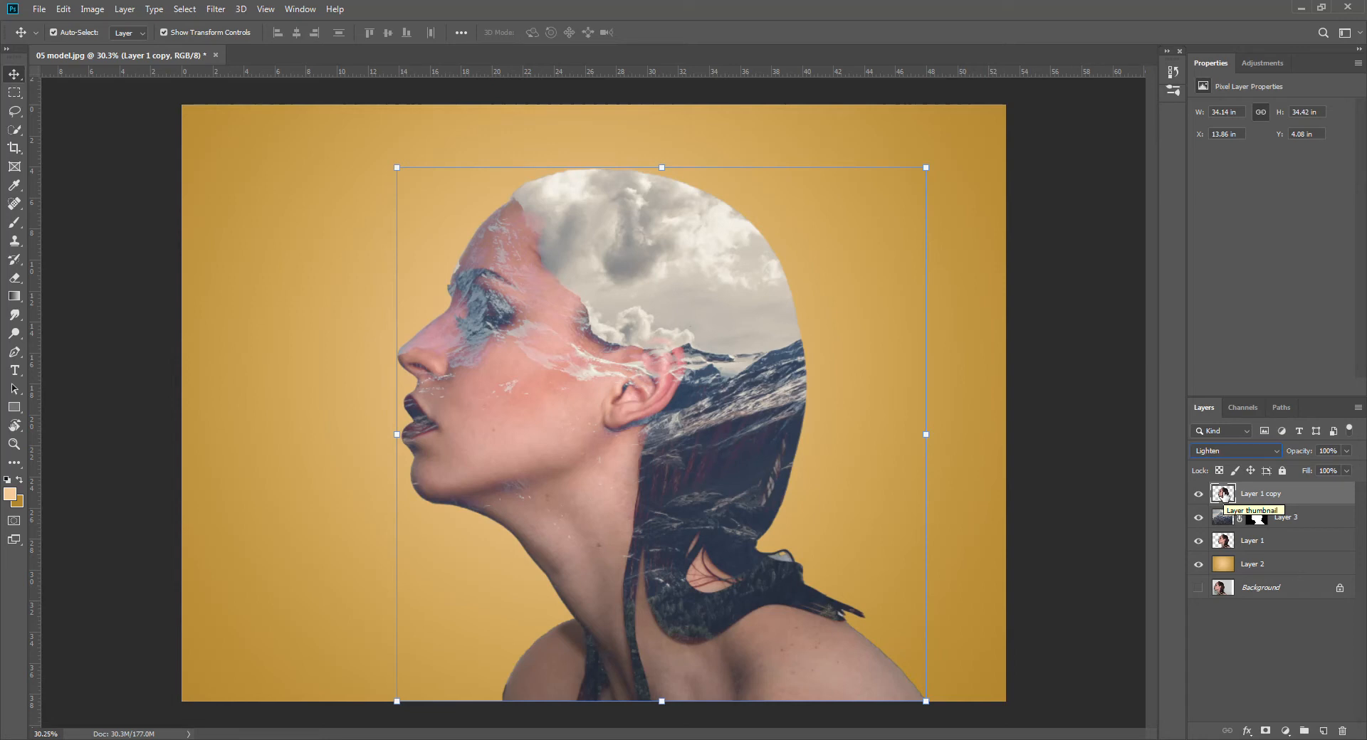
pyautogui.click(1346, 452)
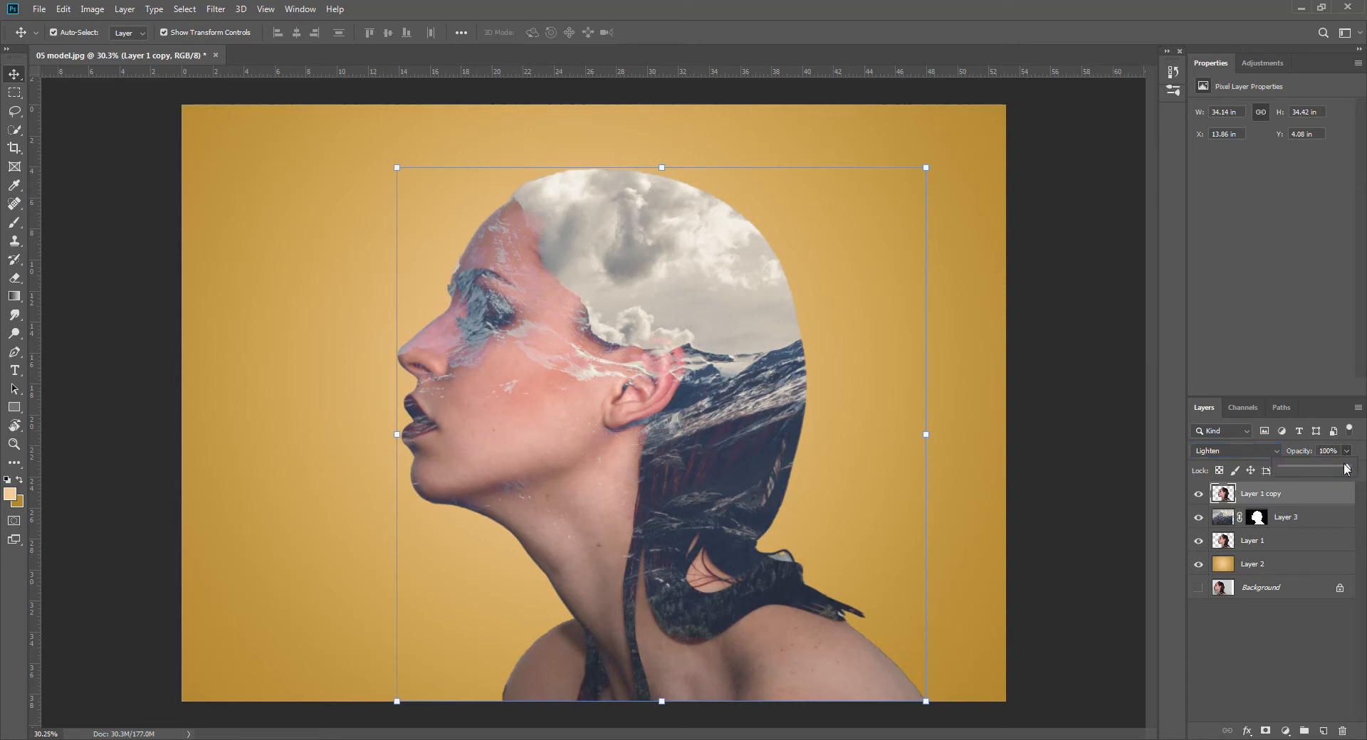
pyautogui.moveTo(1346, 470); pyautogui.dragTo(1315, 470)
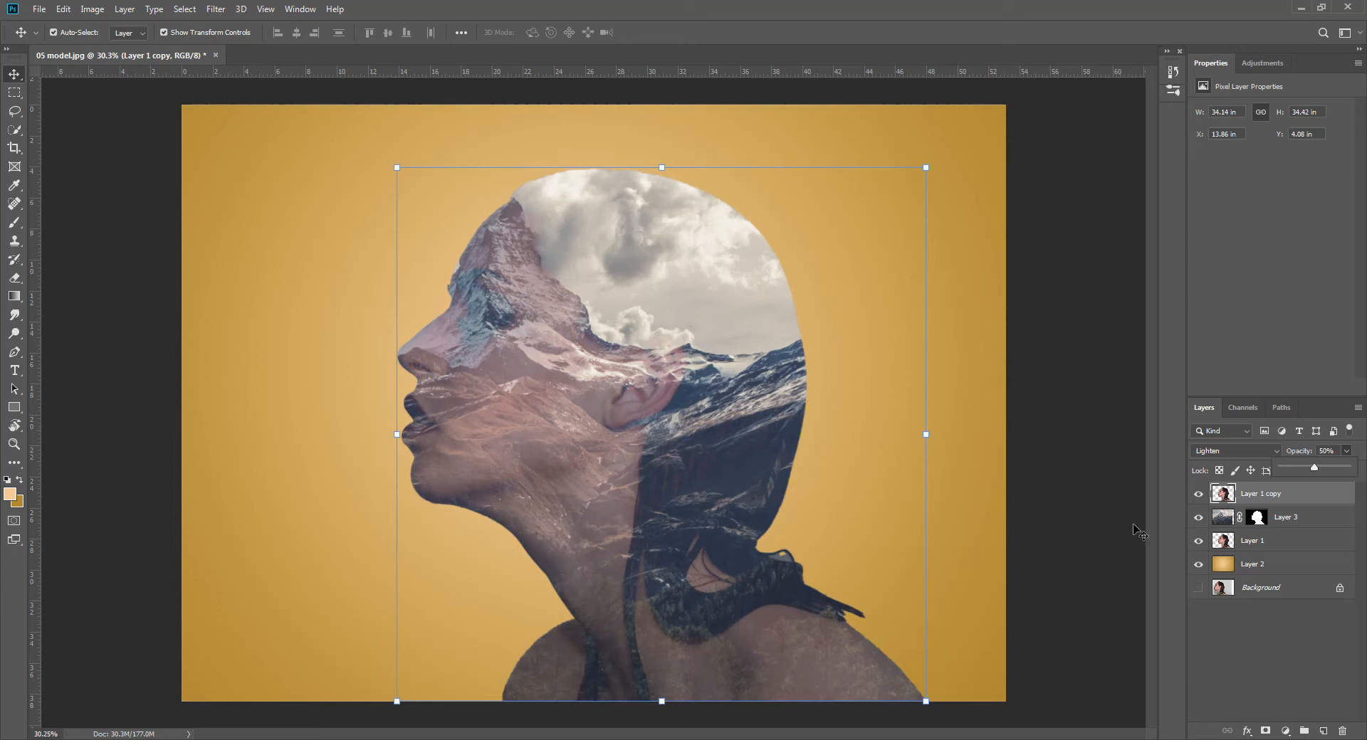
# Paint black on Layer 3's mask with a 400 px brush at 41% opacity to reveal the model's eyebrow and eye
pyautogui.click(1257, 522)
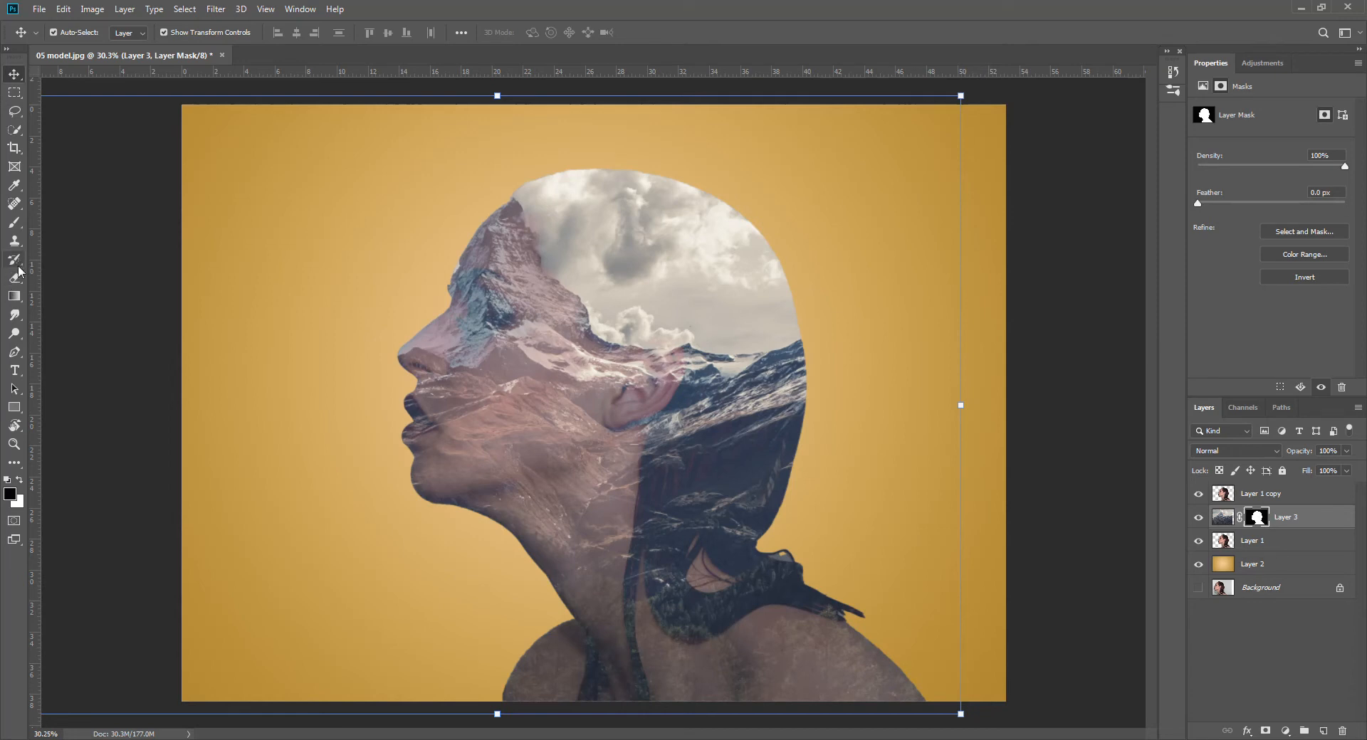
pyautogui.click(14, 223)
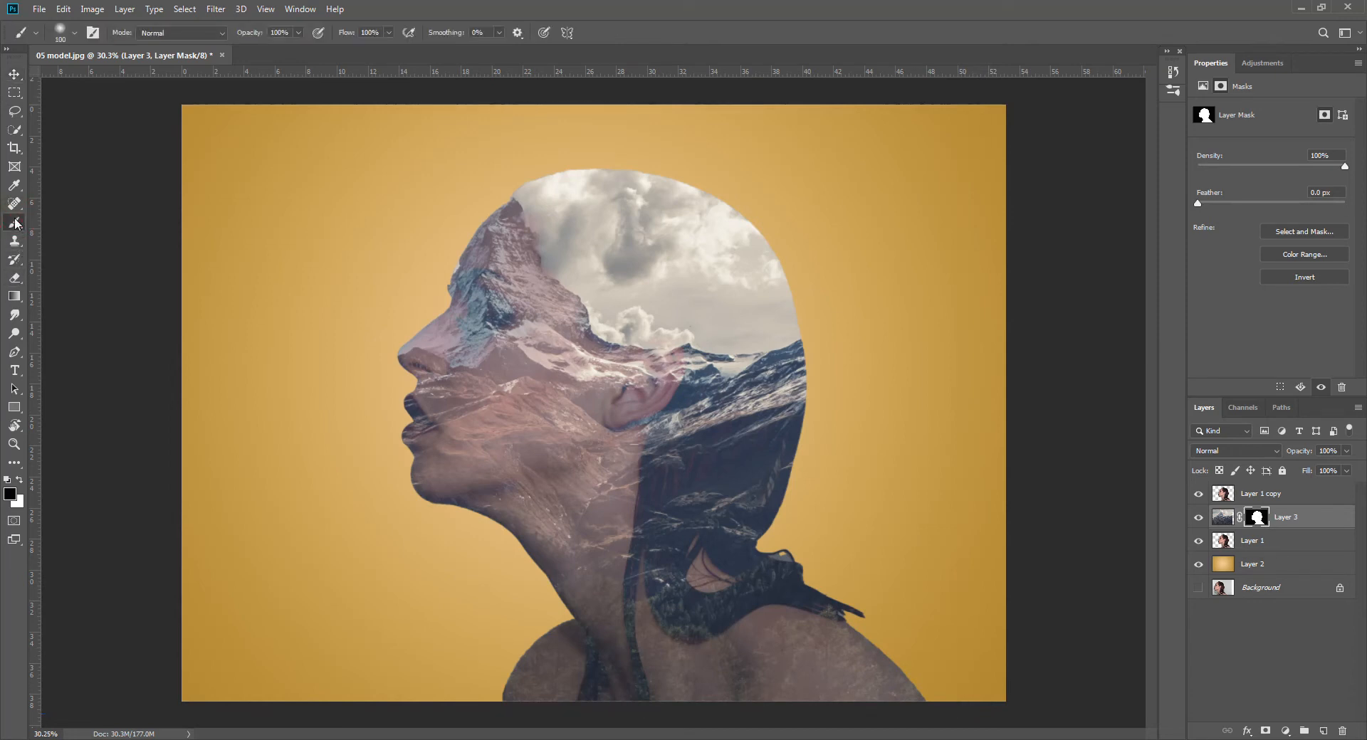
pyautogui.click(298, 33)
pyautogui.moveTo(301, 48); pyautogui.dragTo(280, 53)
pyautogui.press(']')
pyautogui.press(']')
pyautogui.press(']')
pyautogui.press(']')
pyautogui.press(']')
pyautogui.press(']')
pyautogui.press(']')
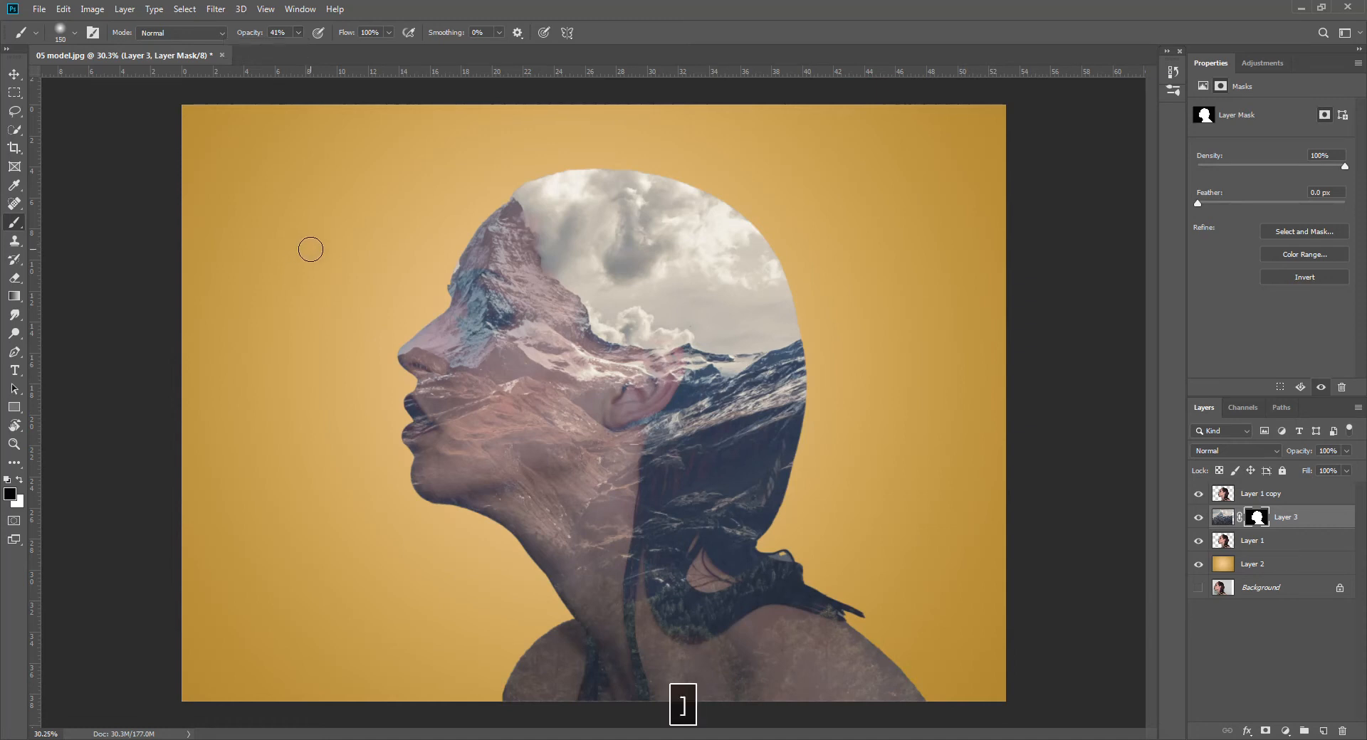
pyautogui.click(455, 304)
pyautogui.click(451, 296)
pyautogui.click(443, 280)
pyautogui.click(467, 308)
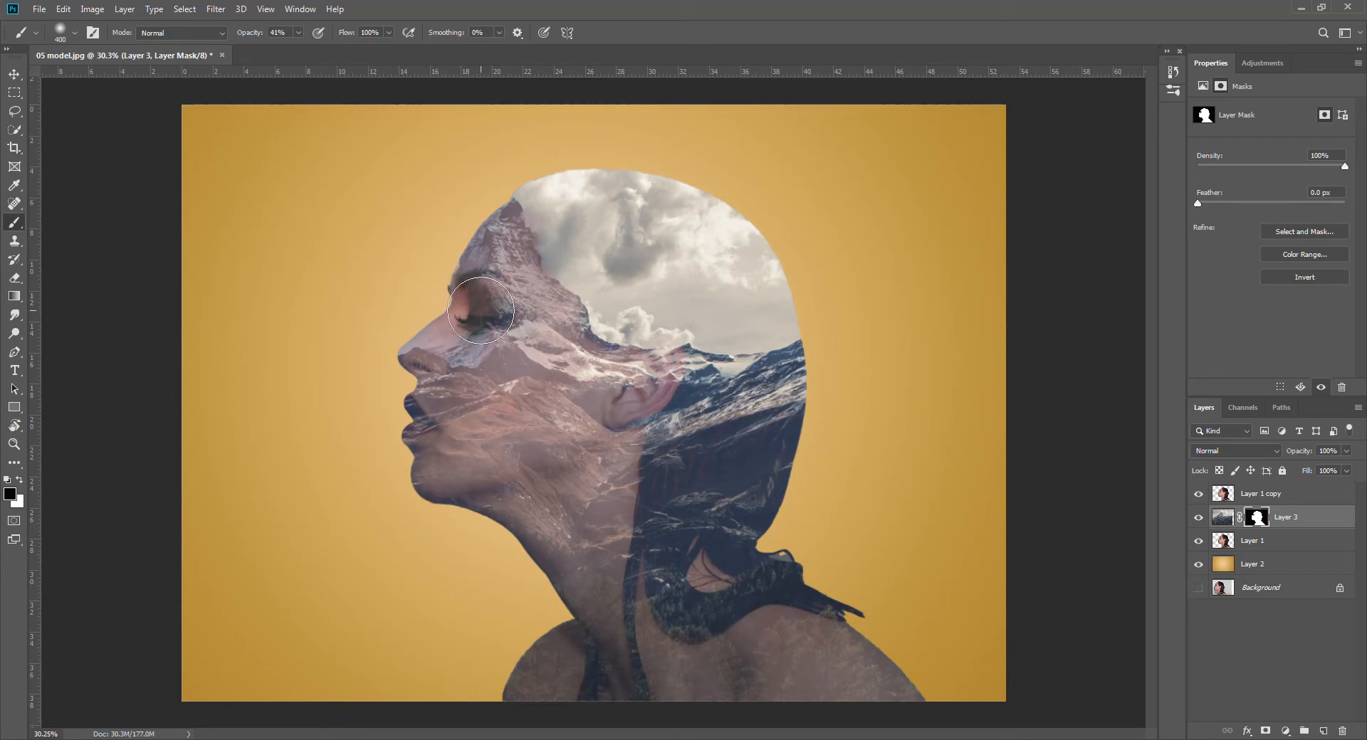
pyautogui.click(482, 309)
pyautogui.click(487, 328)
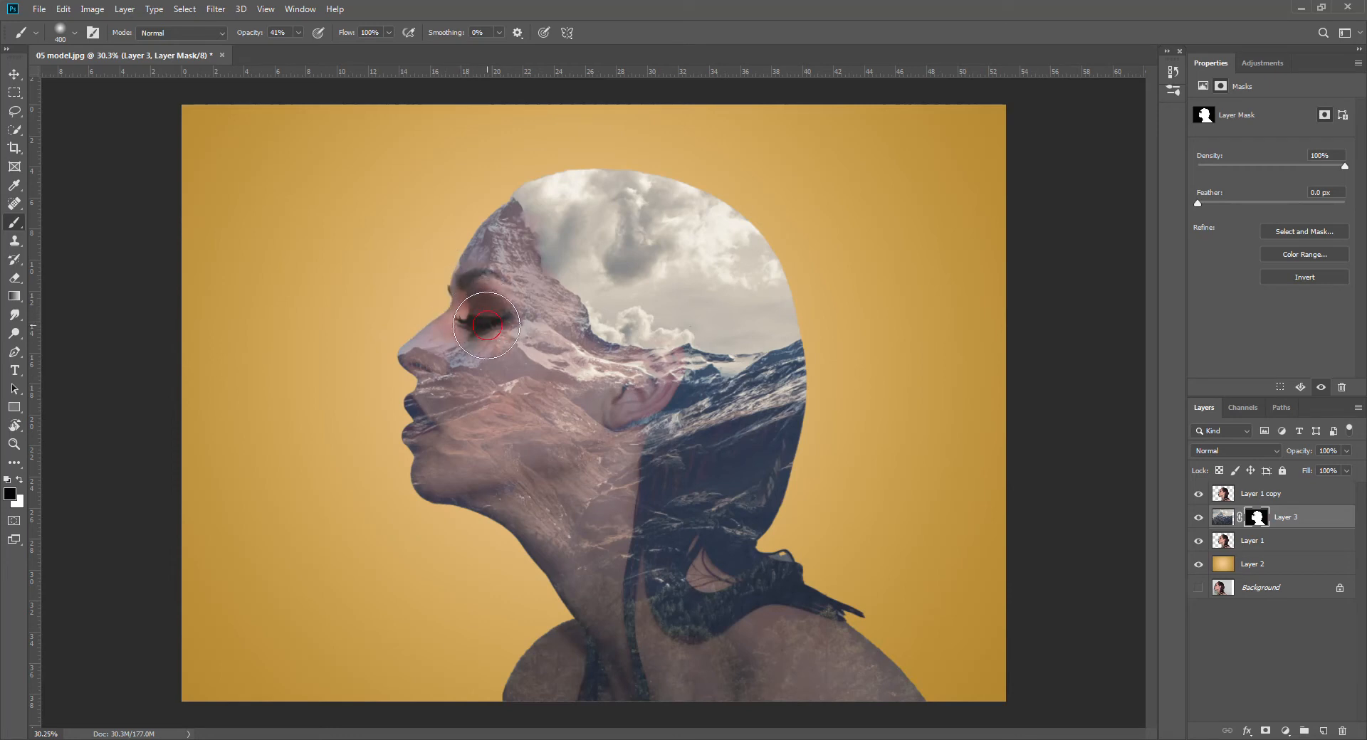
pyautogui.click(472, 343)
# Paint the mask along the profile to bring back the model's nose, lips and chin
pyautogui.click(415, 352)
pyautogui.click(400, 353)
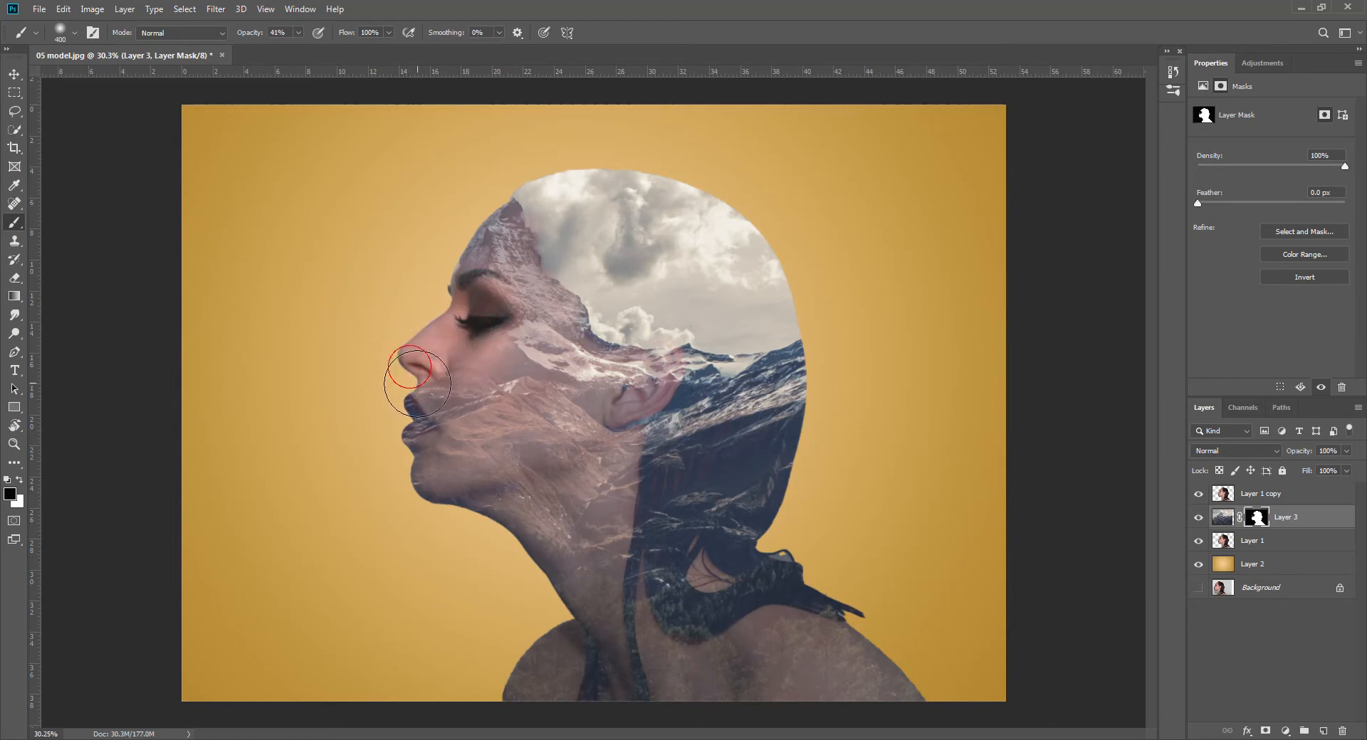
pyautogui.click(419, 409)
pyautogui.click(425, 431)
pyautogui.click(432, 457)
pyautogui.click(441, 483)
pyautogui.click(462, 505)
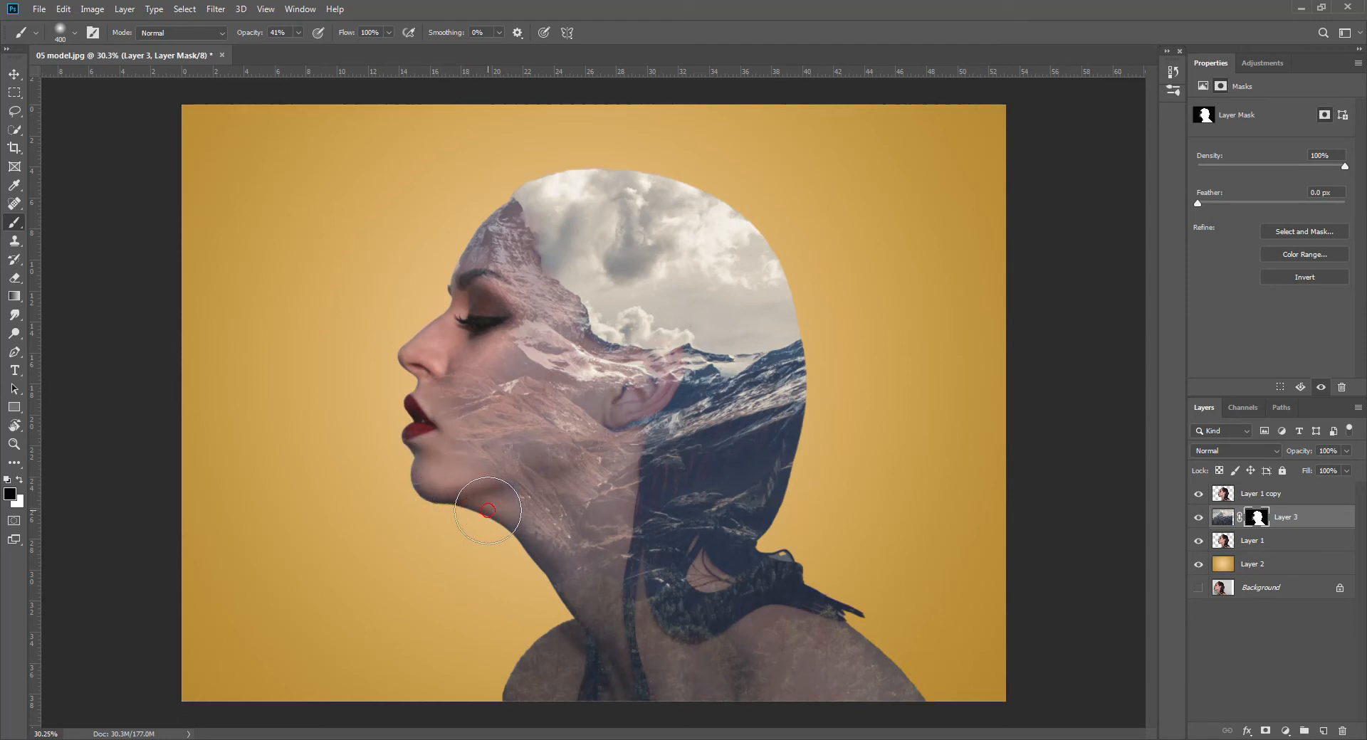
pyautogui.moveTo(455, 464)
pyautogui.mouseDown()
pyautogui.moveTo(430, 435)
pyautogui.moveTo(435, 407)
pyautogui.moveTo(484, 321)
pyautogui.mouseUp()
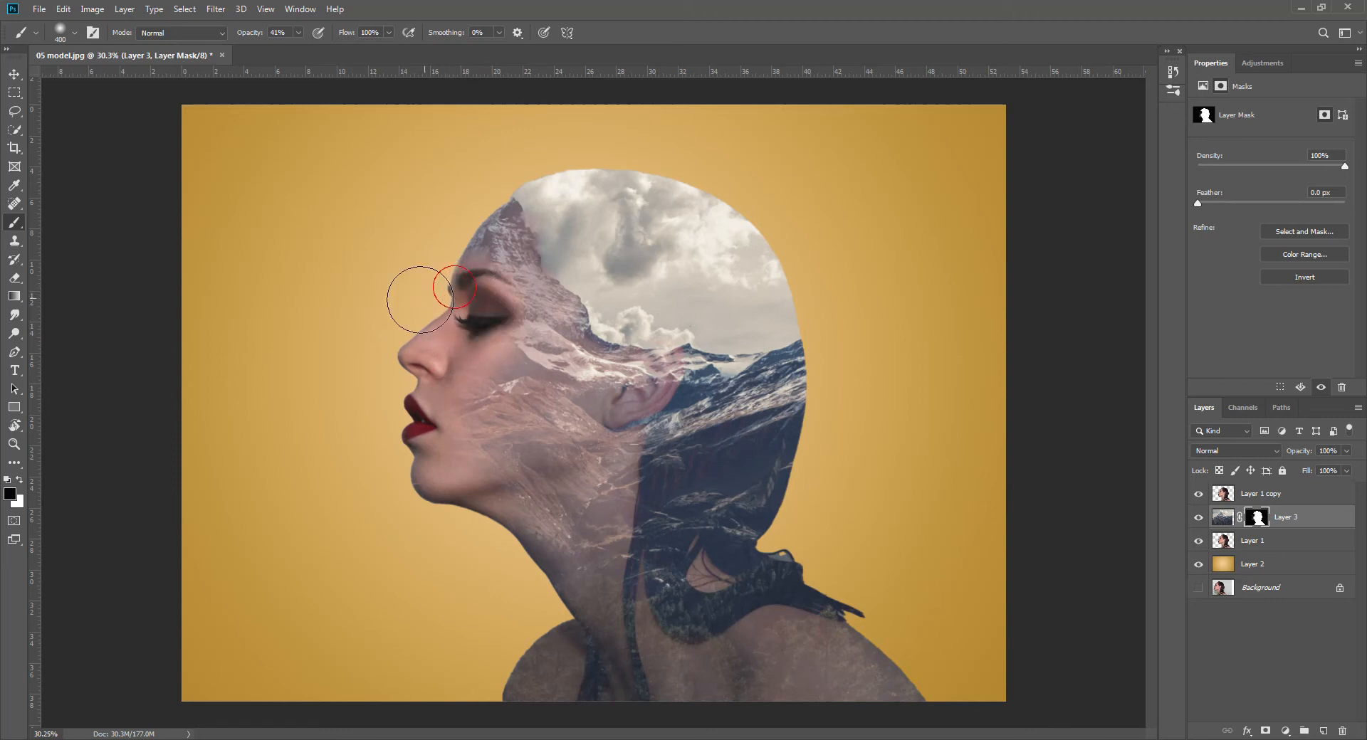
# Paint black on Layer 3's mask with a 1000 px brush to soften the mountain blend along the nose, lips and chin
pyautogui.press(']')
pyautogui.press(']')
pyautogui.press(']')
pyautogui.press(']')
pyautogui.press(']')
pyautogui.press(']')
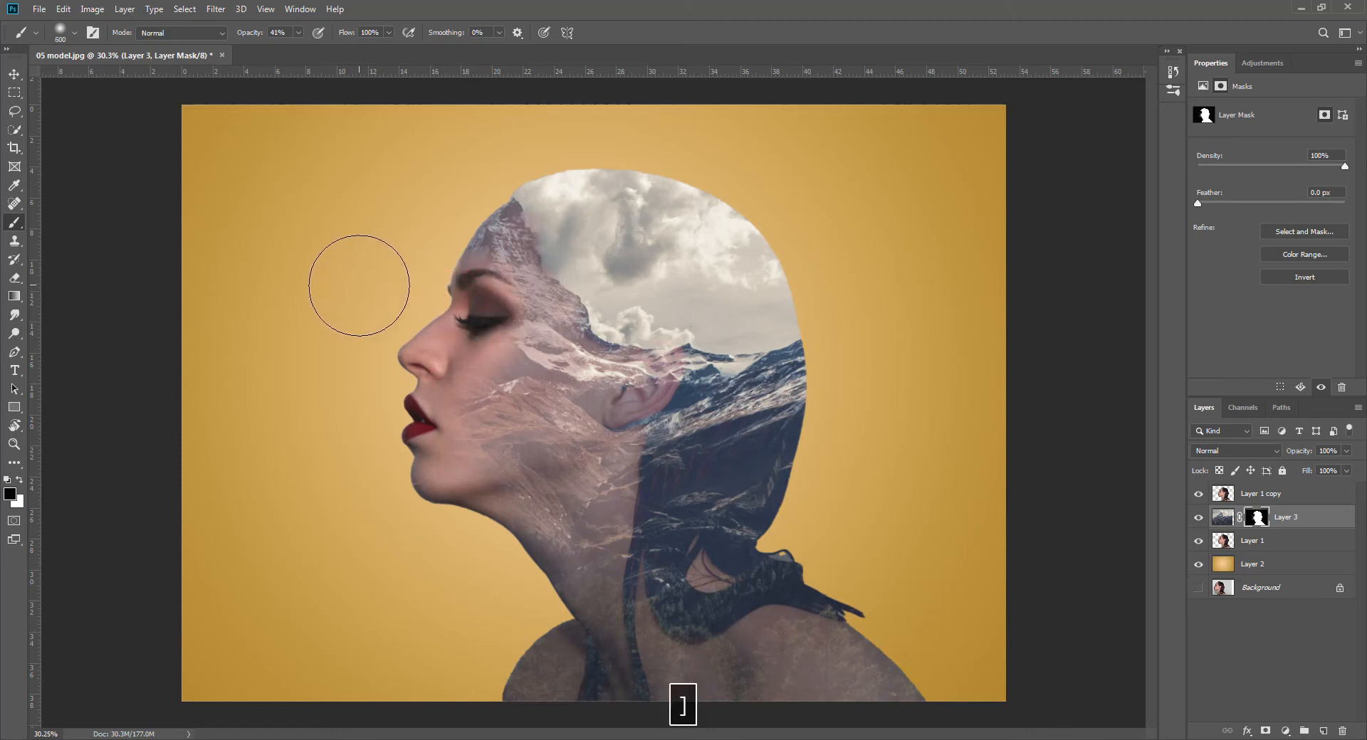
pyautogui.click(442, 345)
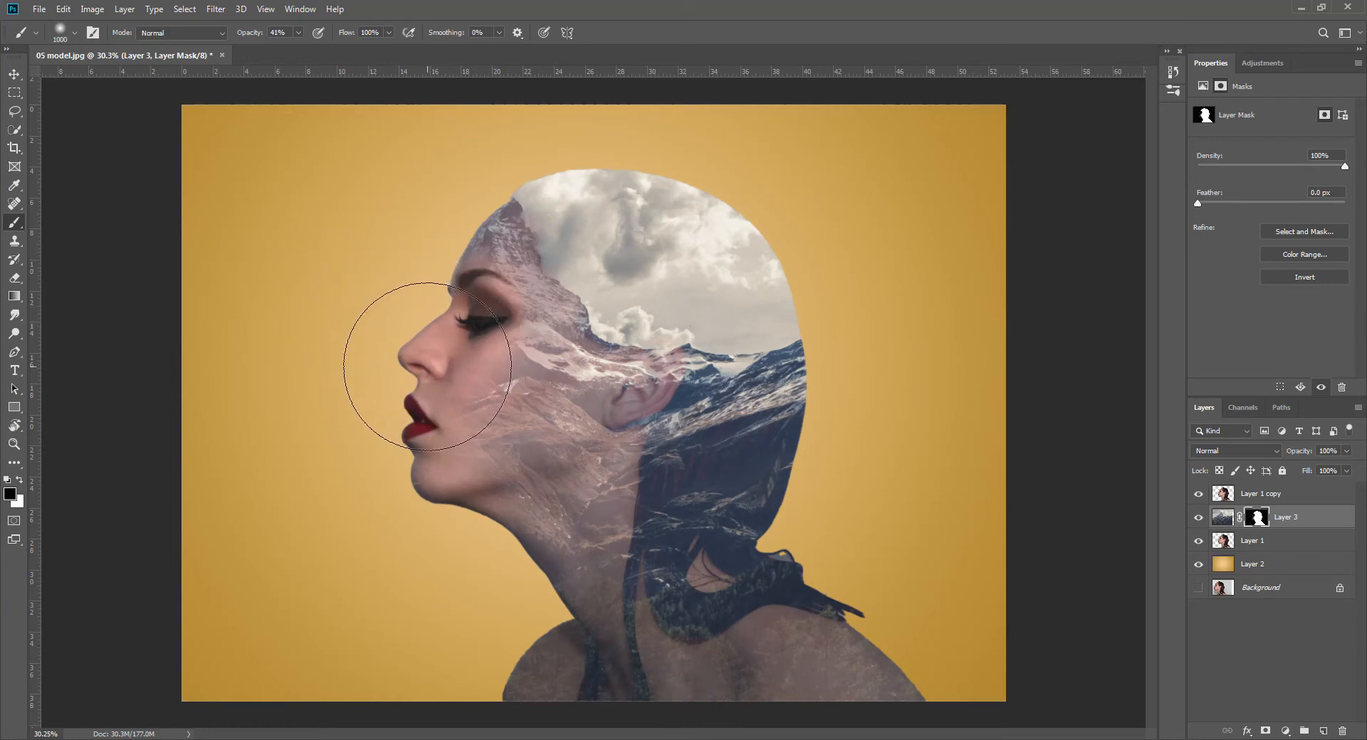
pyautogui.click(427, 367)
pyautogui.click(402, 398)
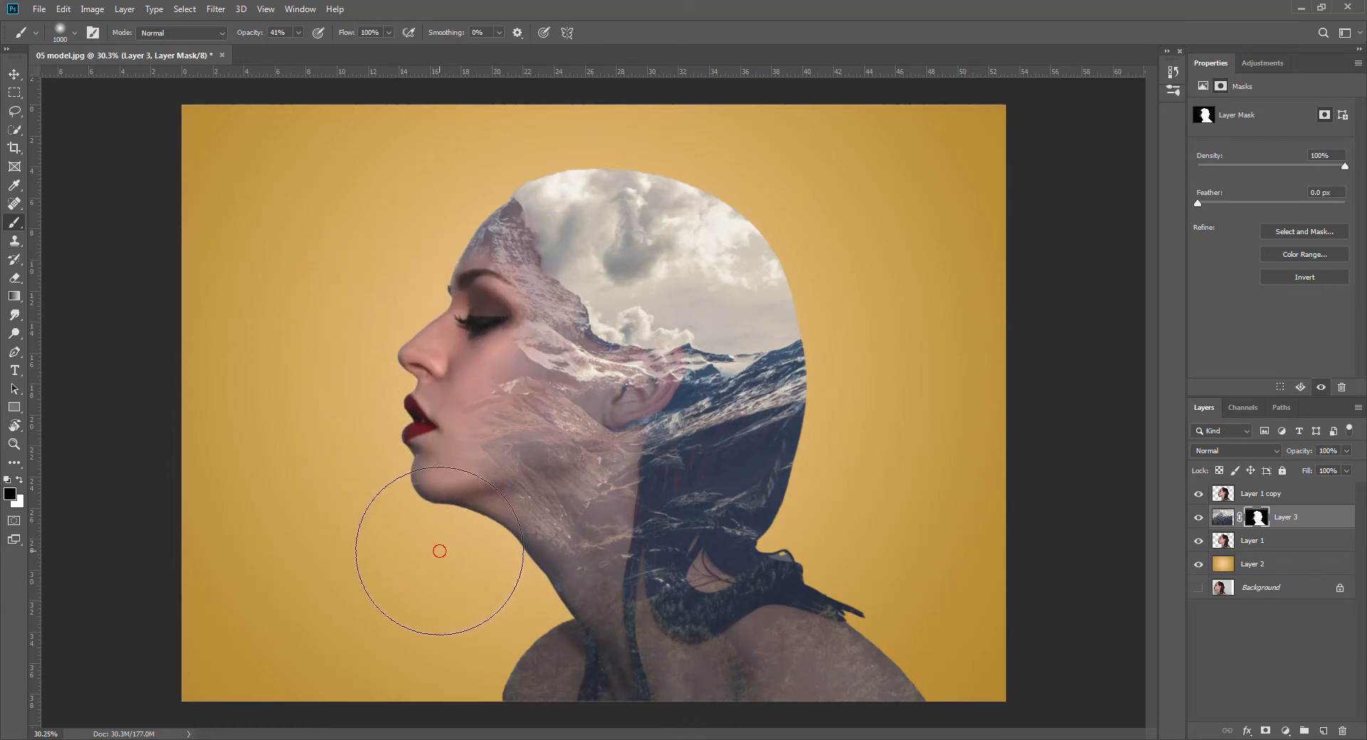
pyautogui.click(394, 477)
pyautogui.click(396, 296)
# Add a layer mask to Layer 1 copy and paint black over the shoulders, neck, hair and ear with the 1000 px brush
pyautogui.click(1253, 496)
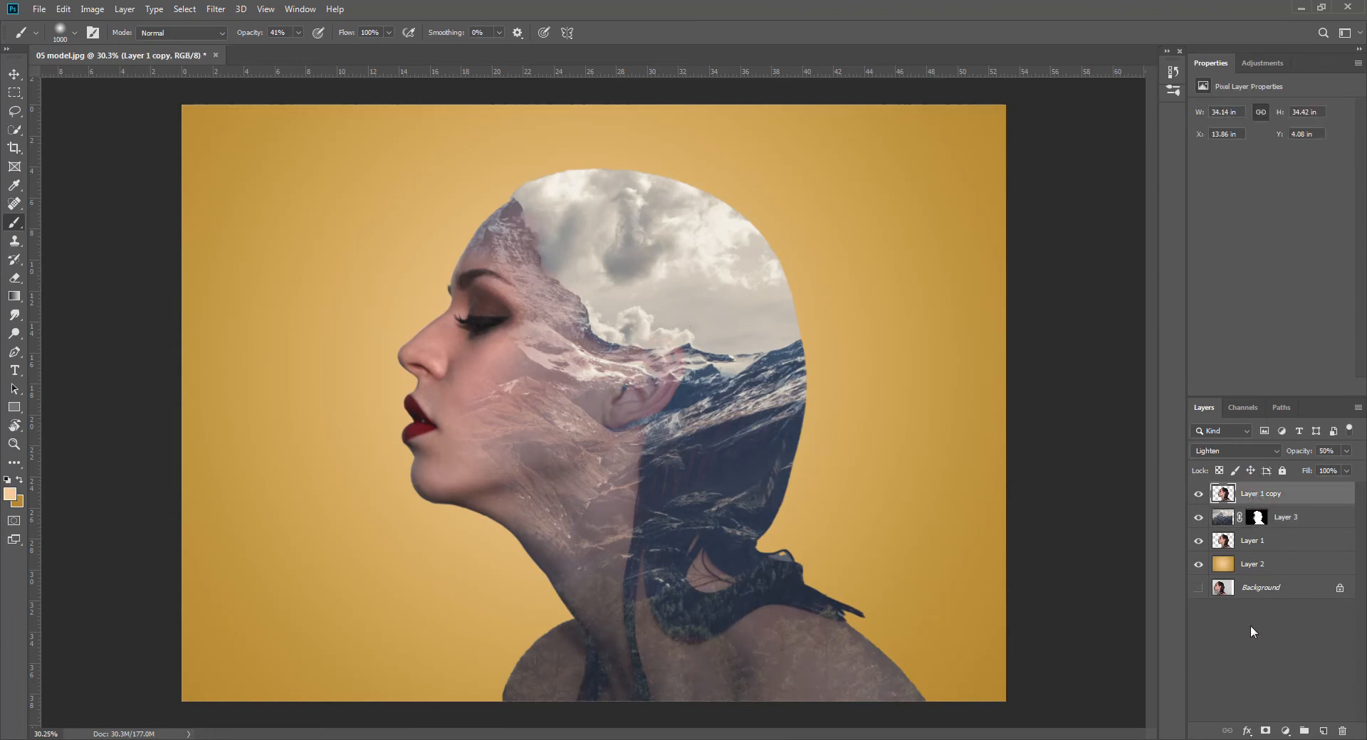
pyautogui.click(1266, 732)
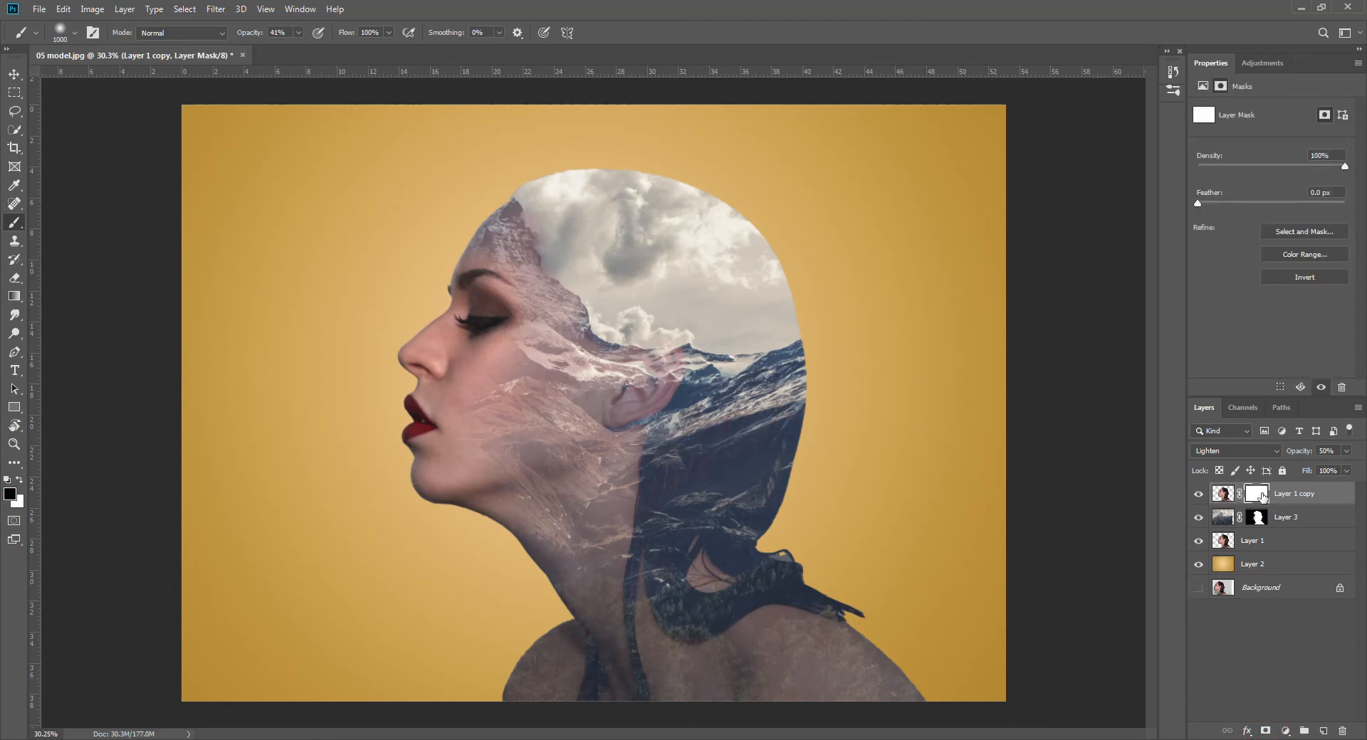
pyautogui.click(736, 579)
pyautogui.moveTo(753, 612); pyautogui.dragTo(854, 701)
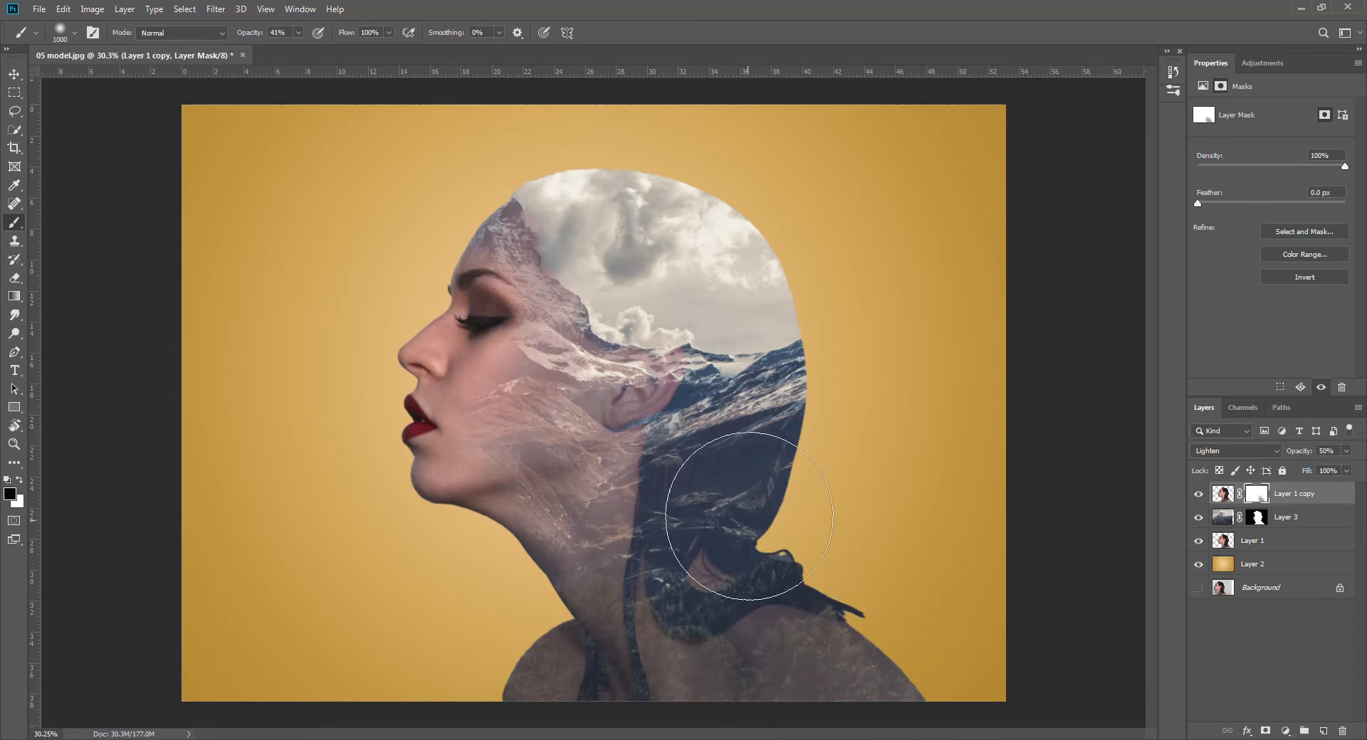
pyautogui.moveTo(724, 444)
pyautogui.mouseDown()
pyautogui.moveTo(662, 406)
pyautogui.moveTo(701, 441)
pyautogui.moveTo(775, 418)
pyautogui.moveTo(641, 541)
pyautogui.moveTo(610, 655)
pyautogui.moveTo(769, 689)
pyautogui.moveTo(864, 684)
pyautogui.moveTo(1007, 549)
pyautogui.mouseUp()
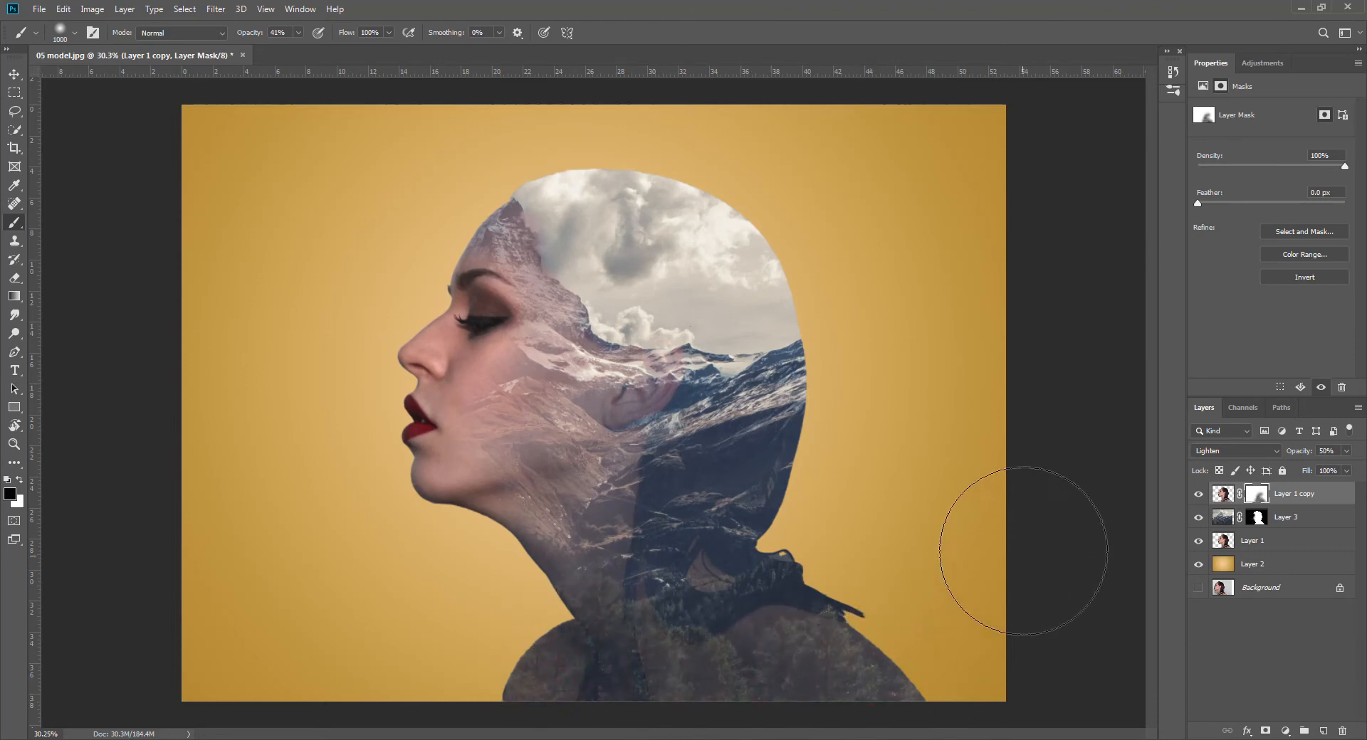
pyautogui.click(630, 431)
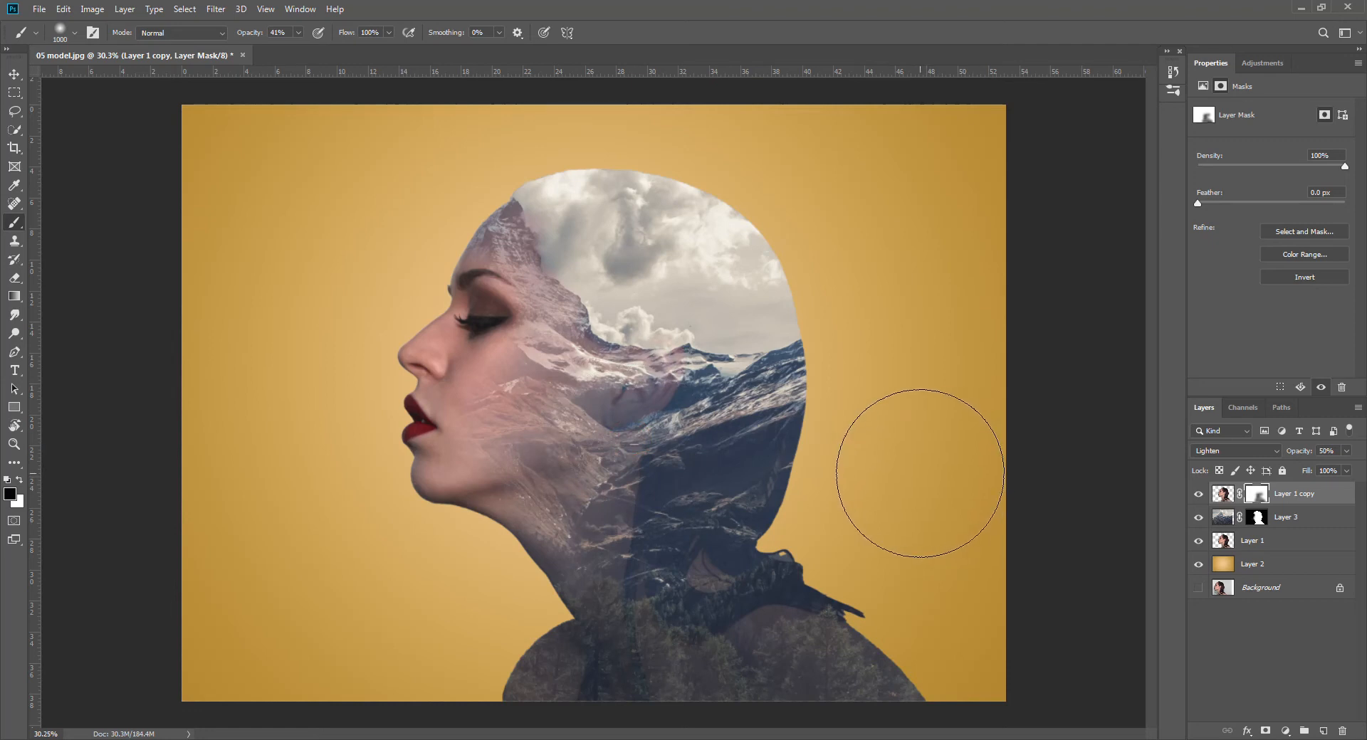
# Duplicate Layer 3 and move the copy above Layer 1 copy
pyautogui.click(1222, 518)
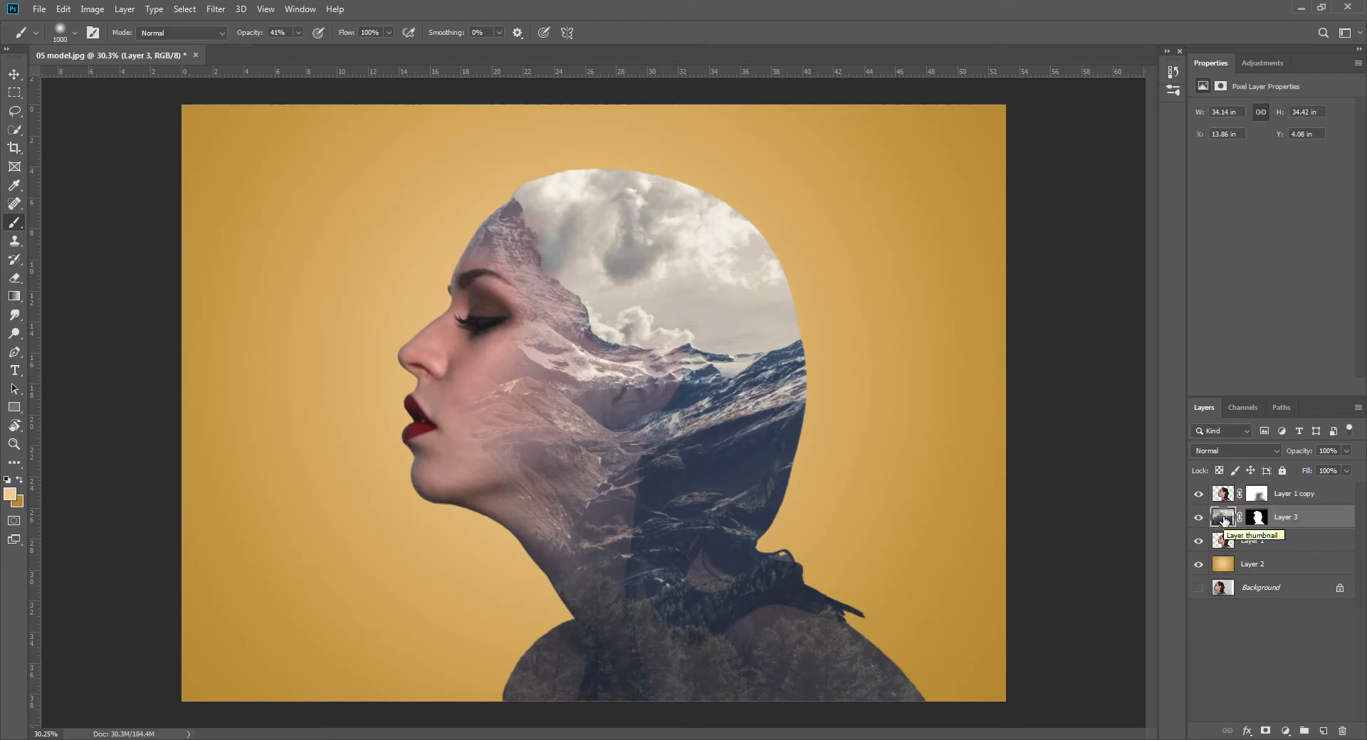
pyautogui.hotkey('ctrl', 'j')
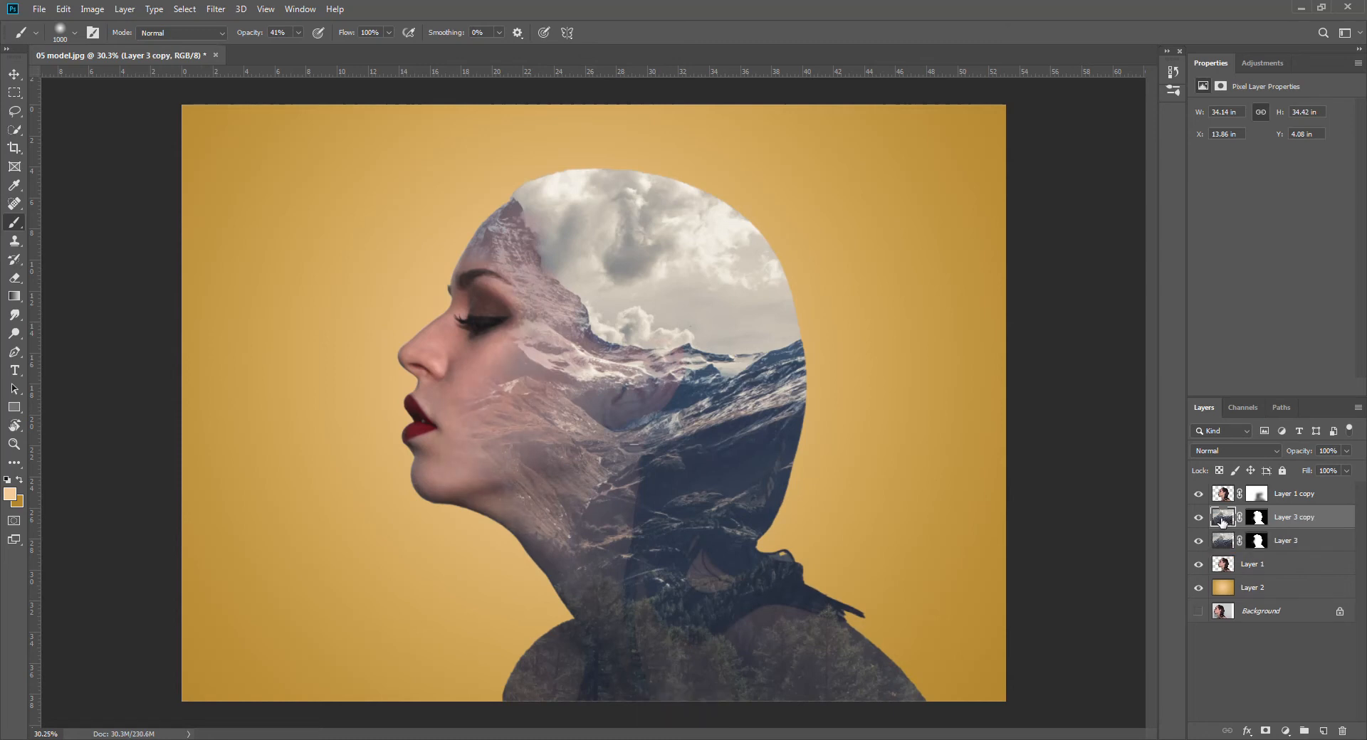
pyautogui.moveTo(1222, 522); pyautogui.dragTo(1222, 491)
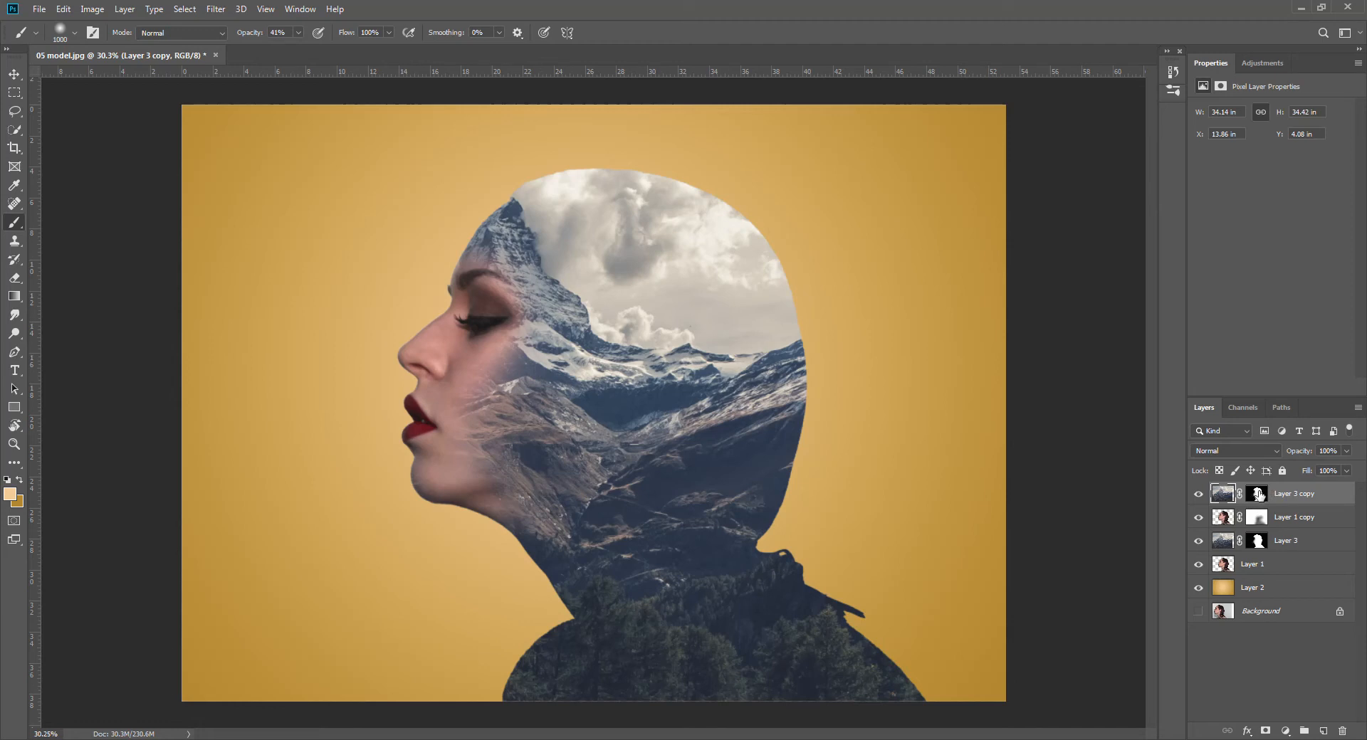
# Paint white on Layer 3 copy's mask with a 400 px brush at 41% opacity to reveal clouds above the forehead's mountain peak
pyautogui.click(1256, 494)
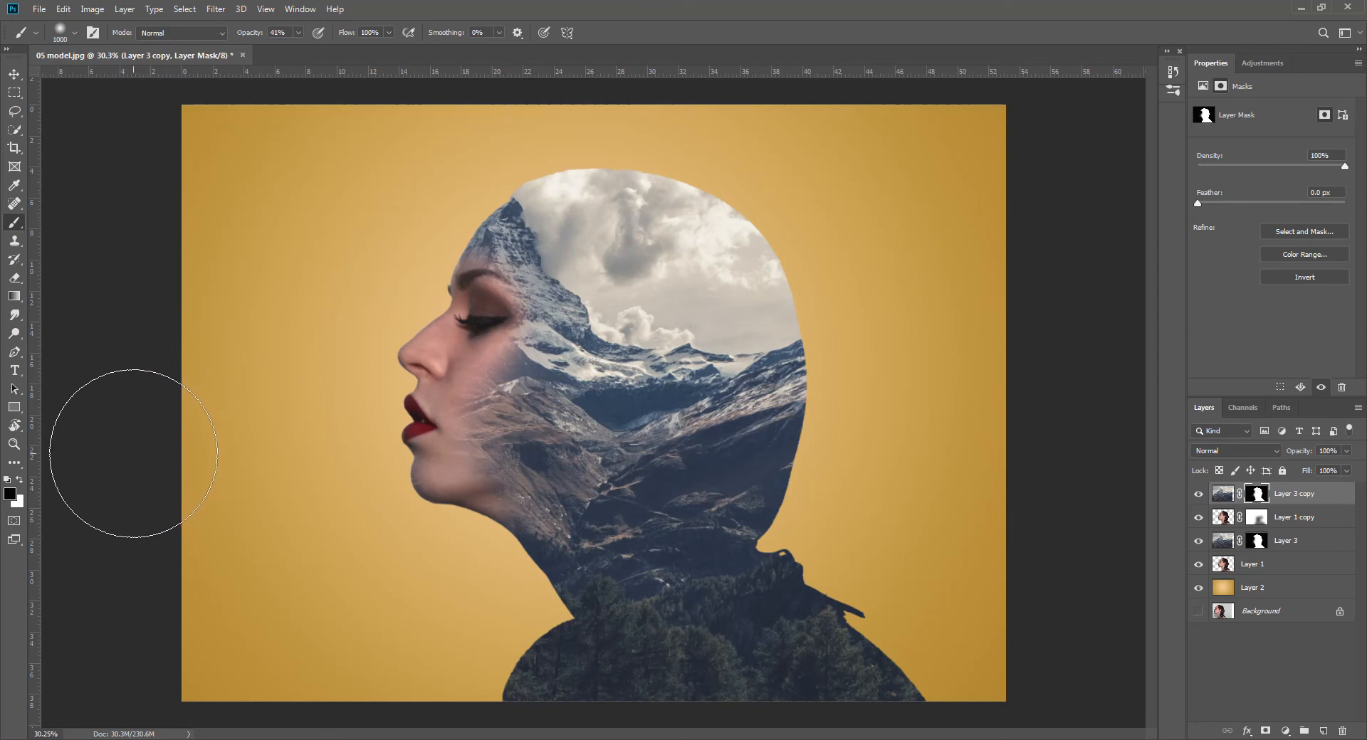
pyautogui.click(19, 479)
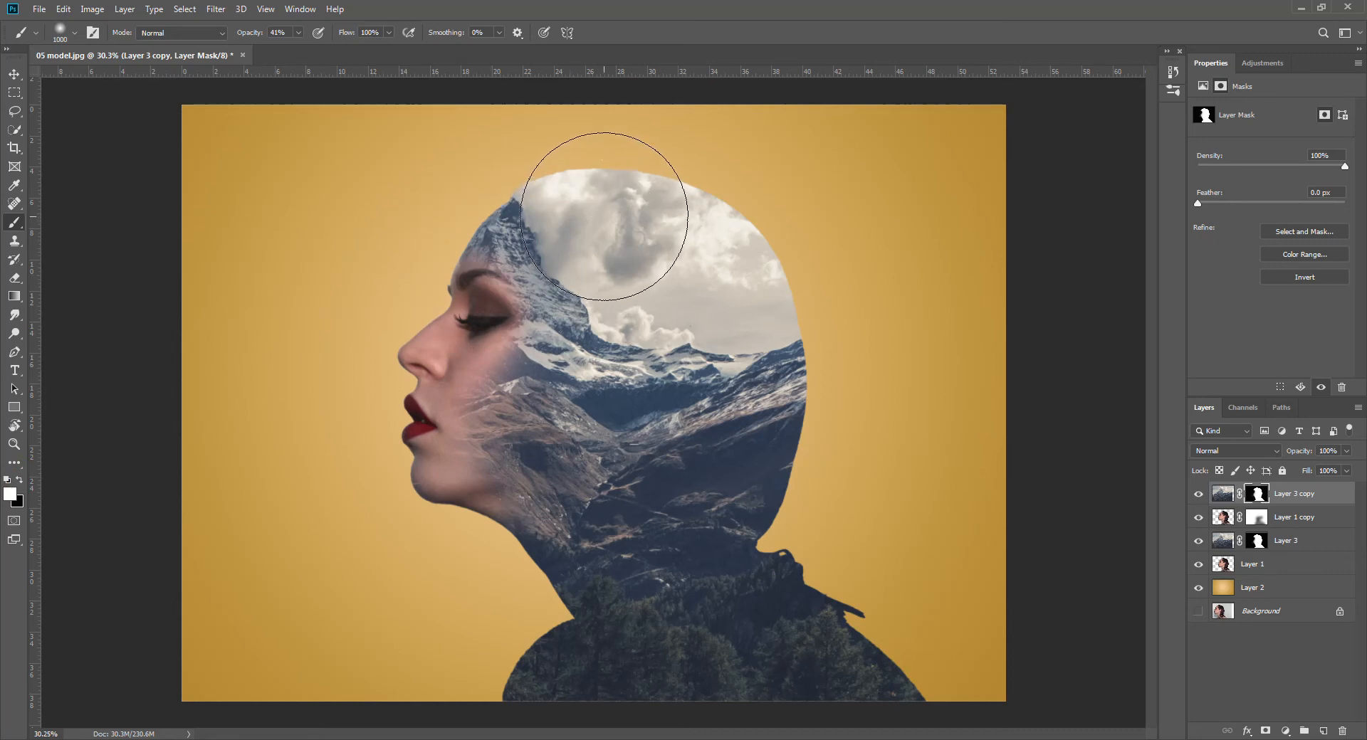
pyautogui.press('[')
pyautogui.press('[')
pyautogui.press('[')
pyautogui.press('[')
pyautogui.press('[')
pyautogui.press('[')
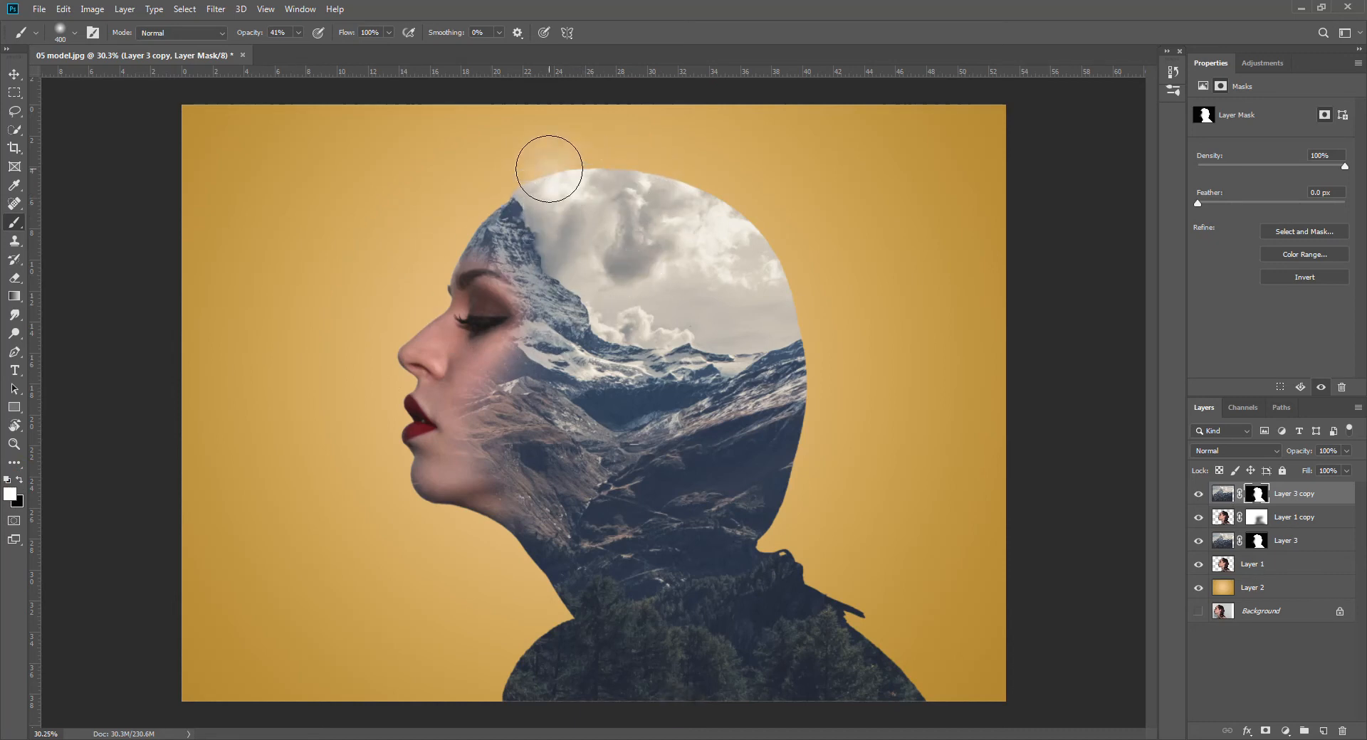
pyautogui.click(536, 171)
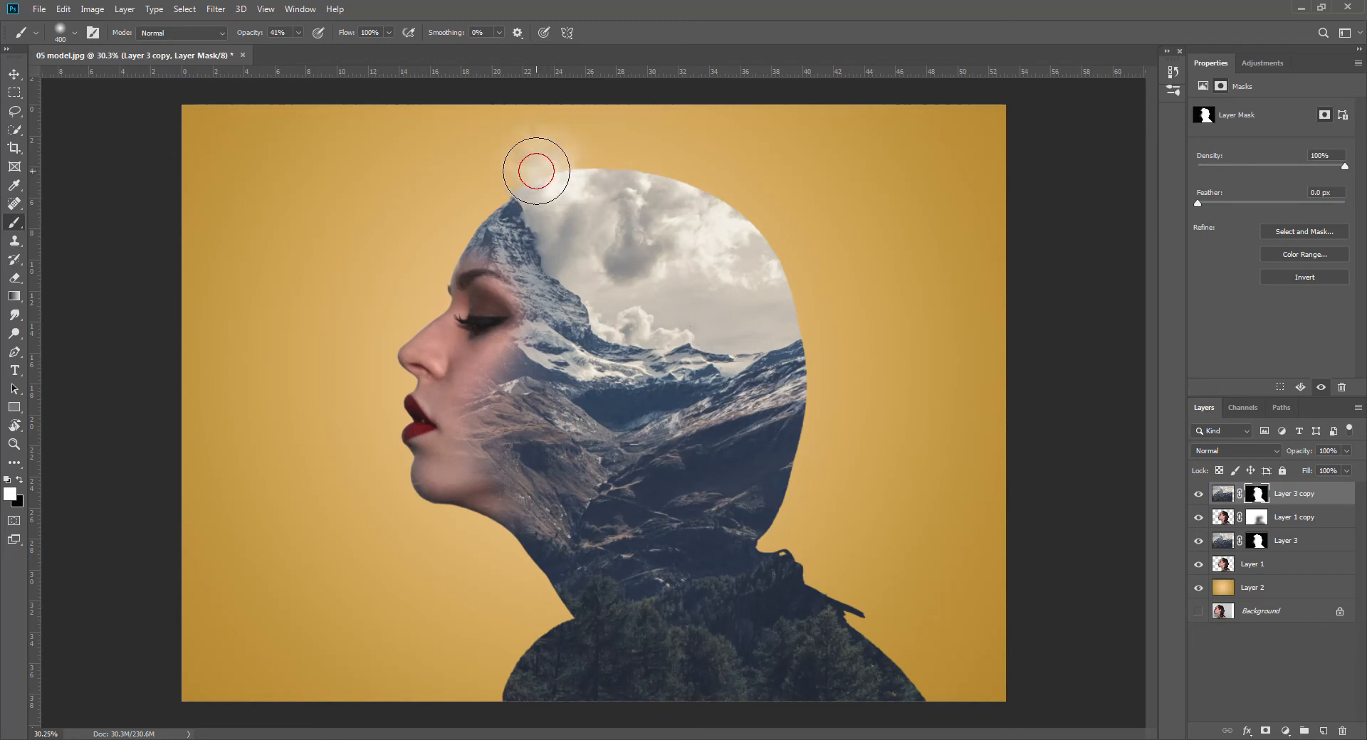
pyautogui.click(525, 158)
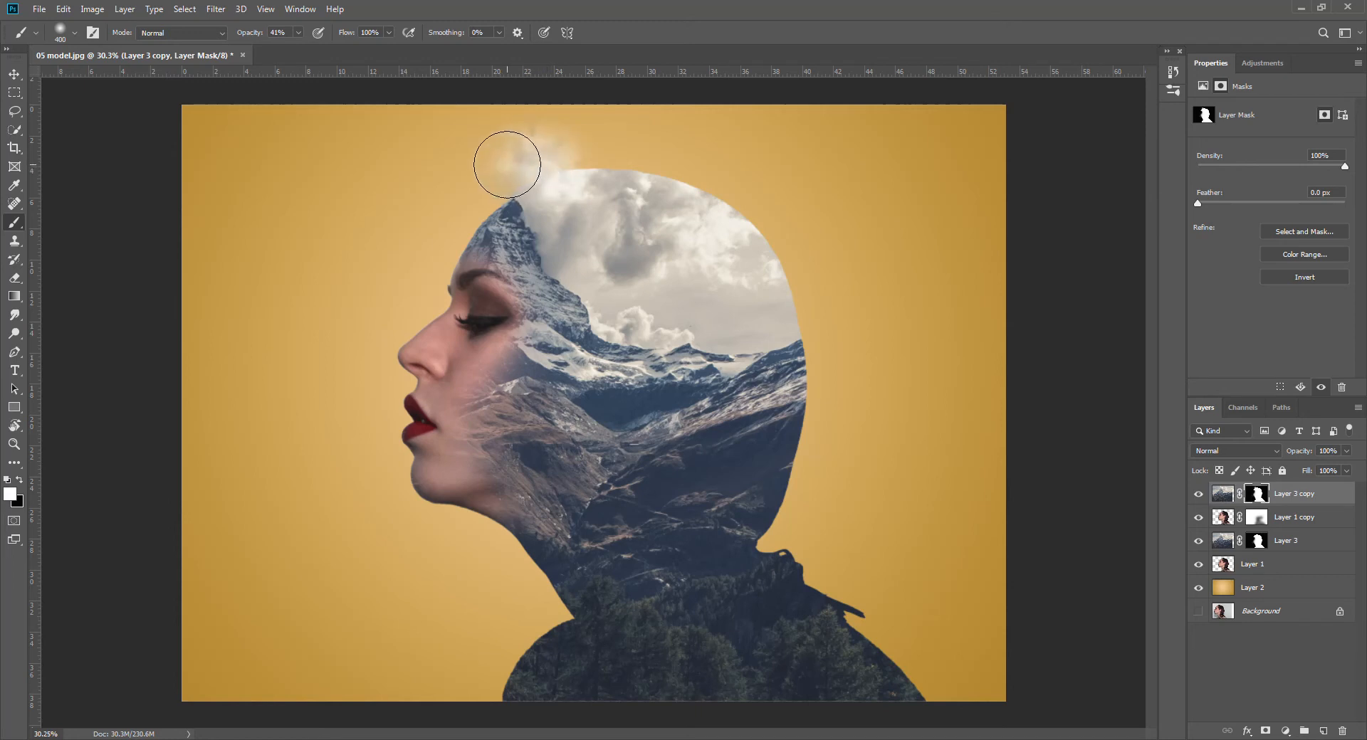
pyautogui.click(497, 164)
pyautogui.click(491, 173)
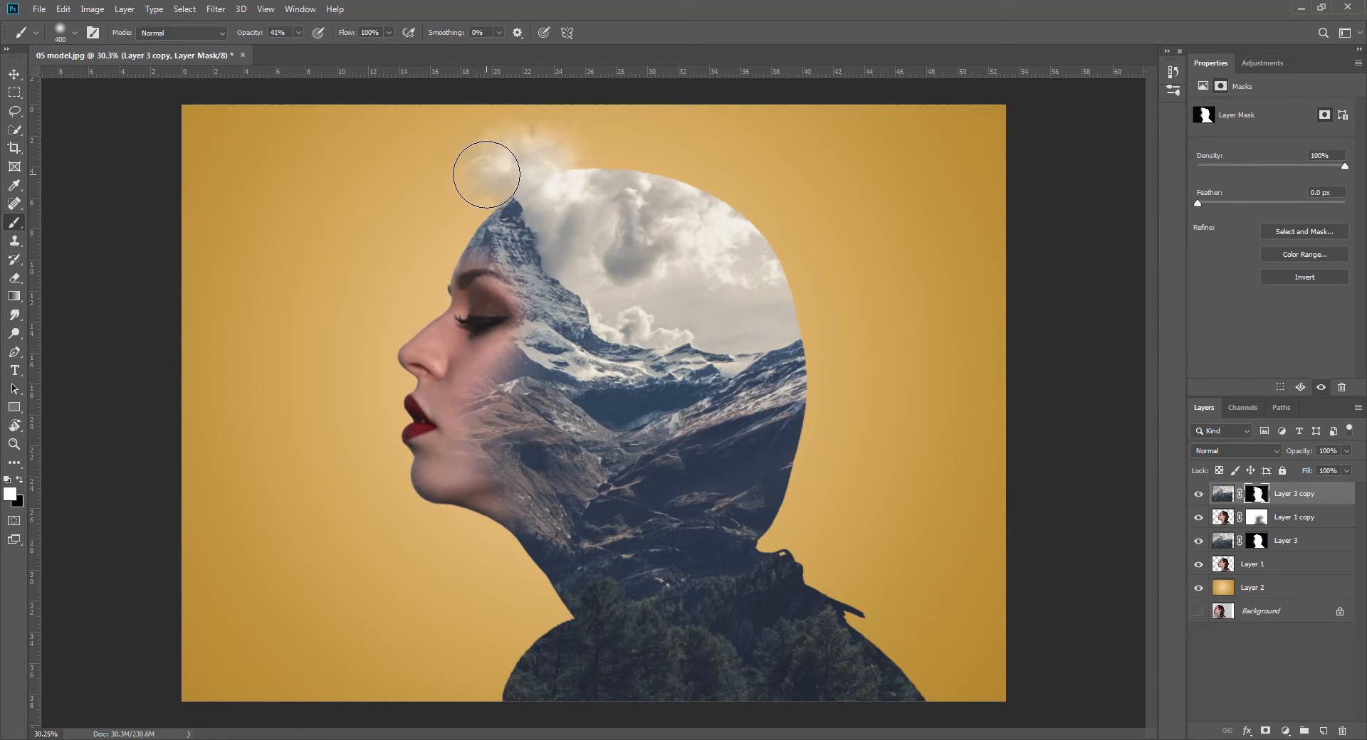
pyautogui.click(484, 176)
pyautogui.click(494, 148)
pyautogui.click(498, 142)
pyautogui.click(510, 141)
# Extend the clouds on the mask across the crown and out beyond the back of the head
pyautogui.click(542, 145)
pyautogui.click(555, 148)
pyautogui.click(563, 154)
pyautogui.click(577, 161)
pyautogui.click(589, 154)
pyautogui.click(595, 154)
pyautogui.click(601, 155)
pyautogui.click(608, 159)
pyautogui.click(625, 146)
pyautogui.click(634, 152)
pyautogui.click(668, 167)
pyautogui.click(678, 175)
pyautogui.click(684, 181)
pyautogui.click(662, 188)
pyautogui.click(631, 177)
pyautogui.click(615, 178)
pyautogui.click(564, 187)
pyautogui.click(558, 187)
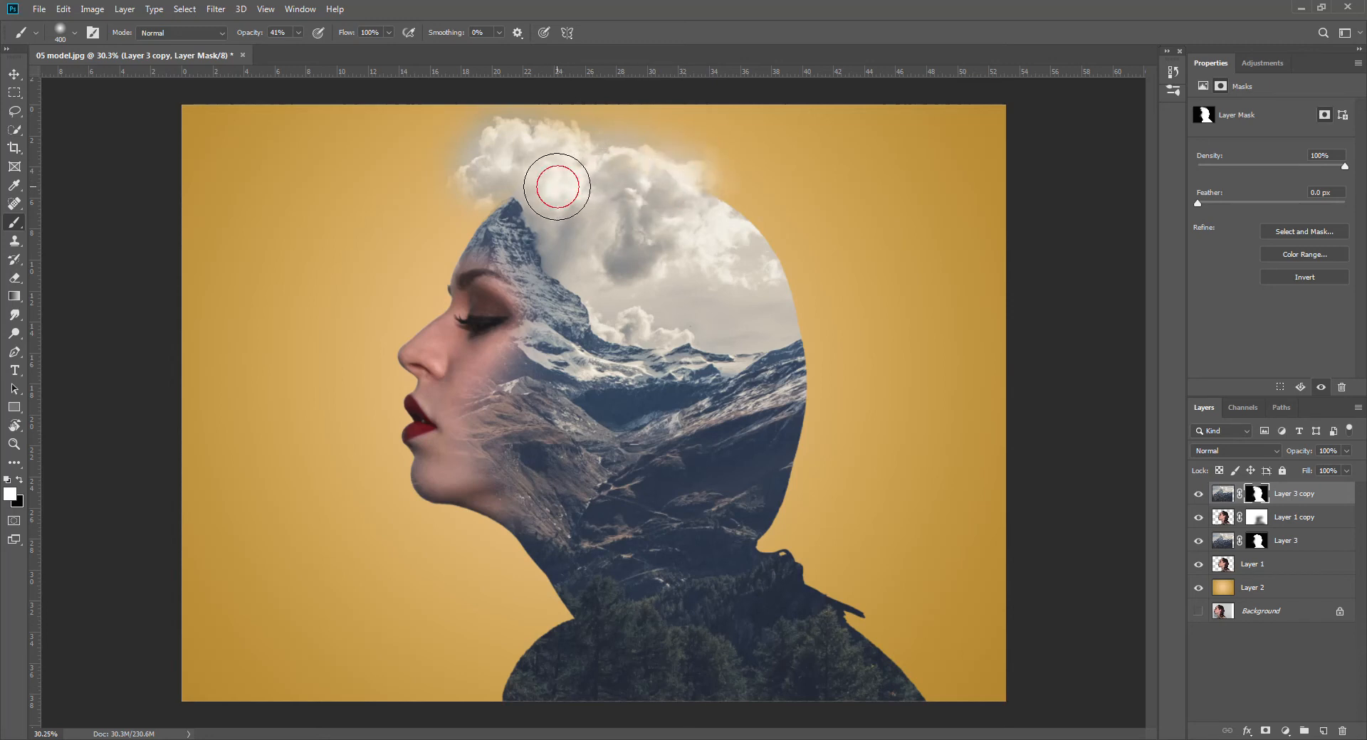
pyautogui.click(473, 179)
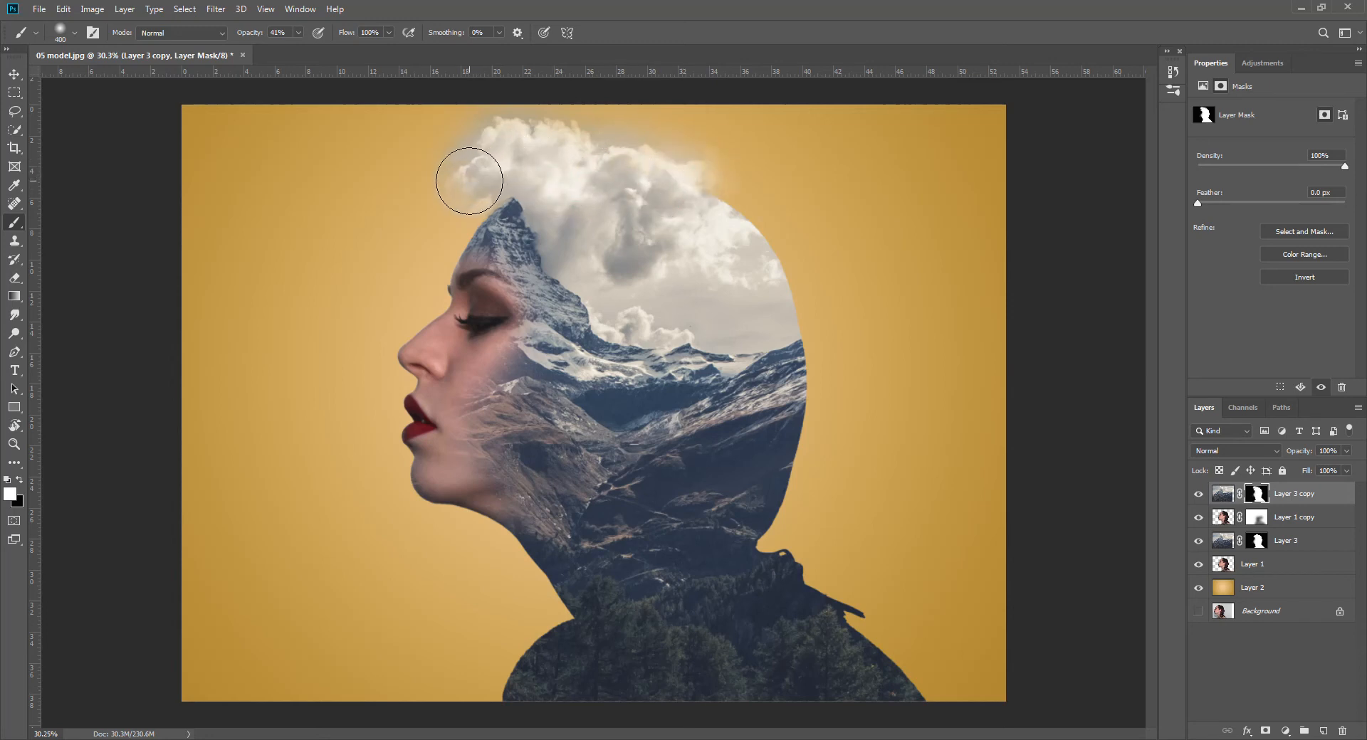
pyautogui.moveTo(472, 179)
pyautogui.mouseDown()
pyautogui.moveTo(519, 150)
pyautogui.moveTo(718, 198)
pyautogui.moveTo(772, 276)
pyautogui.moveTo(768, 250)
pyautogui.moveTo(787, 307)
pyautogui.moveTo(811, 258)
pyautogui.moveTo(896, 283)
pyautogui.moveTo(931, 260)
pyautogui.moveTo(936, 234)
pyautogui.moveTo(939, 278)
pyautogui.moveTo(931, 220)
pyautogui.moveTo(897, 213)
pyautogui.moveTo(868, 233)
pyautogui.moveTo(869, 214)
pyautogui.moveTo(787, 213)
pyautogui.moveTo(786, 253)
pyautogui.moveTo(872, 253)
pyautogui.moveTo(872, 192)
pyautogui.moveTo(748, 183)
pyautogui.moveTo(790, 289)
pyautogui.moveTo(823, 296)
pyautogui.moveTo(809, 306)
pyautogui.moveTo(797, 278)
pyautogui.mouseUp()
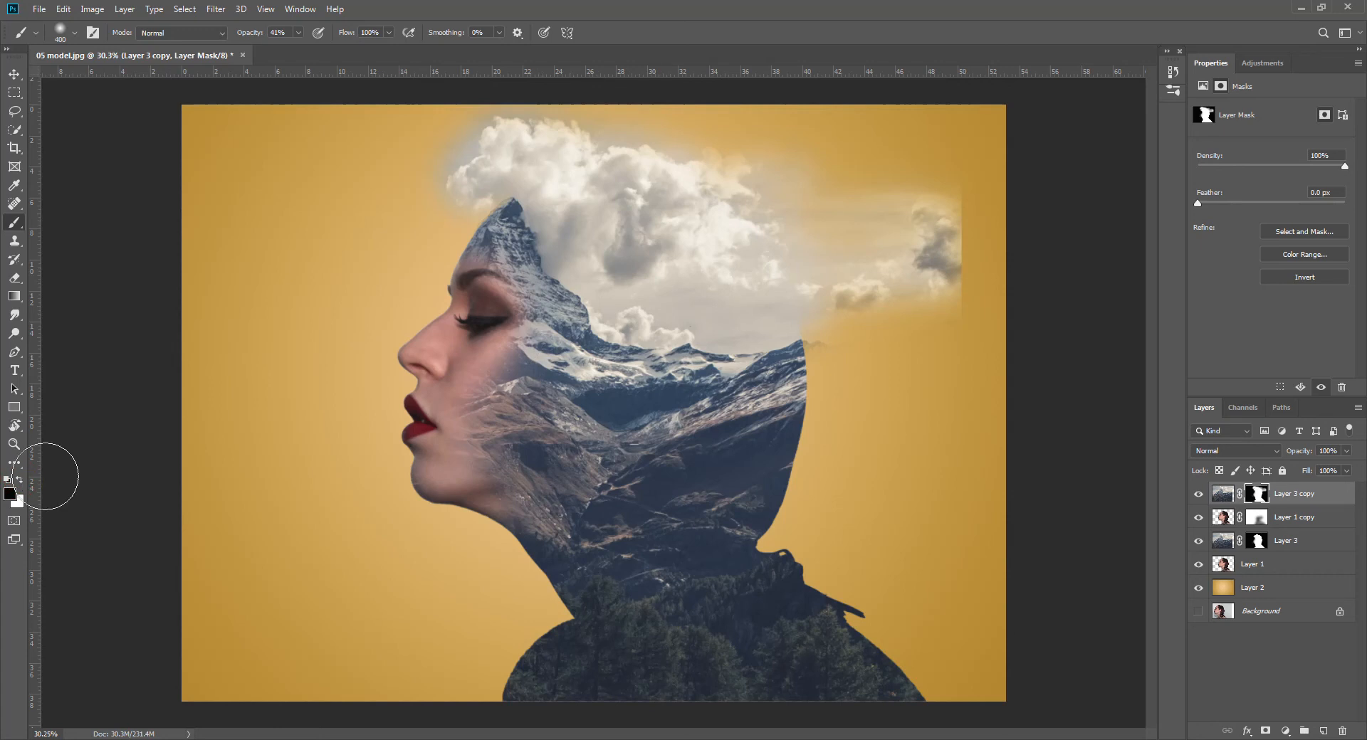
# Paint black on Layer 3 copy's mask with a 250 px brush to clean up the cloud edges behind the head
pyautogui.press('[')
pyautogui.press('[')
pyautogui.press('[')
pyautogui.press('[')
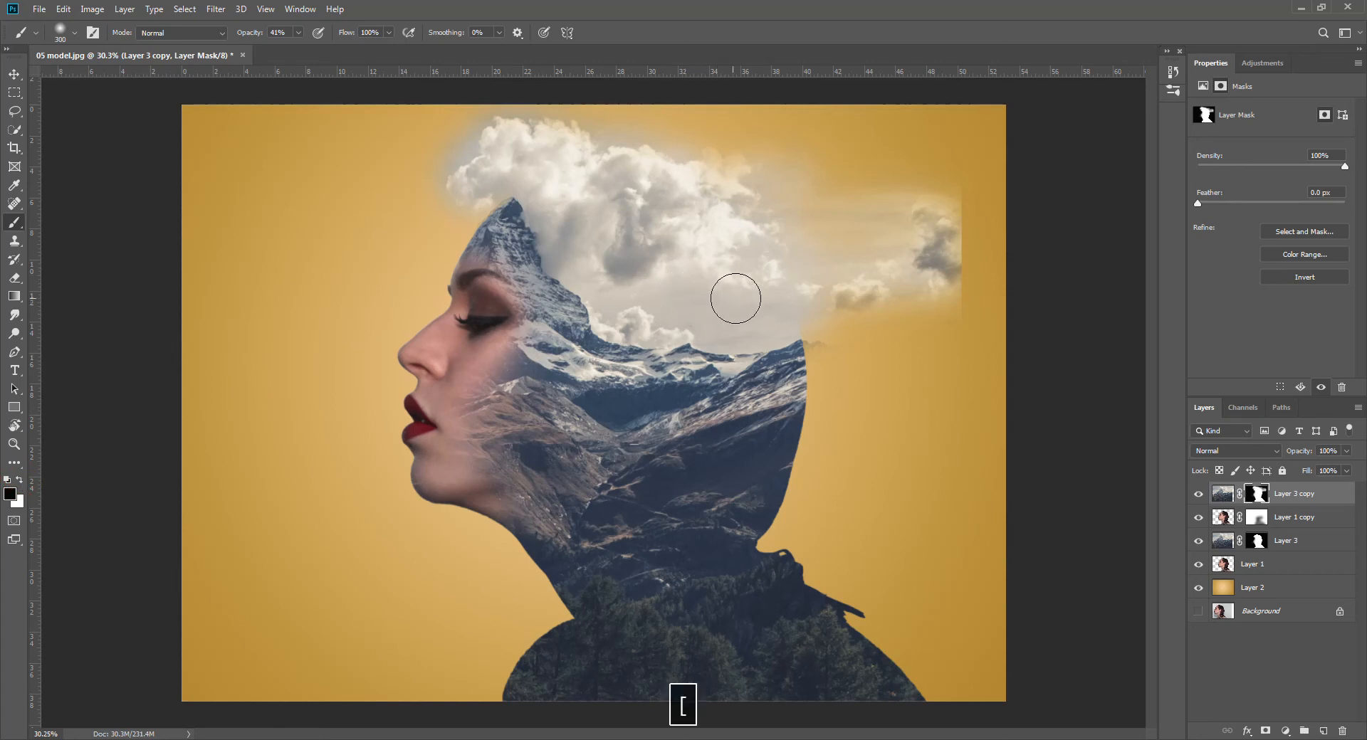
pyautogui.click(845, 350)
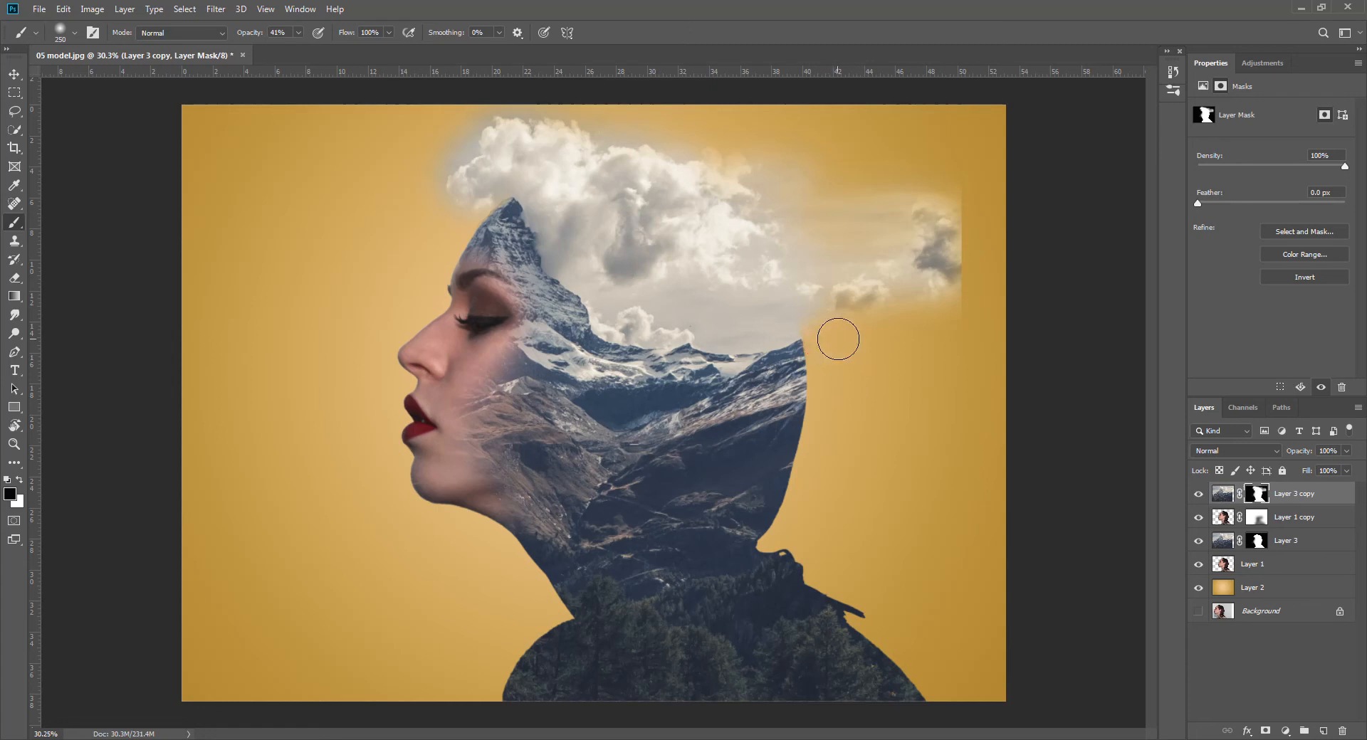
pyautogui.click(958, 309)
pyautogui.click(974, 284)
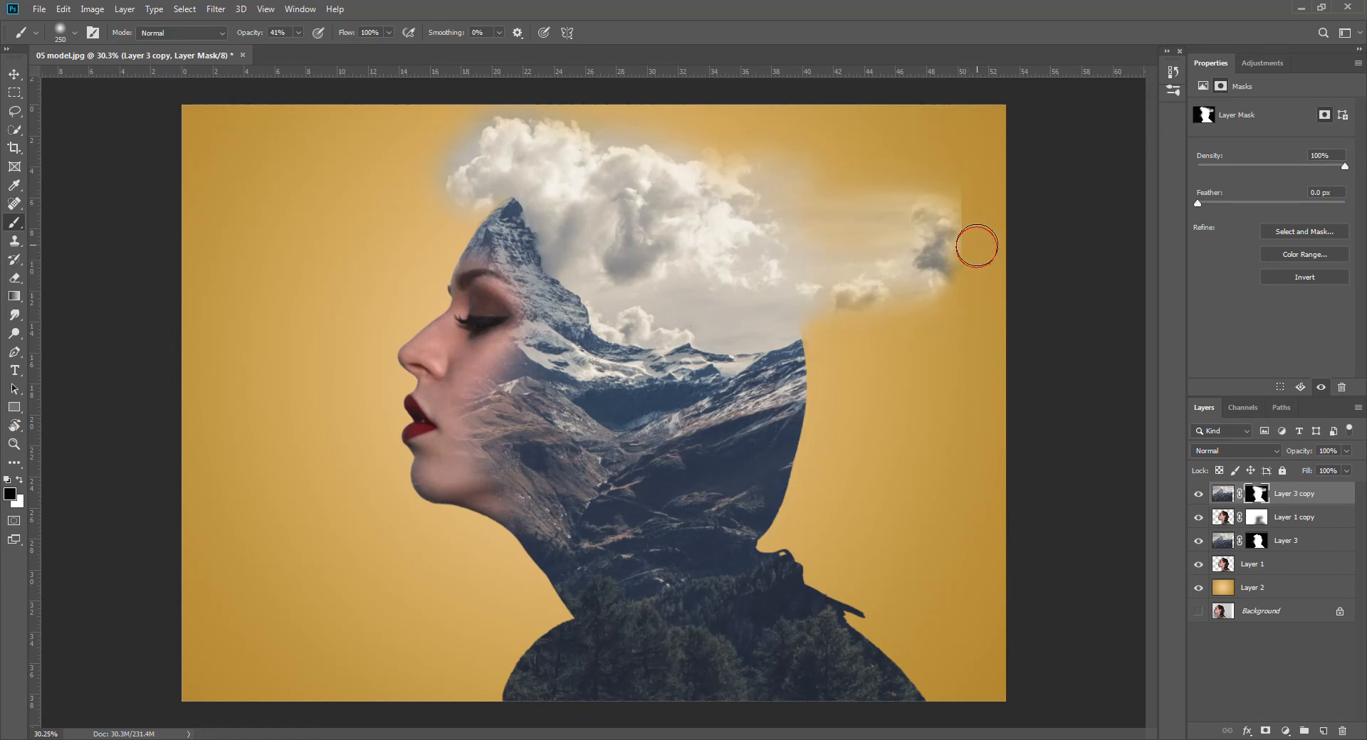
pyautogui.moveTo(980, 235)
pyautogui.mouseDown()
pyautogui.moveTo(953, 186)
pyautogui.moveTo(969, 262)
pyautogui.mouseUp()
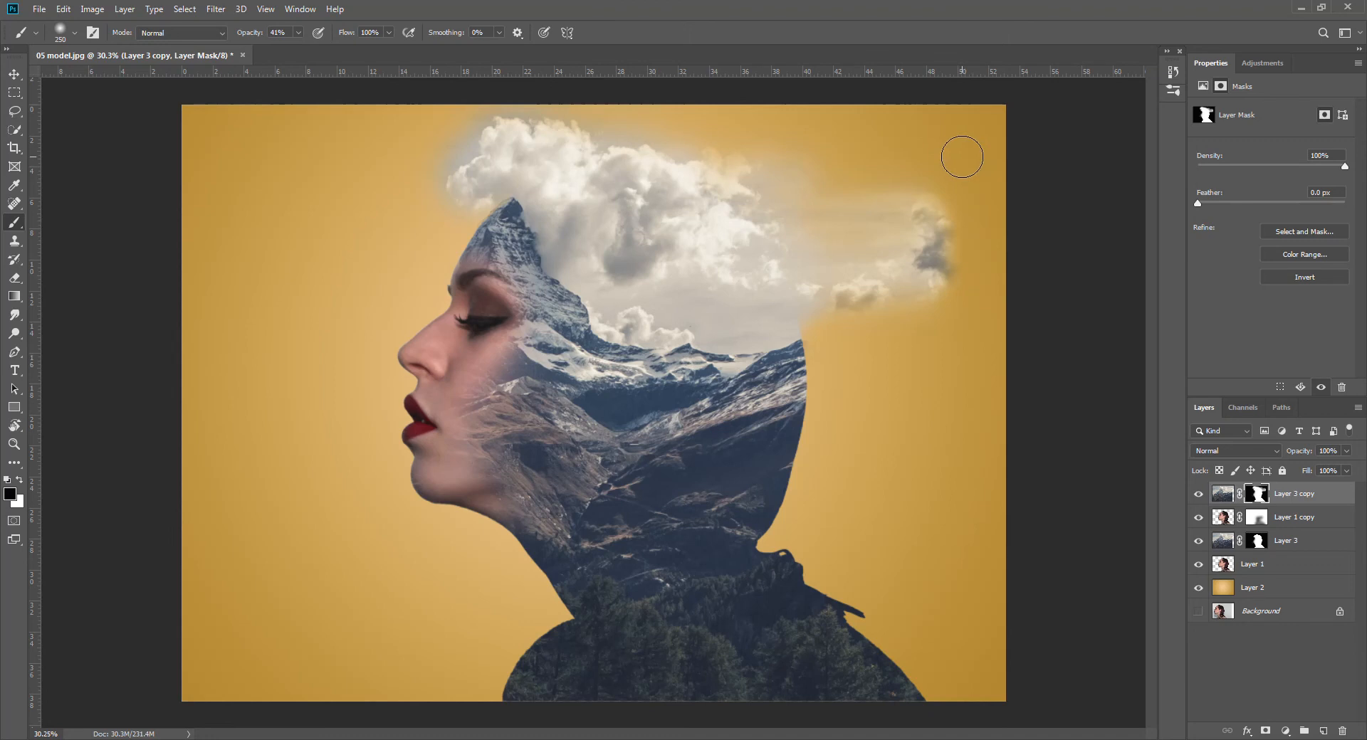
pyautogui.moveTo(810, 174); pyautogui.dragTo(772, 168)
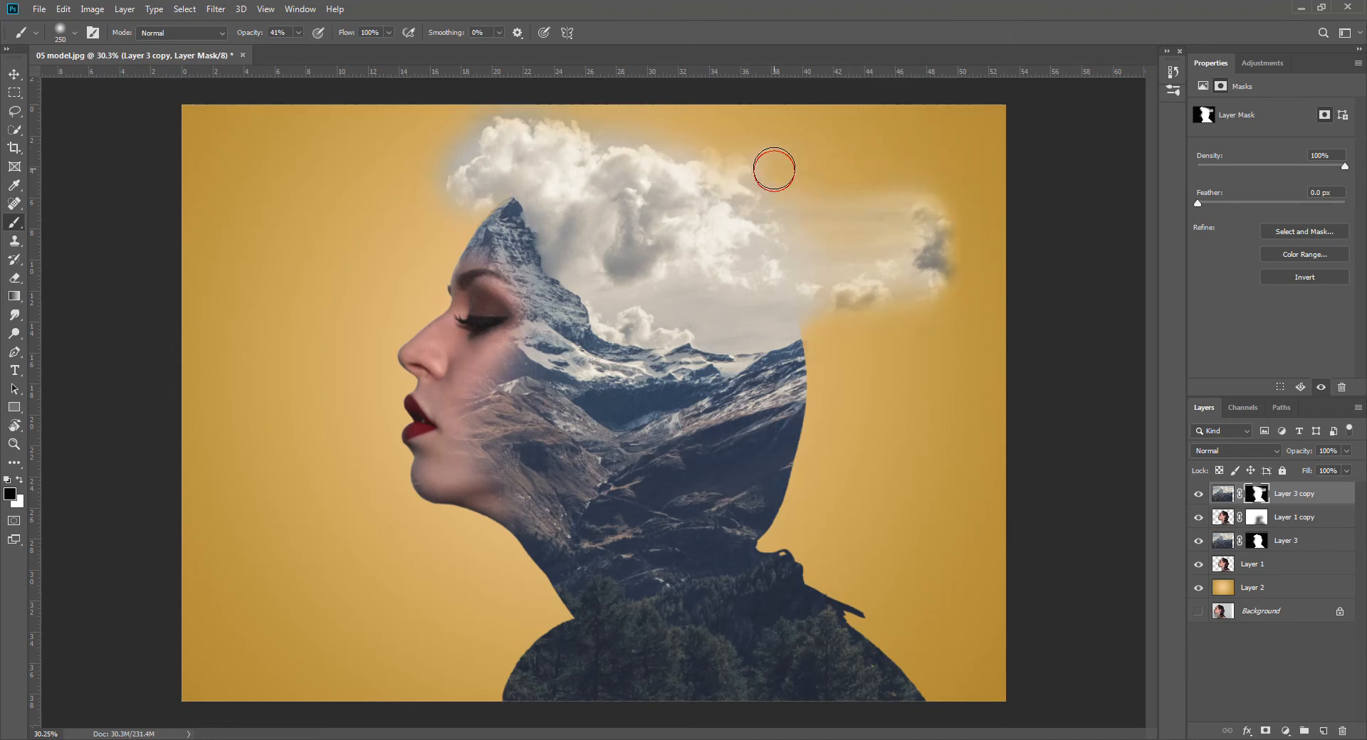
# Soften the clouds' upper edge and the edge in front of the forehead by painting black with a 400 px brush
pyautogui.press(']')
pyautogui.press(']')
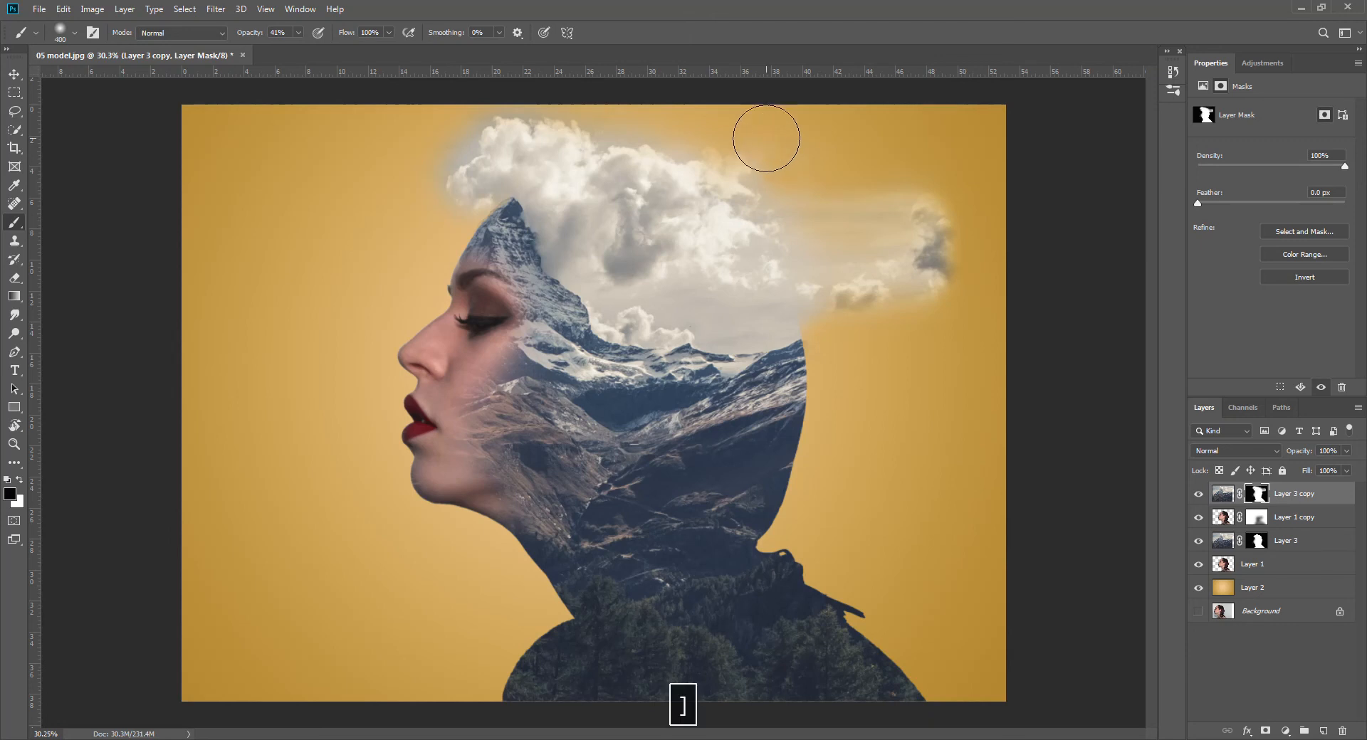
pyautogui.moveTo(682, 114); pyautogui.dragTo(627, 113)
pyautogui.click(639, 114)
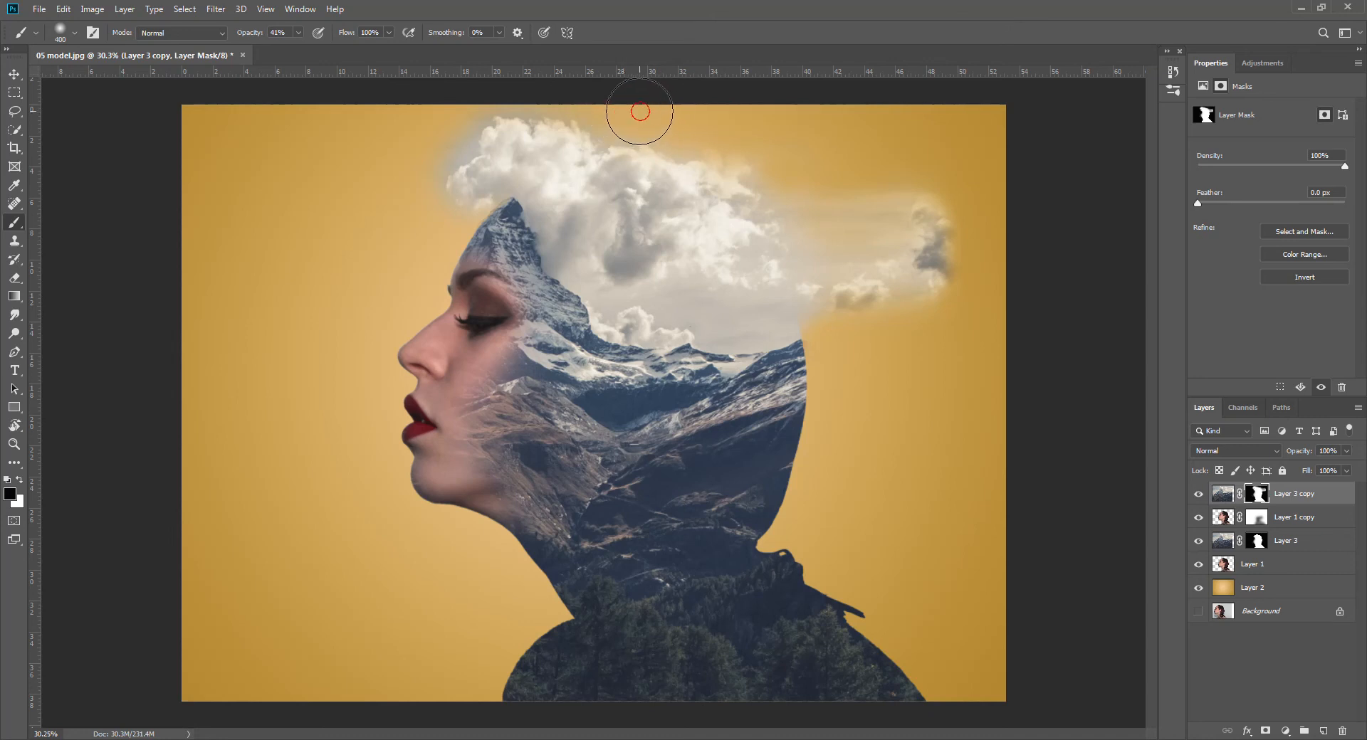
pyautogui.click(613, 117)
pyautogui.click(590, 98)
pyautogui.click(515, 90)
pyautogui.click(498, 92)
pyautogui.click(460, 109)
pyautogui.click(458, 116)
pyautogui.click(454, 126)
pyautogui.click(453, 128)
pyautogui.click(456, 131)
pyautogui.click(430, 146)
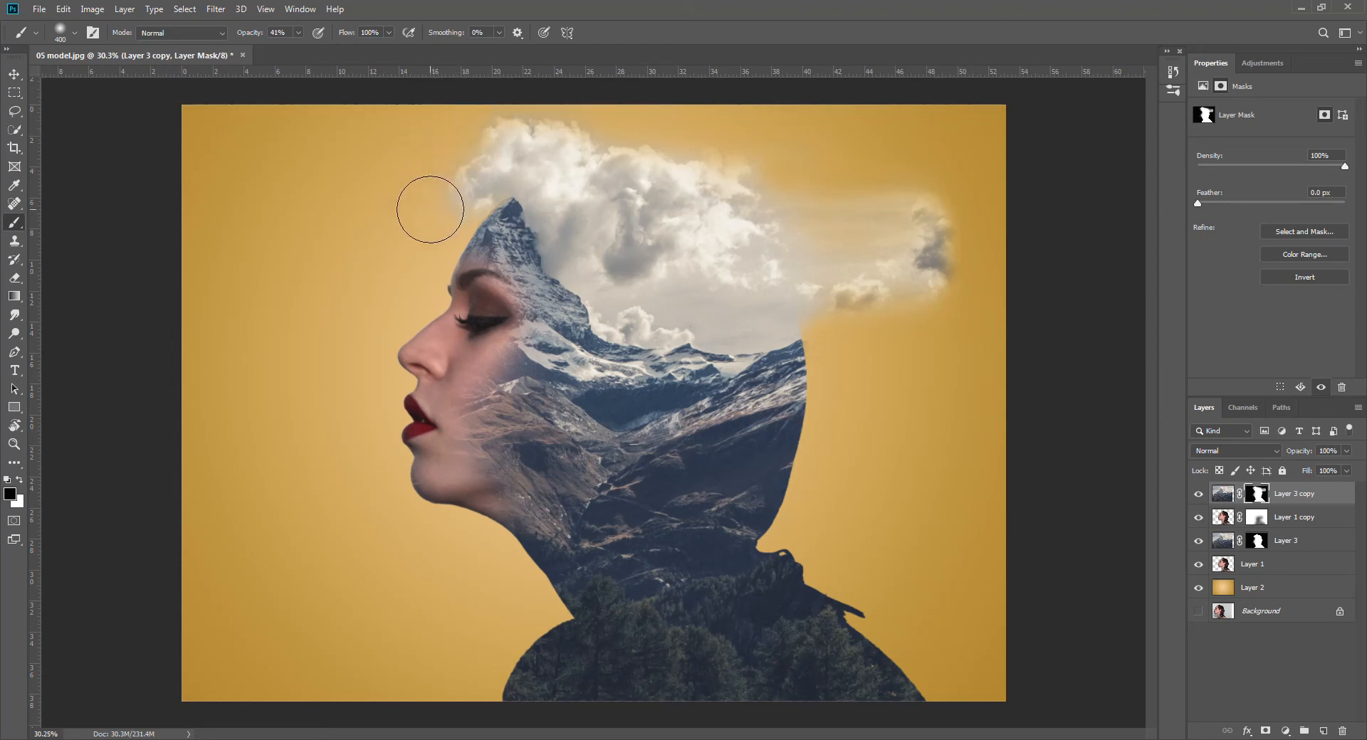
pyautogui.click(556, 92)
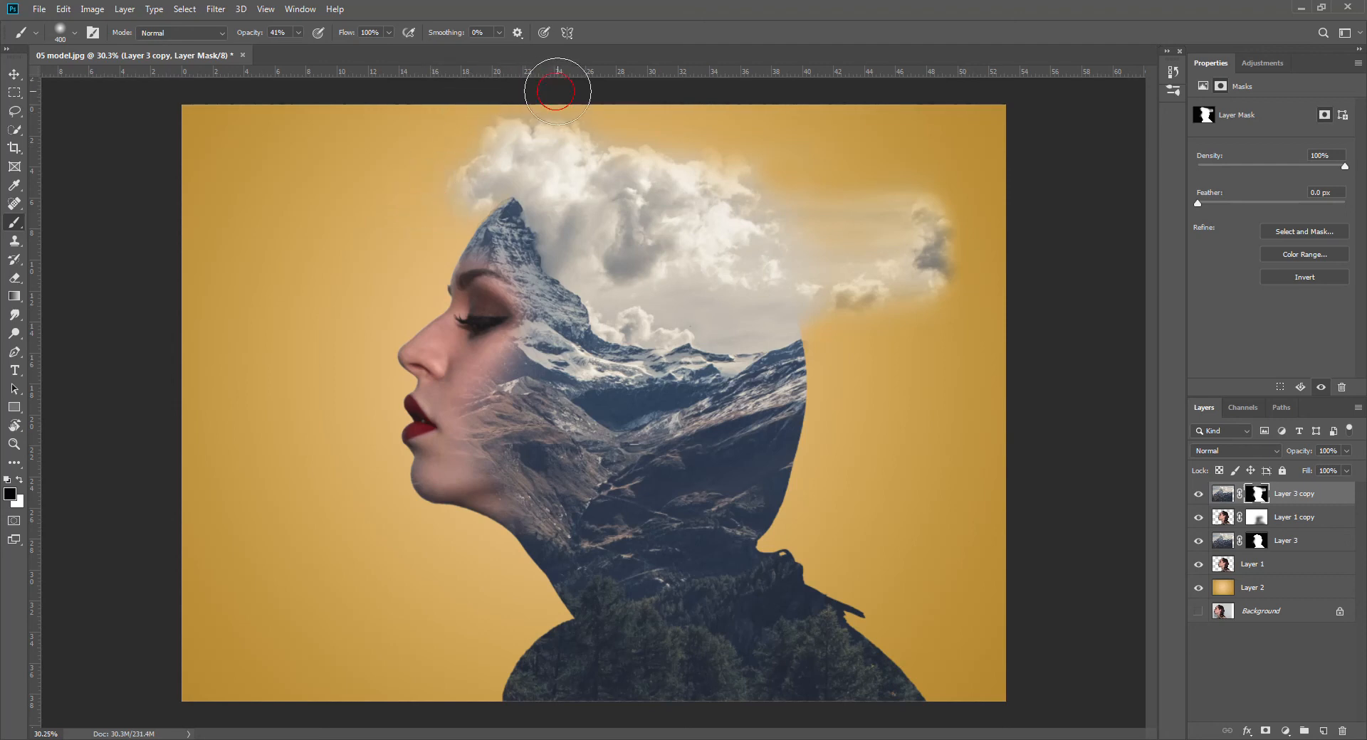
pyautogui.click(683, 135)
pyautogui.click(922, 143)
# Add a Hue/Saturation adjustment clipped to Layer 1 and set its saturation to -67
pyautogui.click(1223, 494)
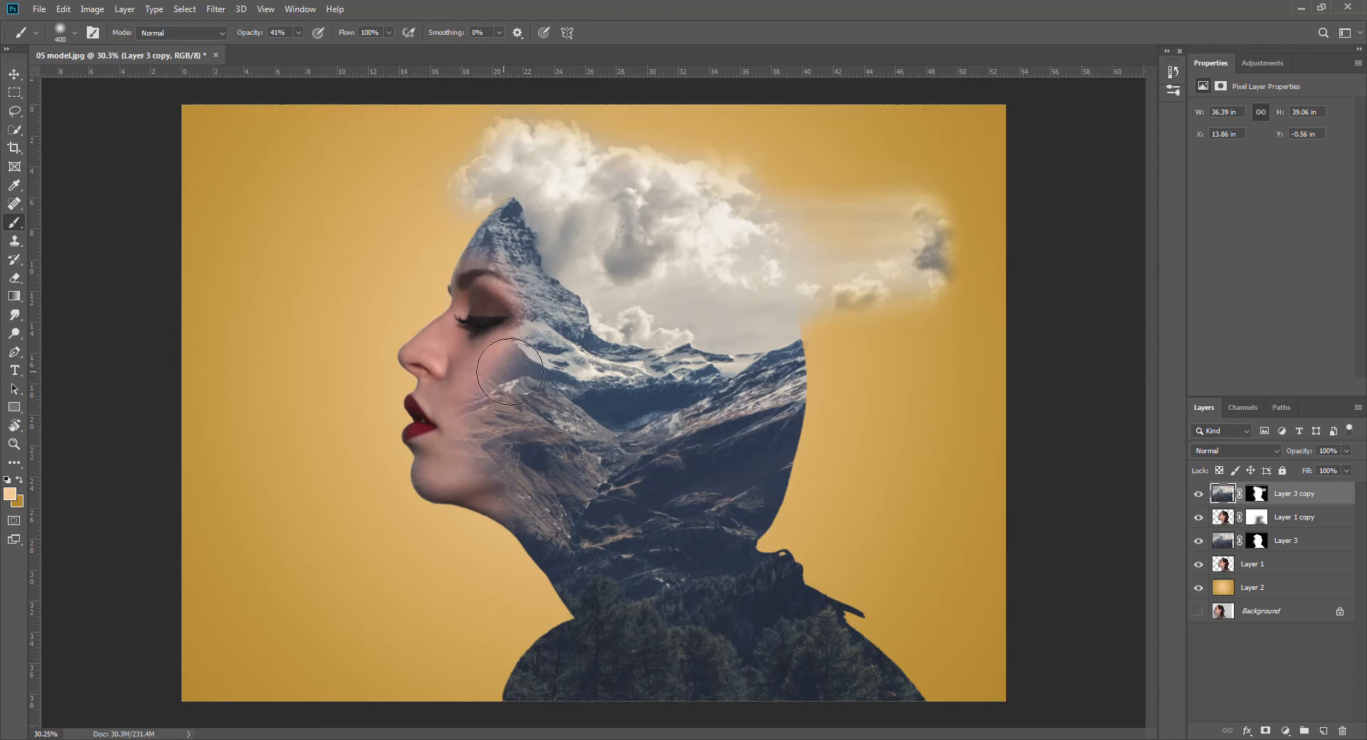
pyautogui.click(1224, 565)
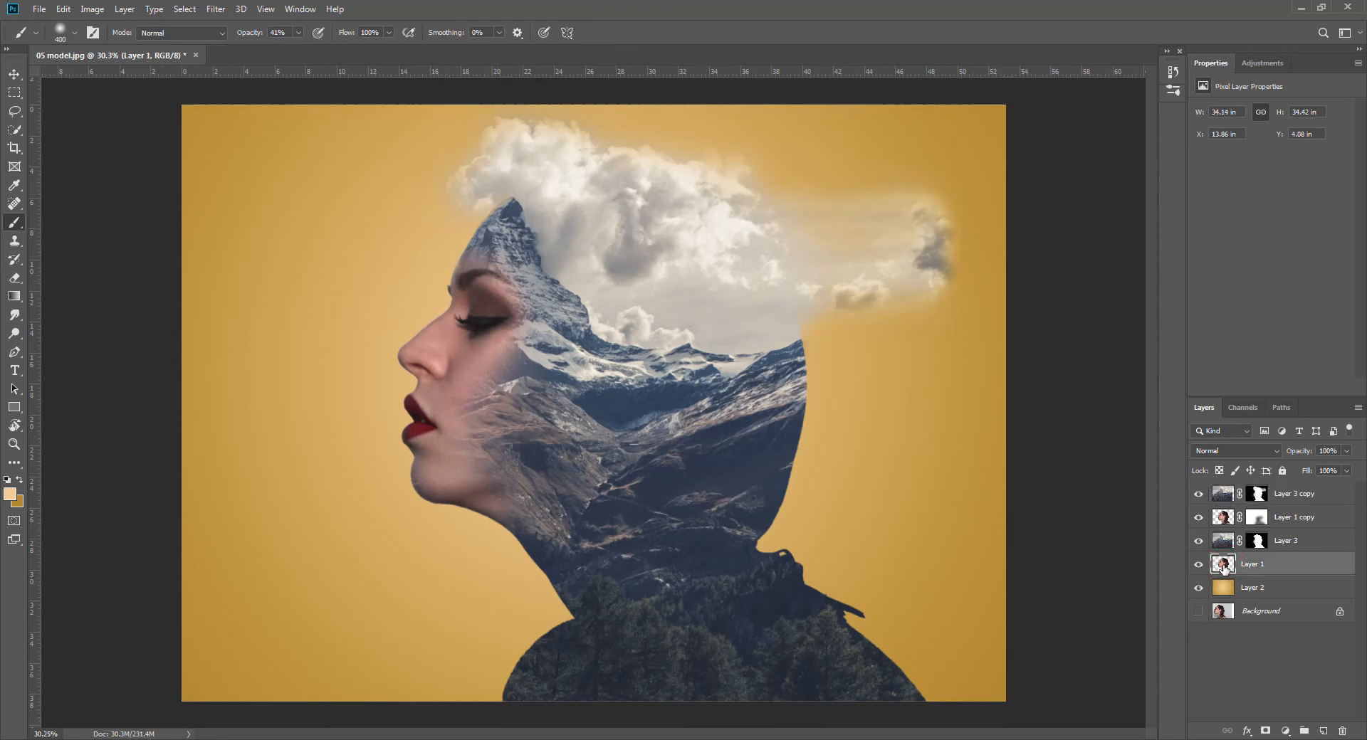
pyautogui.click(1285, 731)
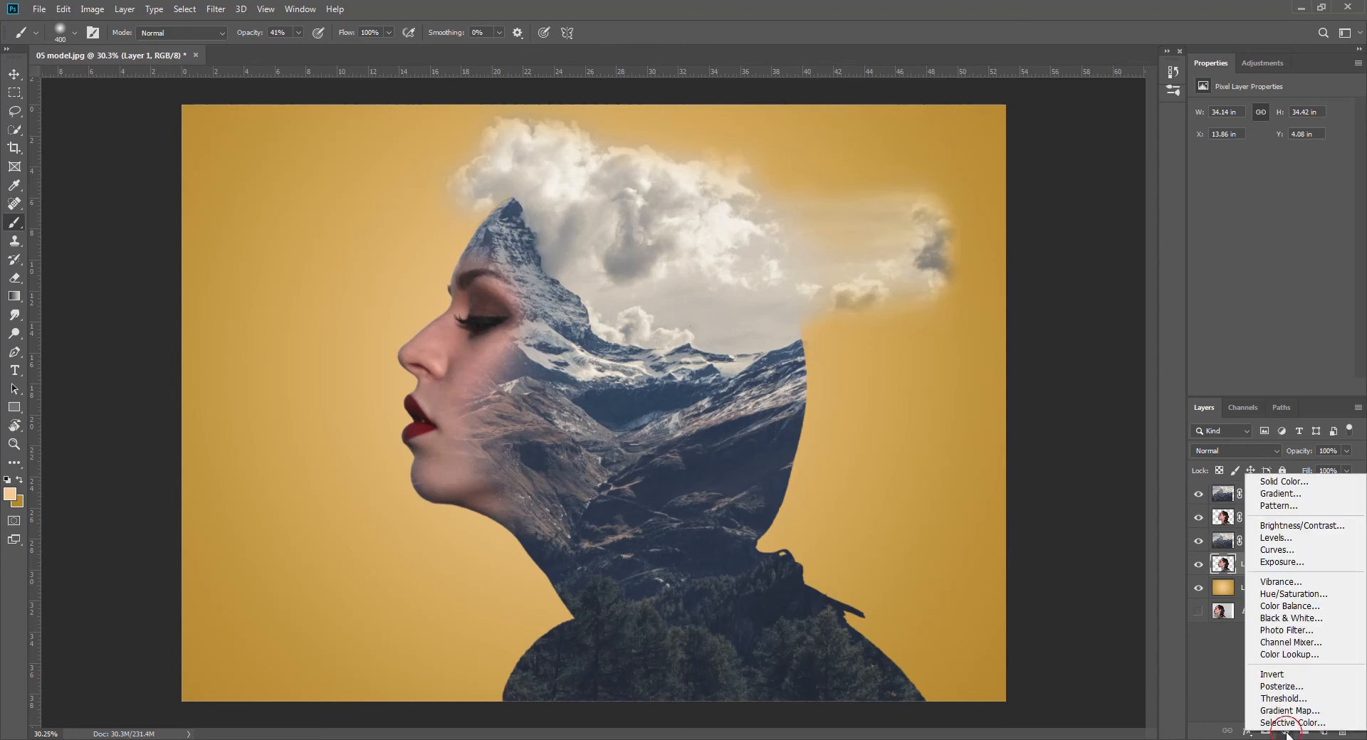
pyautogui.click(1286, 594)
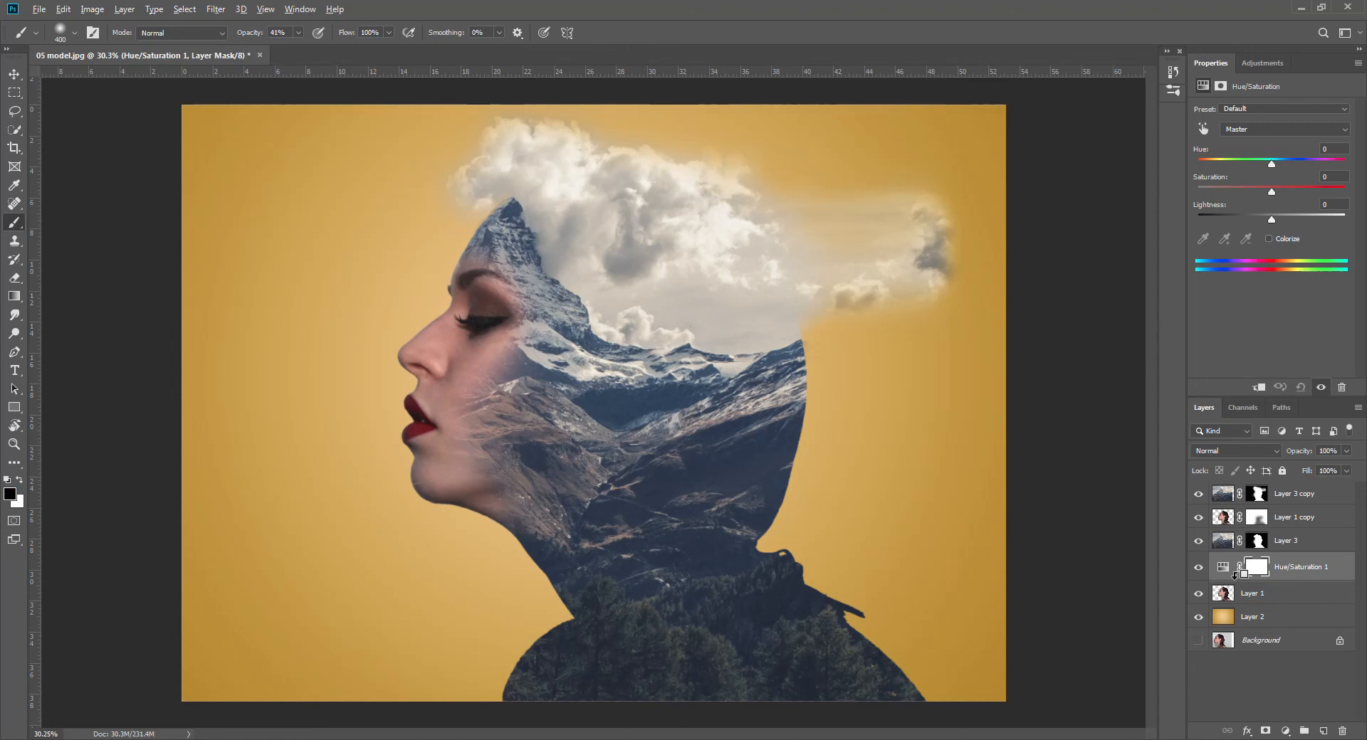
pyautogui.keyDown('alt'); pyautogui.click(1225, 578); pyautogui.keyUp('alt')
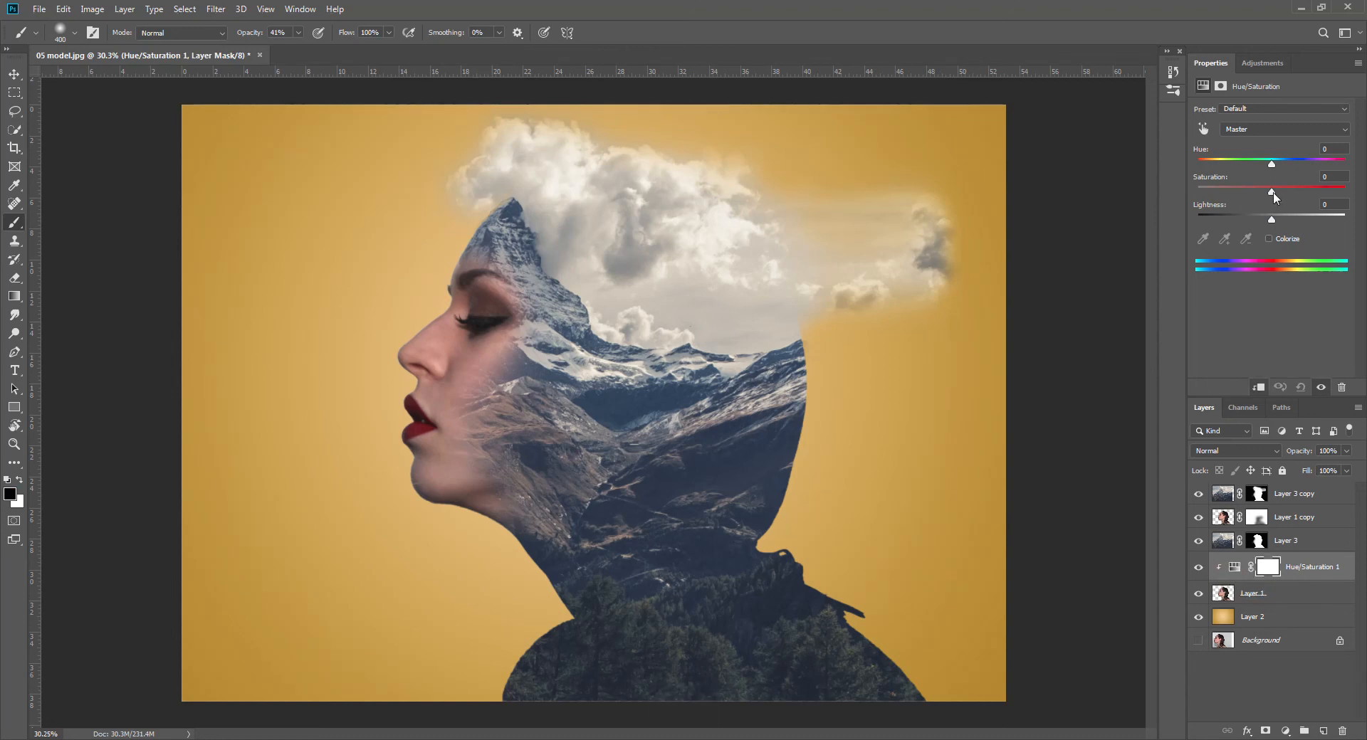
pyautogui.moveTo(1273, 193); pyautogui.dragTo(1232, 207)
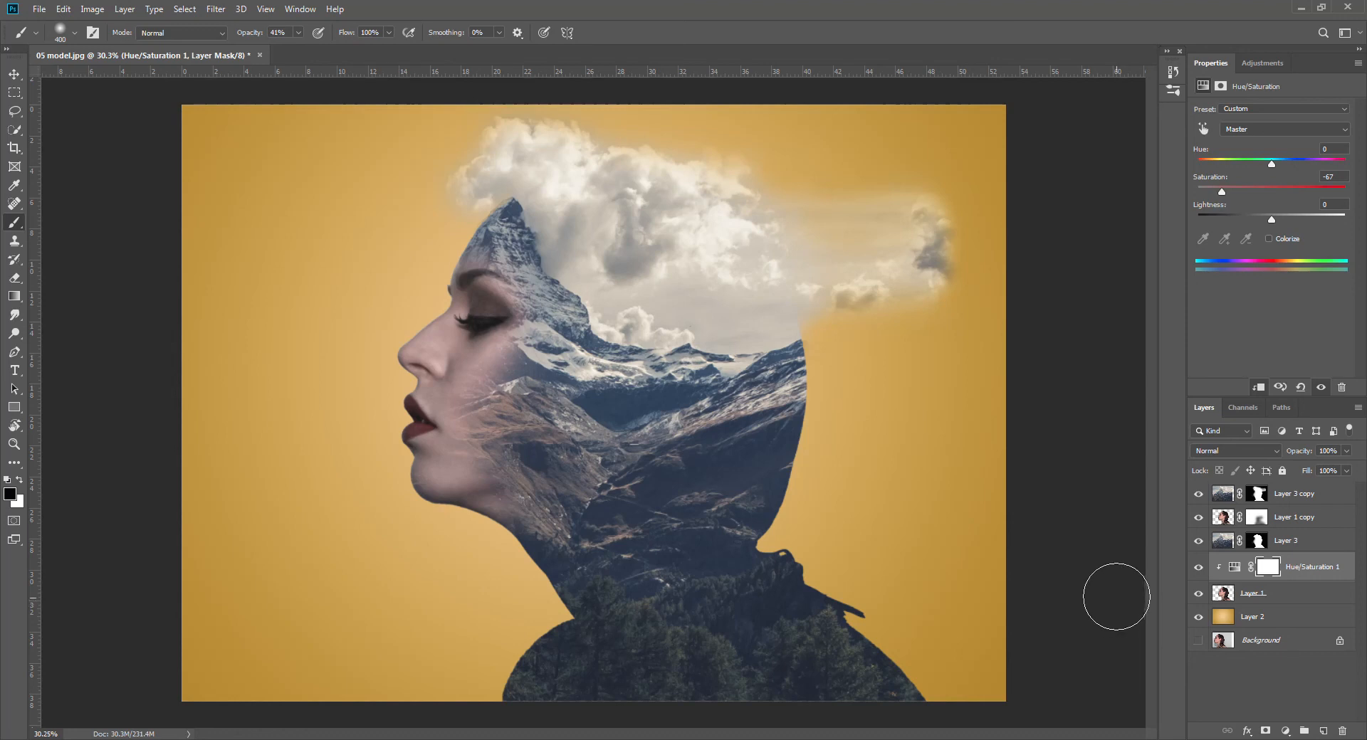
# Add a Hue/Saturation adjustment clipped to the background gradient on Layer 2, with hue -1 and saturation -51
pyautogui.click(1252, 618)
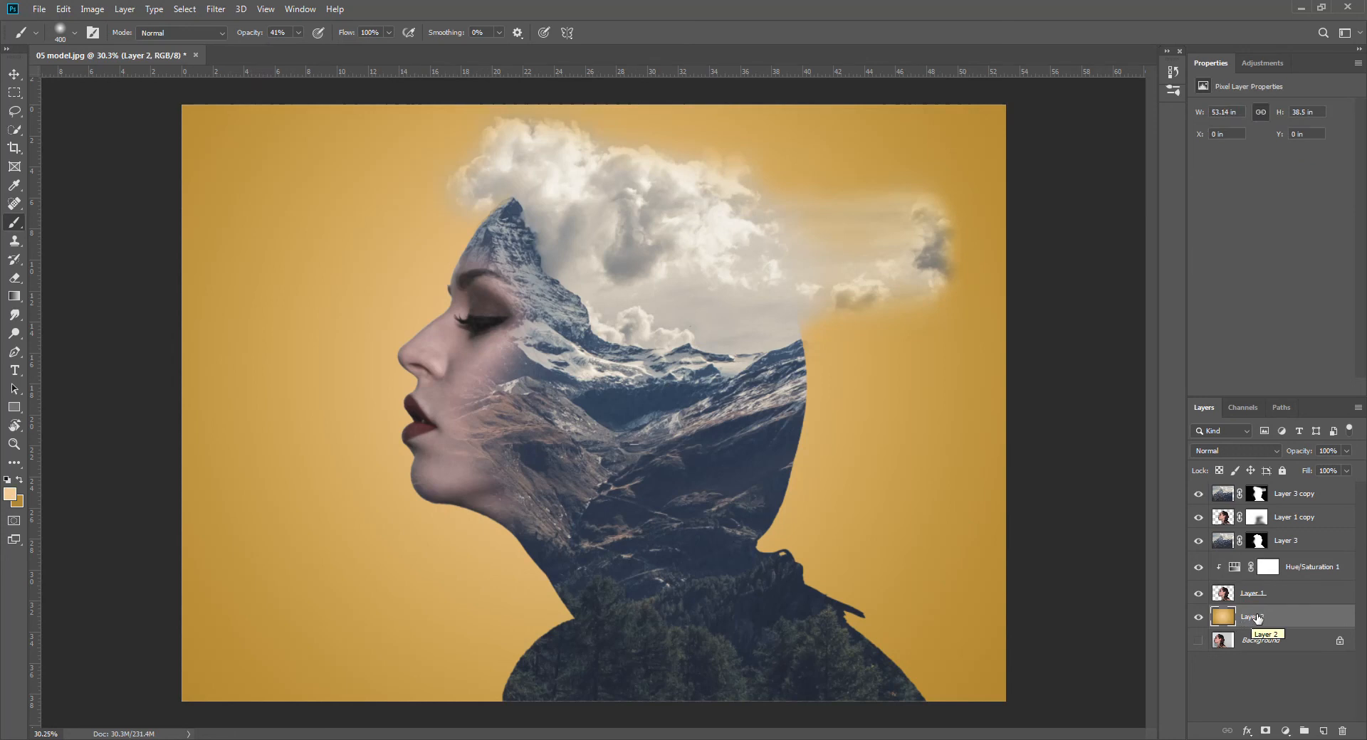
pyautogui.click(1285, 731)
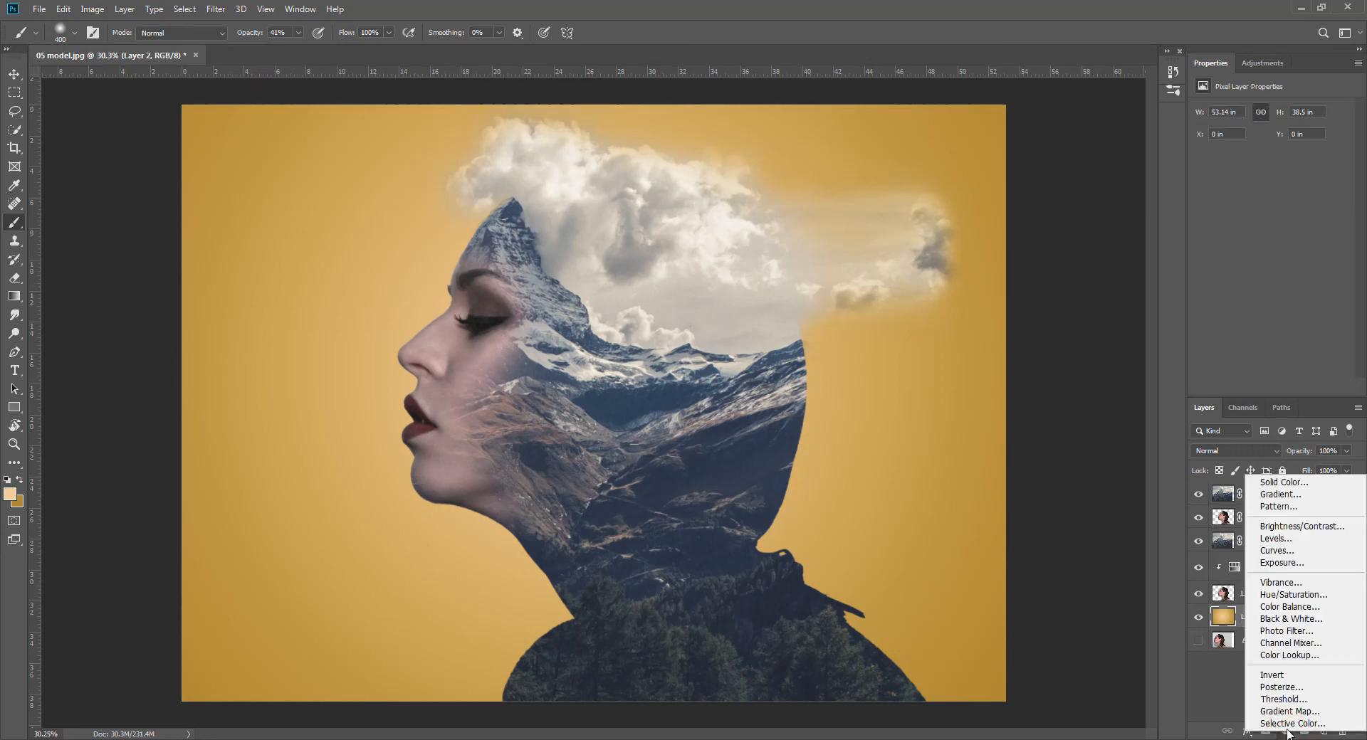
pyautogui.click(1282, 594)
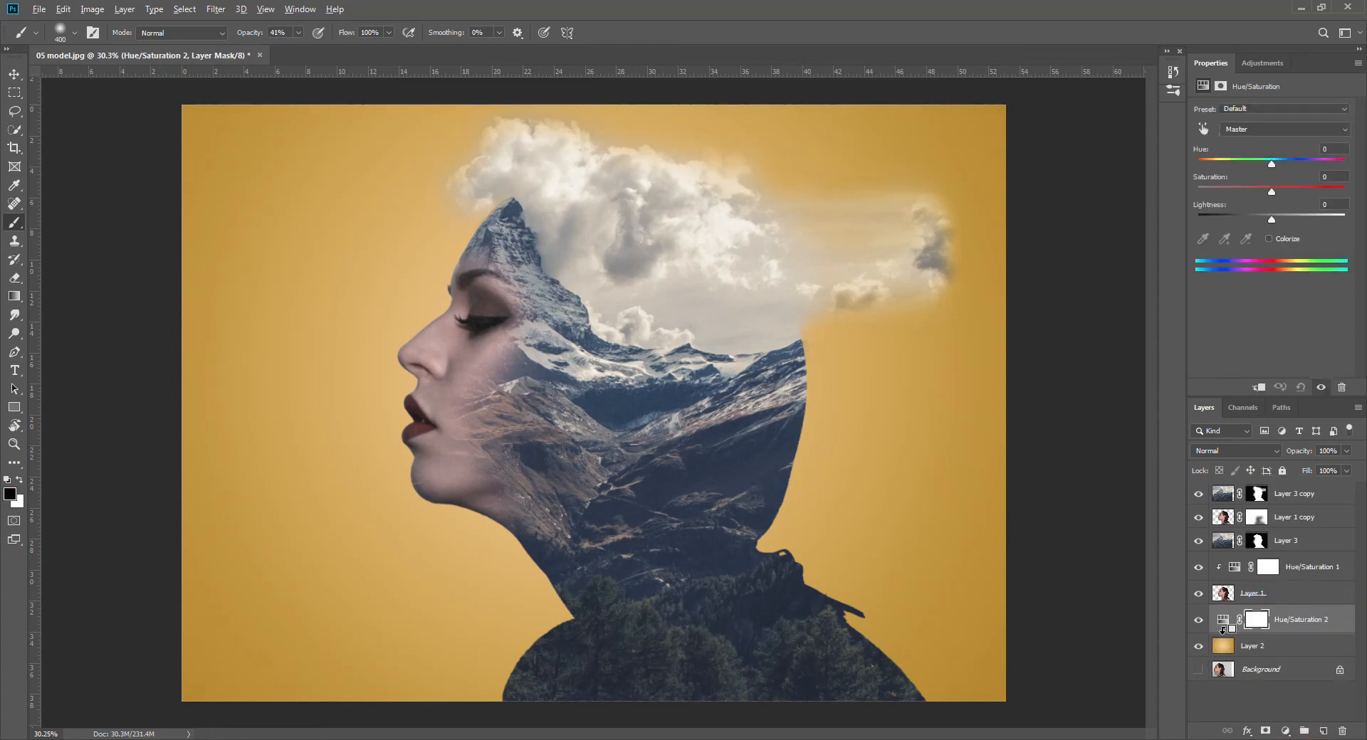
pyautogui.keyDown('alt'); pyautogui.click(1223, 630); pyautogui.keyUp('alt')
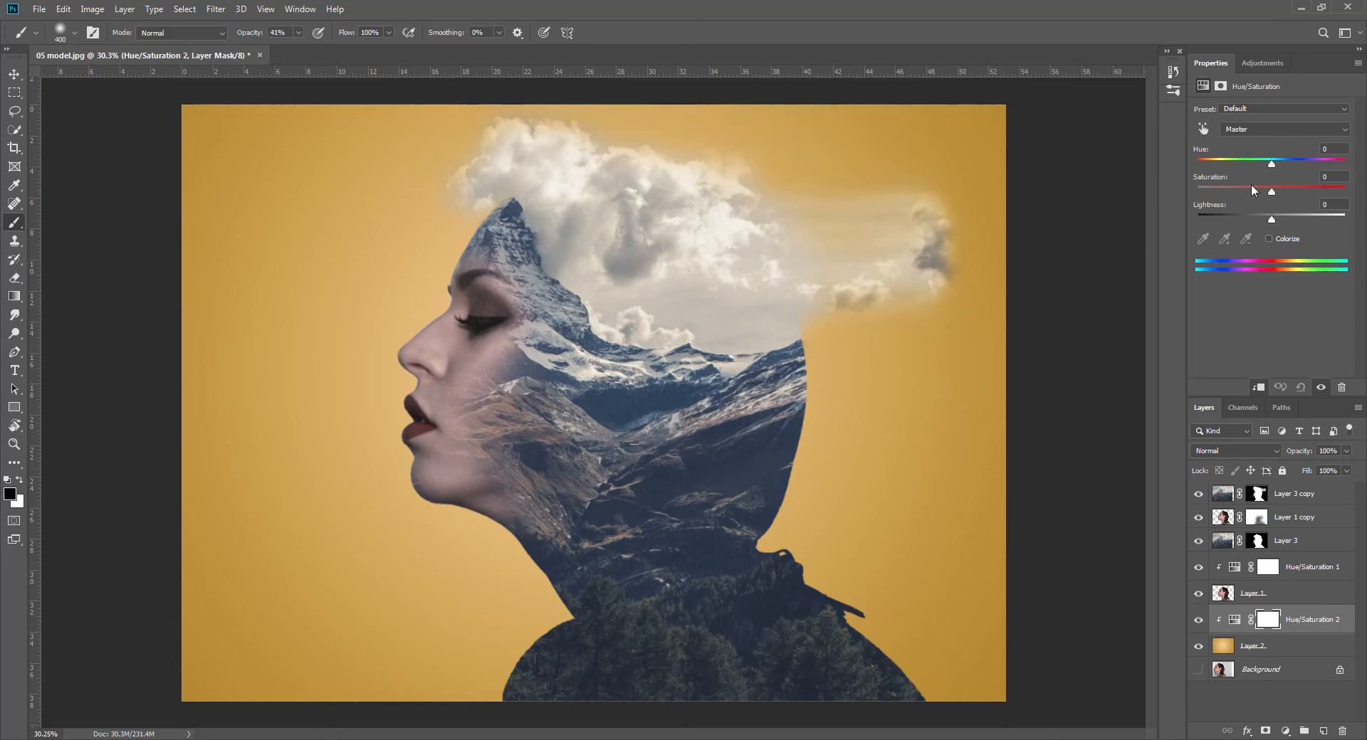
pyautogui.moveTo(1274, 168)
pyautogui.mouseDown()
pyautogui.moveTo(1198, 166)
pyautogui.moveTo(1346, 166)
pyautogui.moveTo(1272, 167)
pyautogui.mouseUp()
pyautogui.moveTo(1272, 191); pyautogui.dragTo(1234, 195)
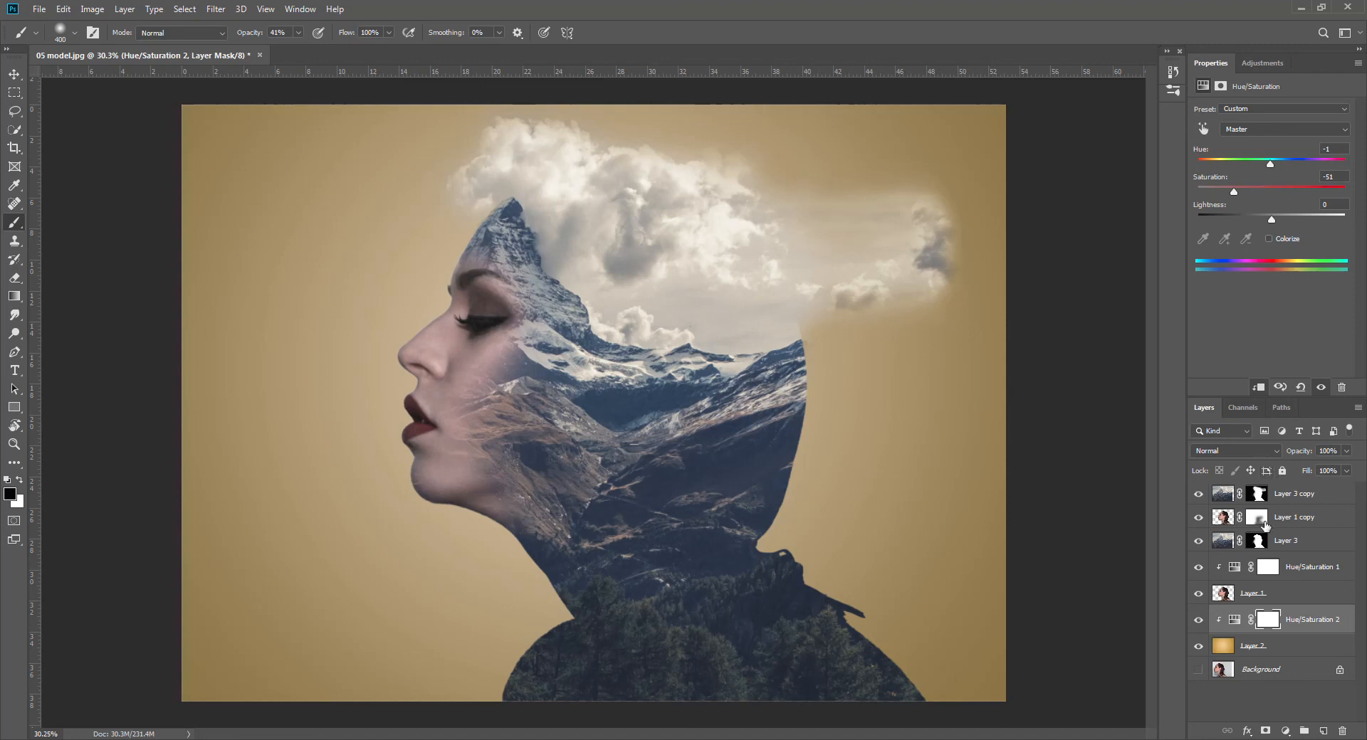
# Add a Levels adjustment at the top of the layer stack with black input level 20 and white input level 247
pyautogui.click(1286, 732)
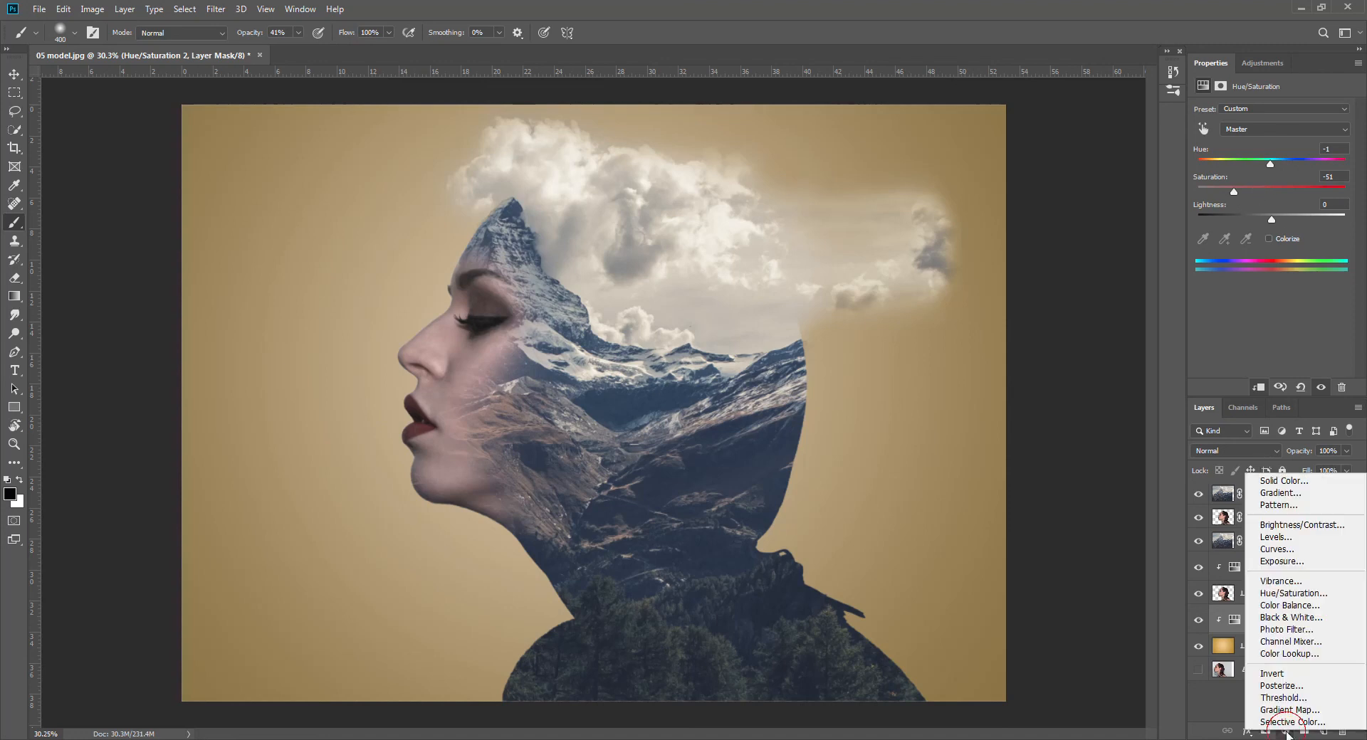
pyautogui.click(1283, 540)
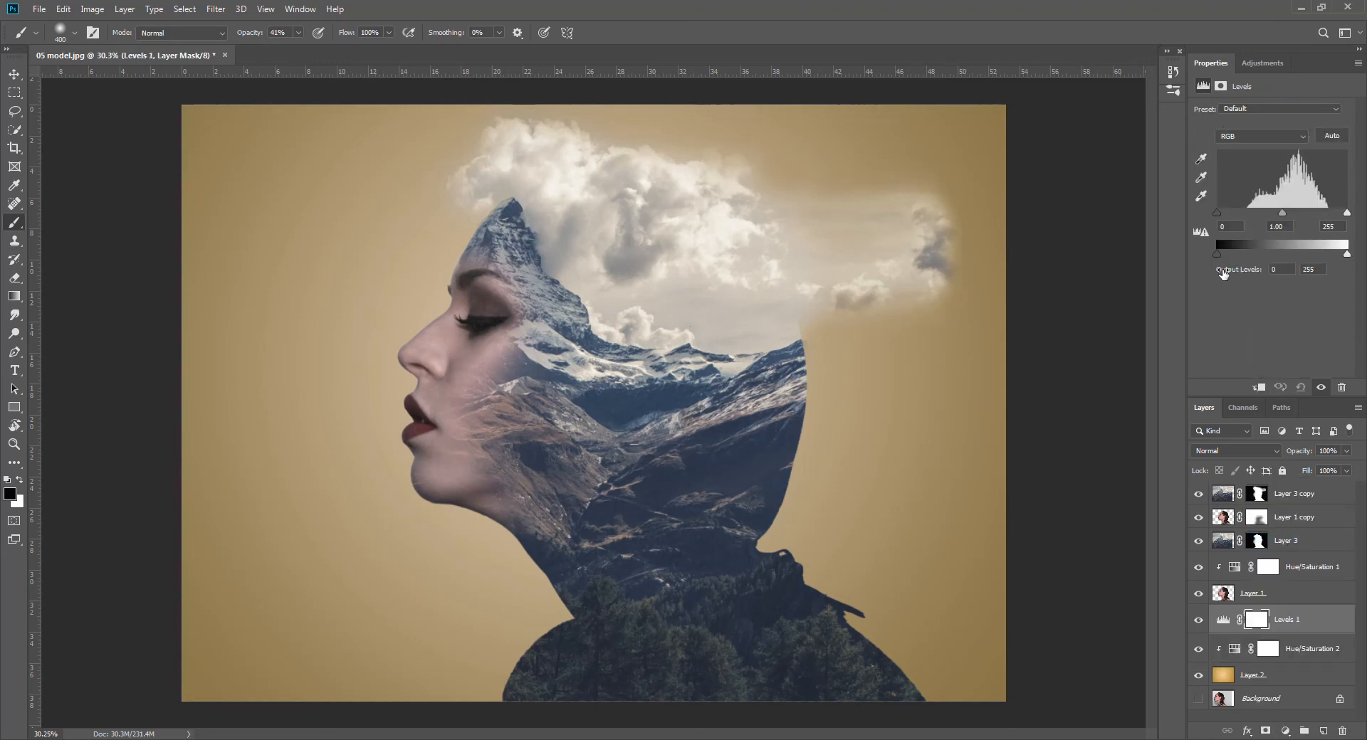
pyautogui.moveTo(1281, 624); pyautogui.dragTo(1292, 493)
pyautogui.moveTo(1218, 214); pyautogui.dragTo(1228, 215)
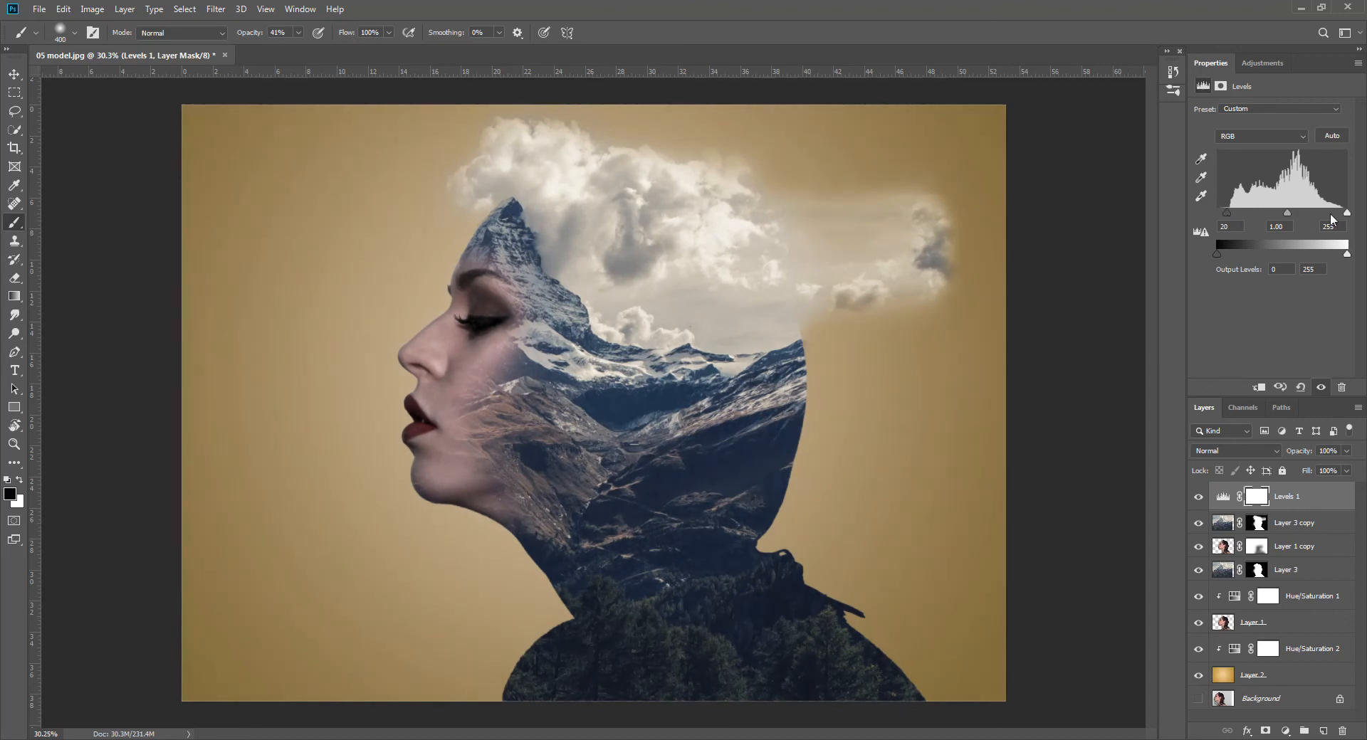
pyautogui.moveTo(1345, 214); pyautogui.dragTo(1343, 213)
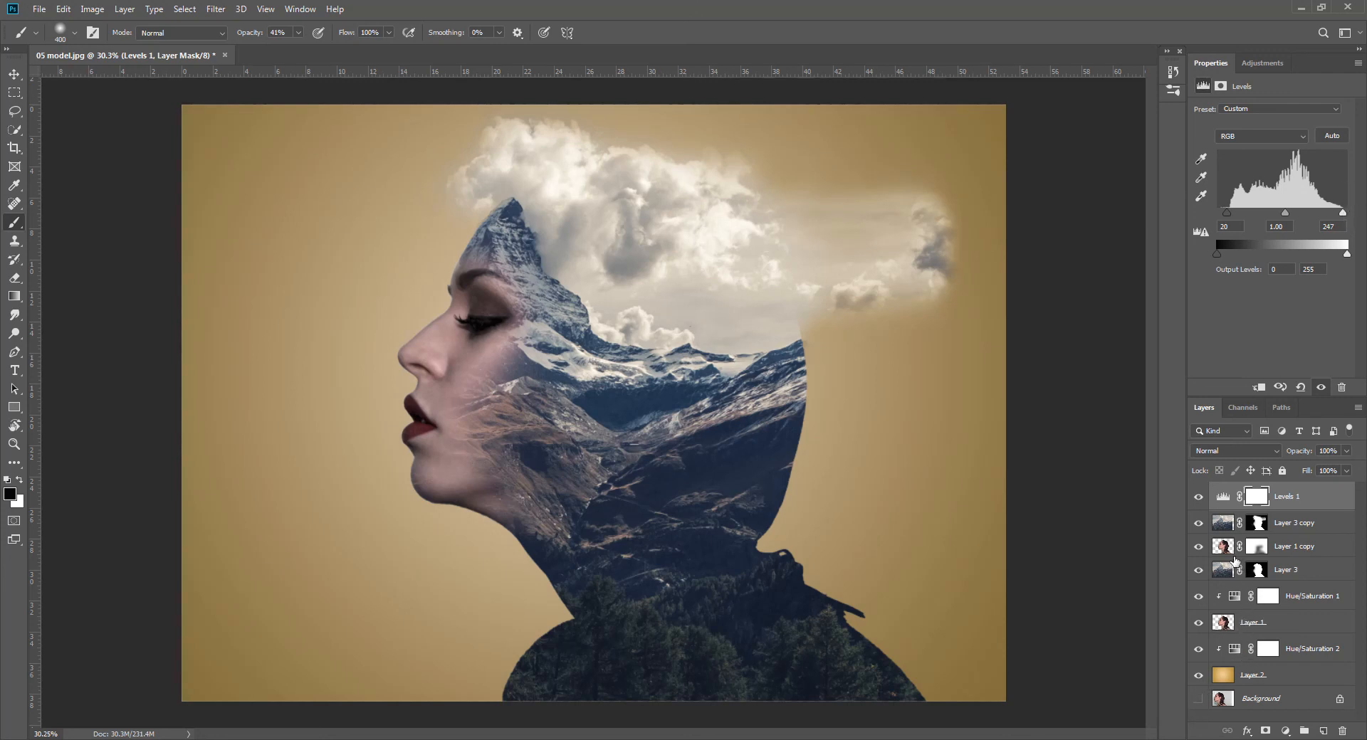
# Lower the saturation to -91 in Layer 1's clipped Hue/Saturation adjustment and to -63 in Layer 2's
pyautogui.click(1236, 598)
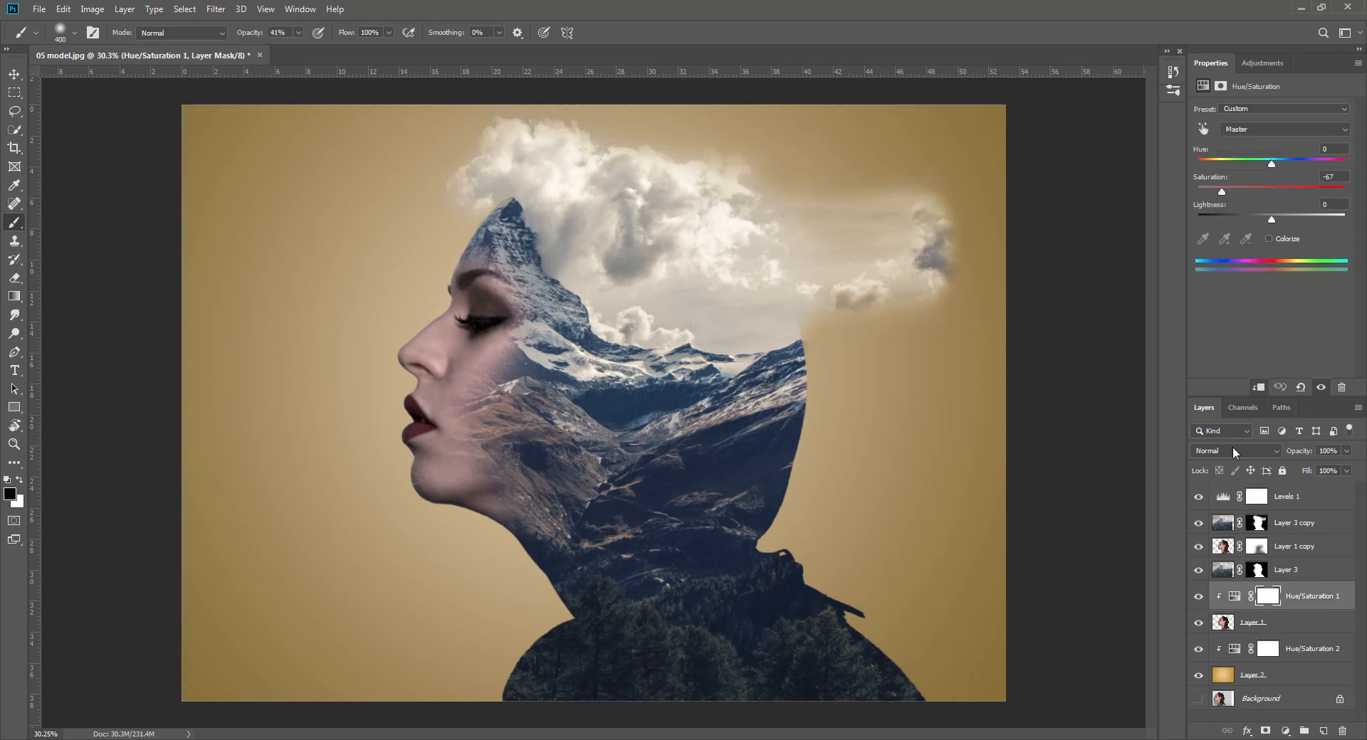
pyautogui.moveTo(1221, 197); pyautogui.dragTo(1204, 199)
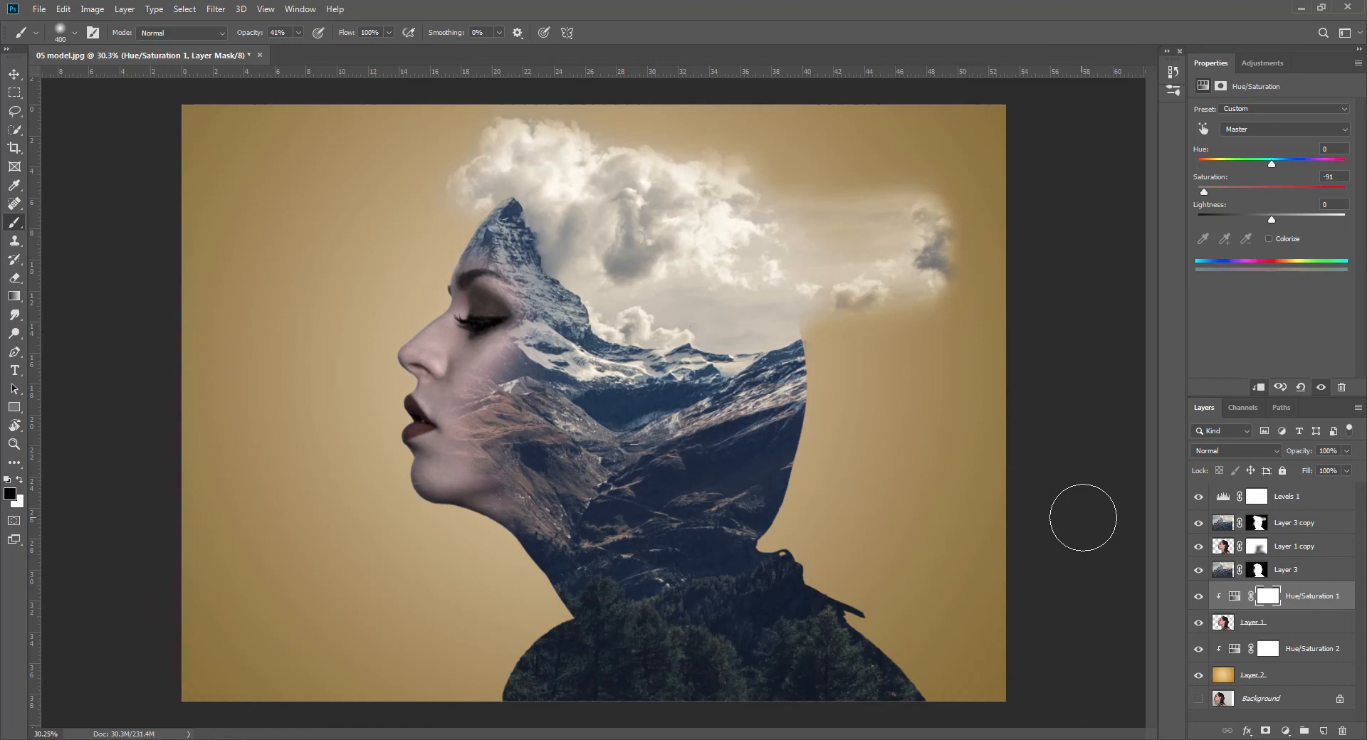
pyautogui.click(1236, 649)
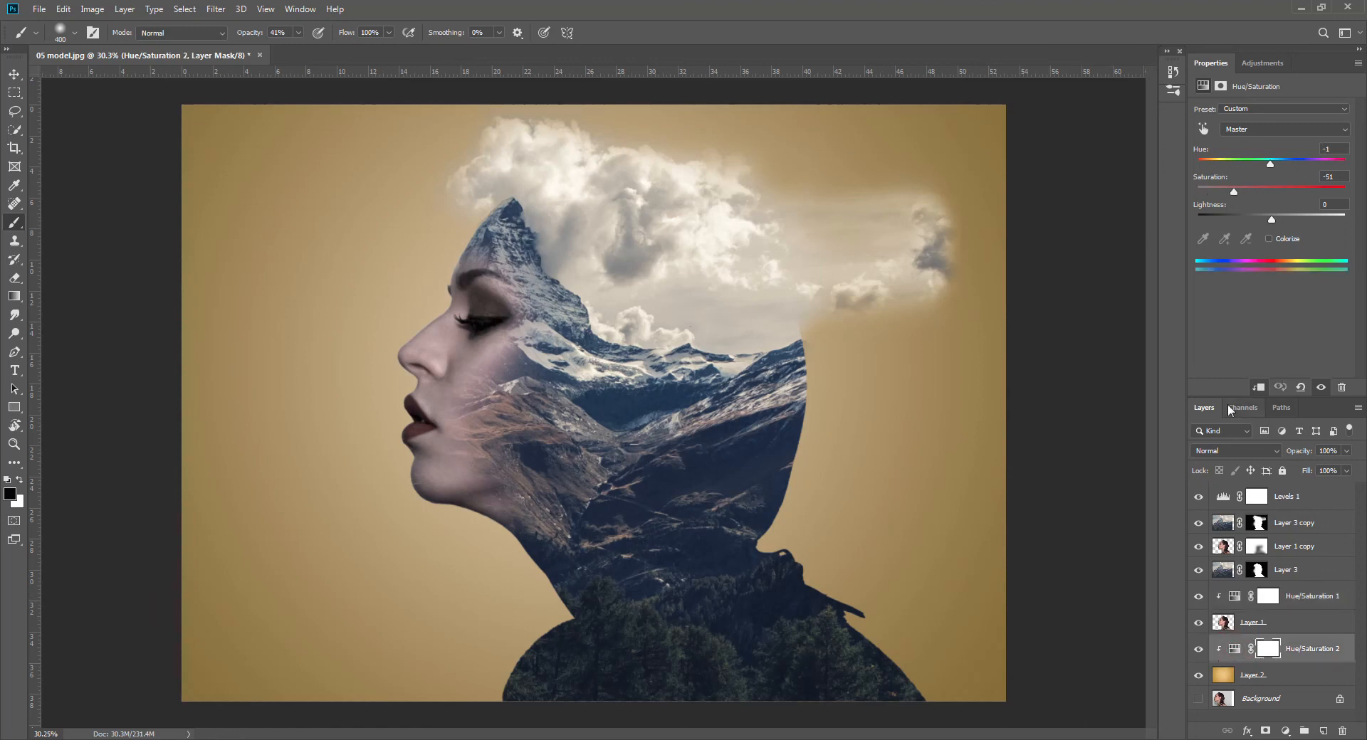
pyautogui.moveTo(1233, 192); pyautogui.dragTo(1224, 194)
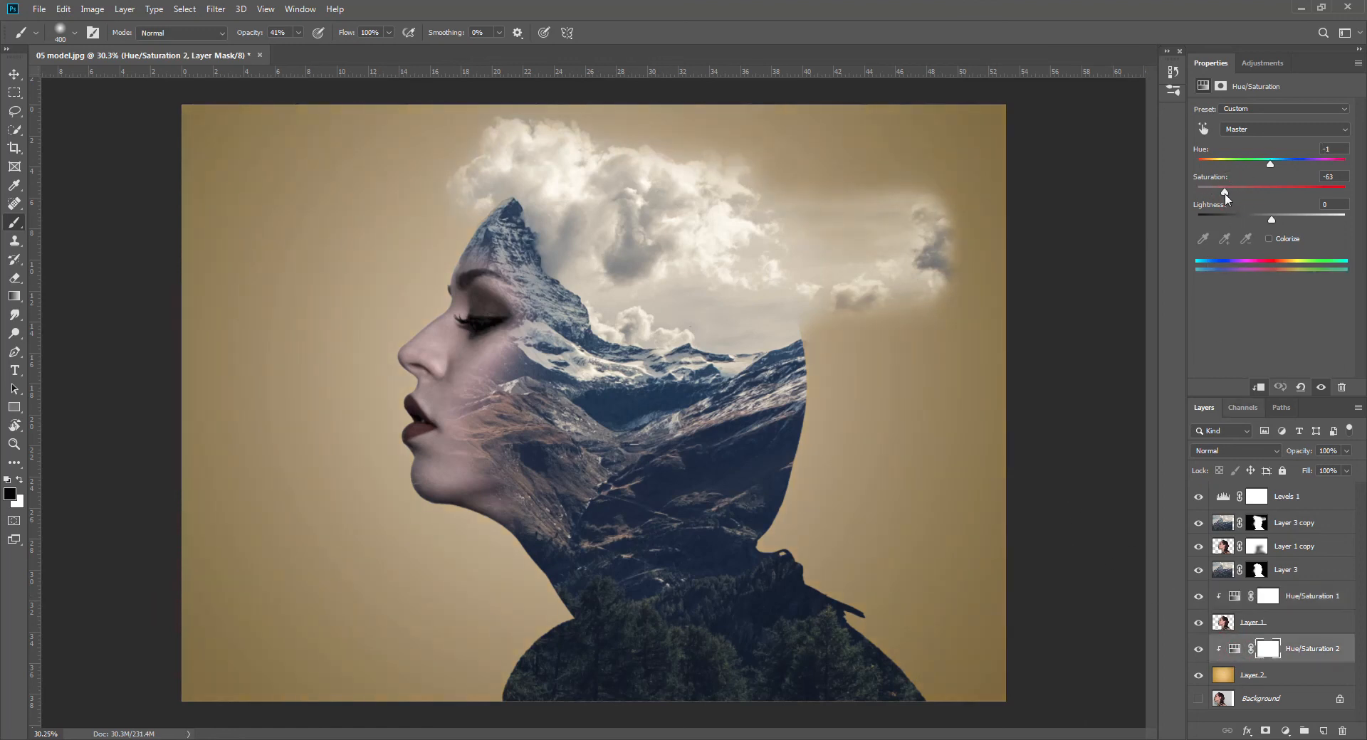